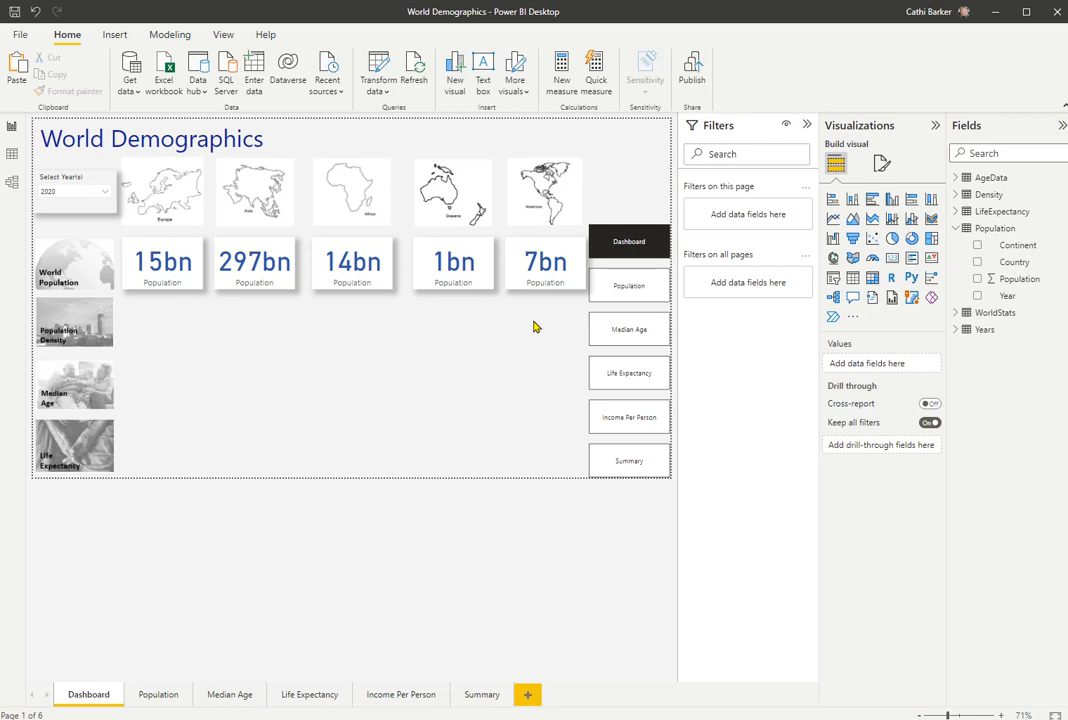
Duplicate the Europe population card and place the copy directly beneath it, beside the Population Density image.
click(165, 280)
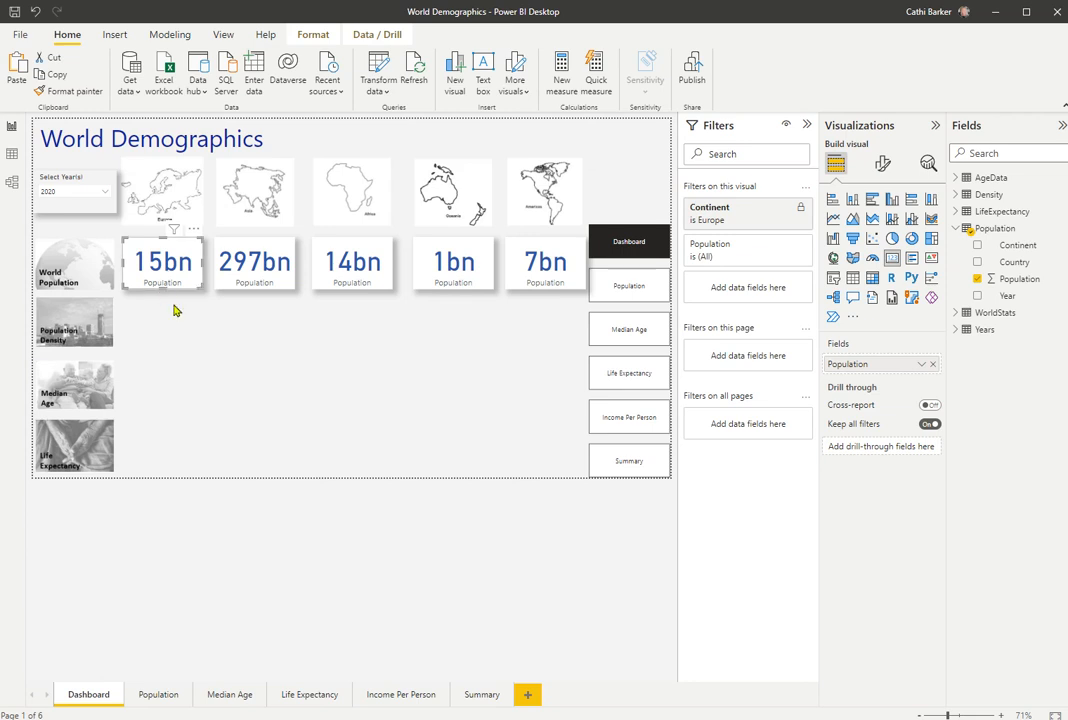
key(ctrl+v)
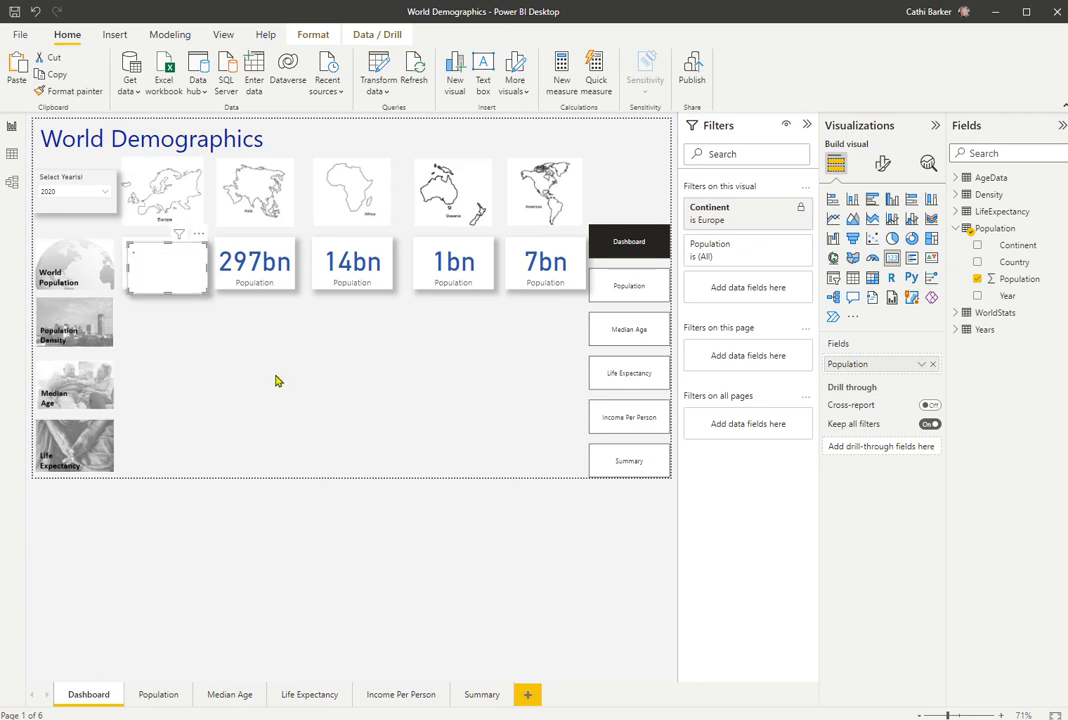
drag(175, 278, 170, 336)
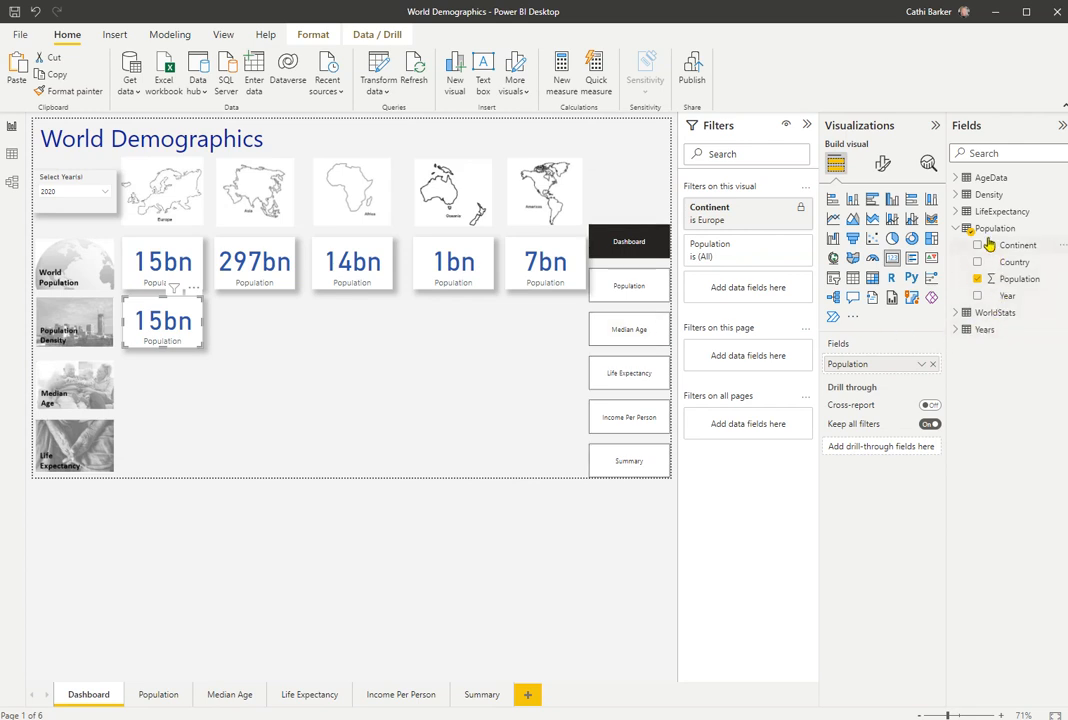
Replace the Population field in the copied Europe card with Density from the Density table.
click(955, 195)
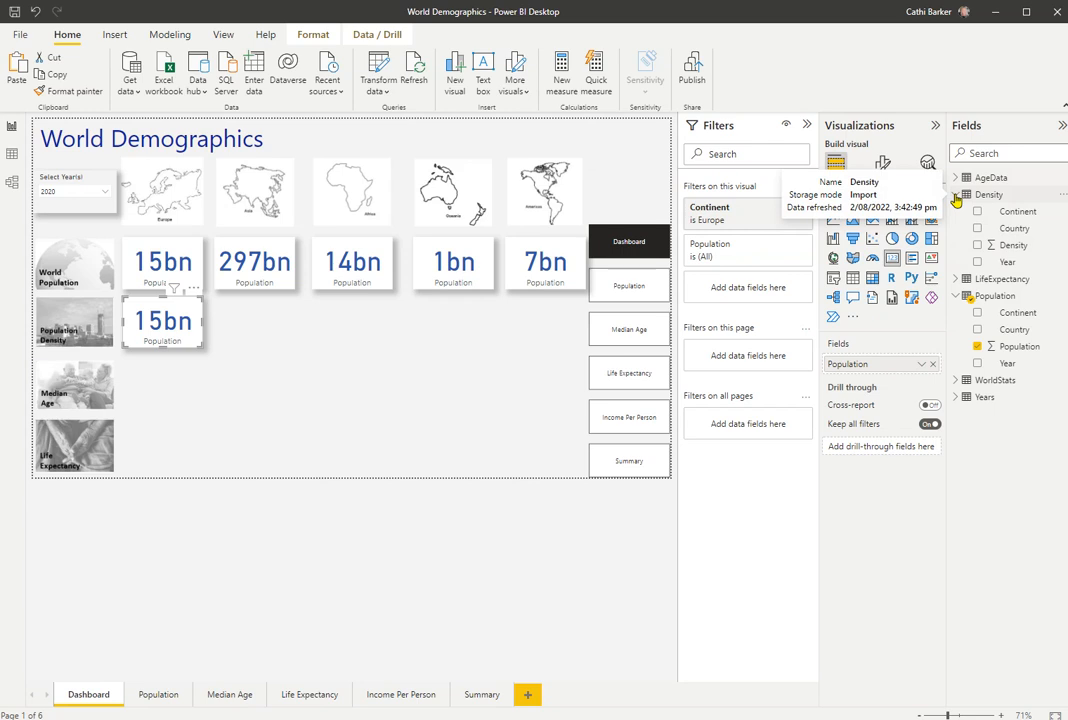
click(977, 346)
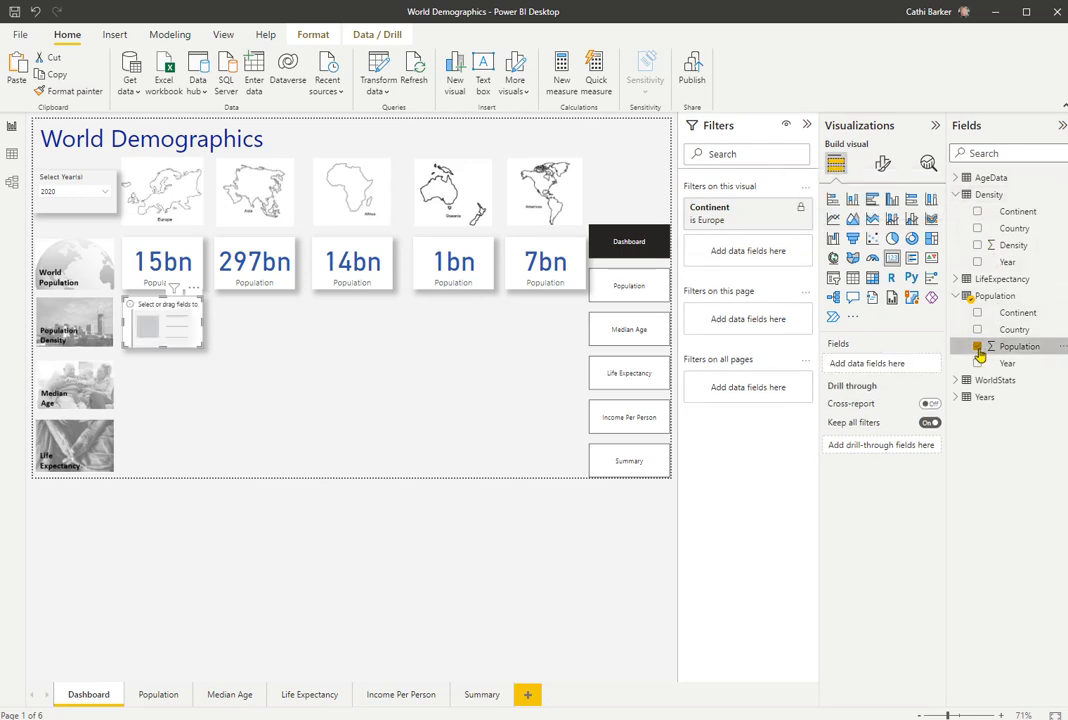
click(977, 245)
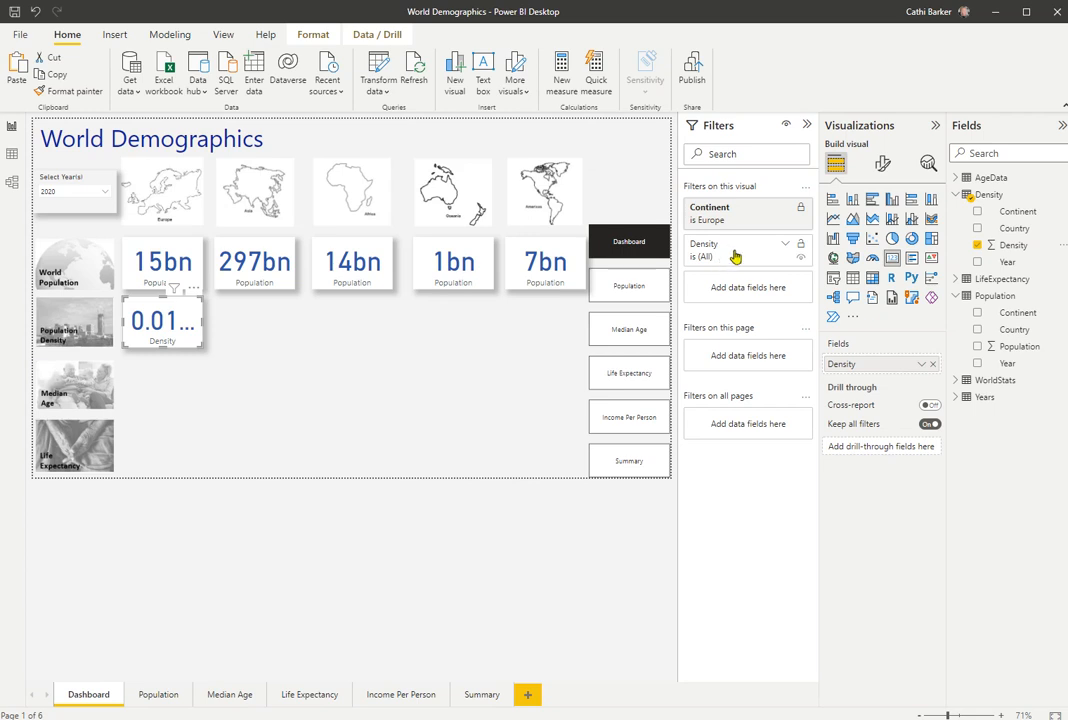
Aggregate the card's Density field as Average and rename it for this visual to "Average per KM²".
click(922, 367)
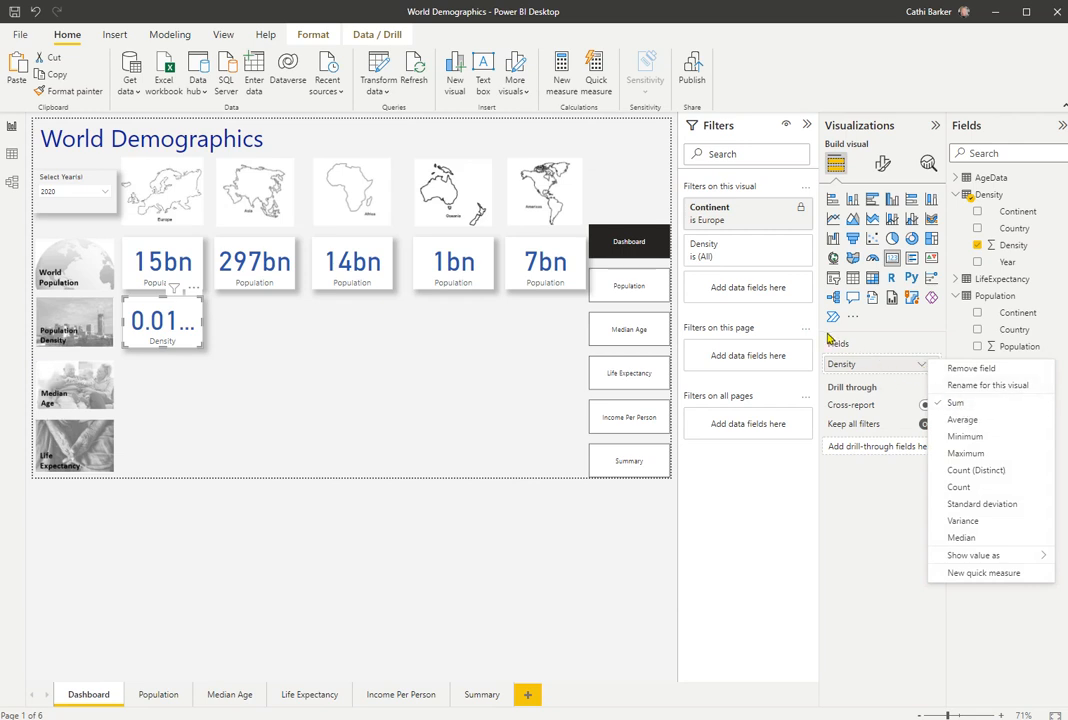
click(966, 421)
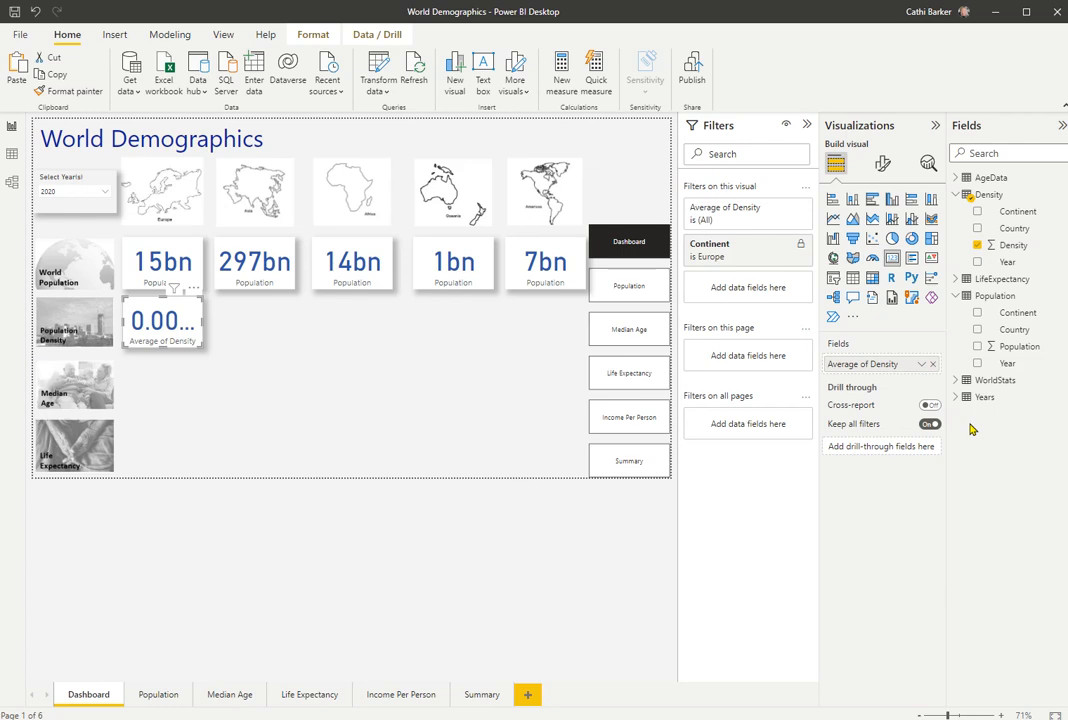
click(921, 365)
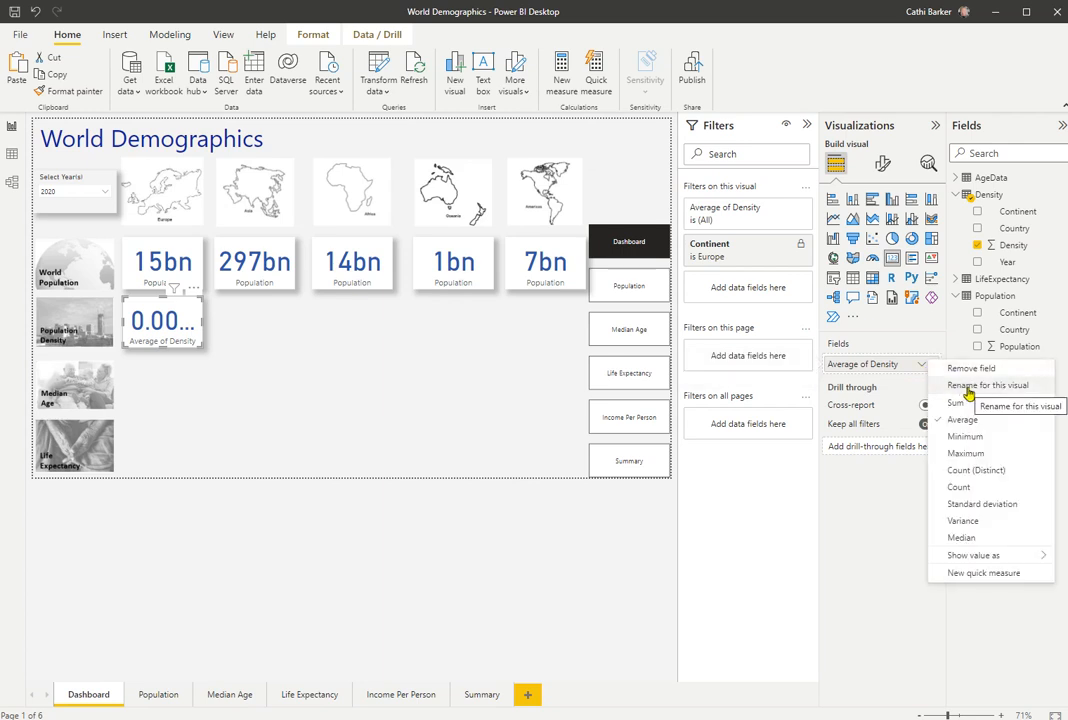
click(968, 388)
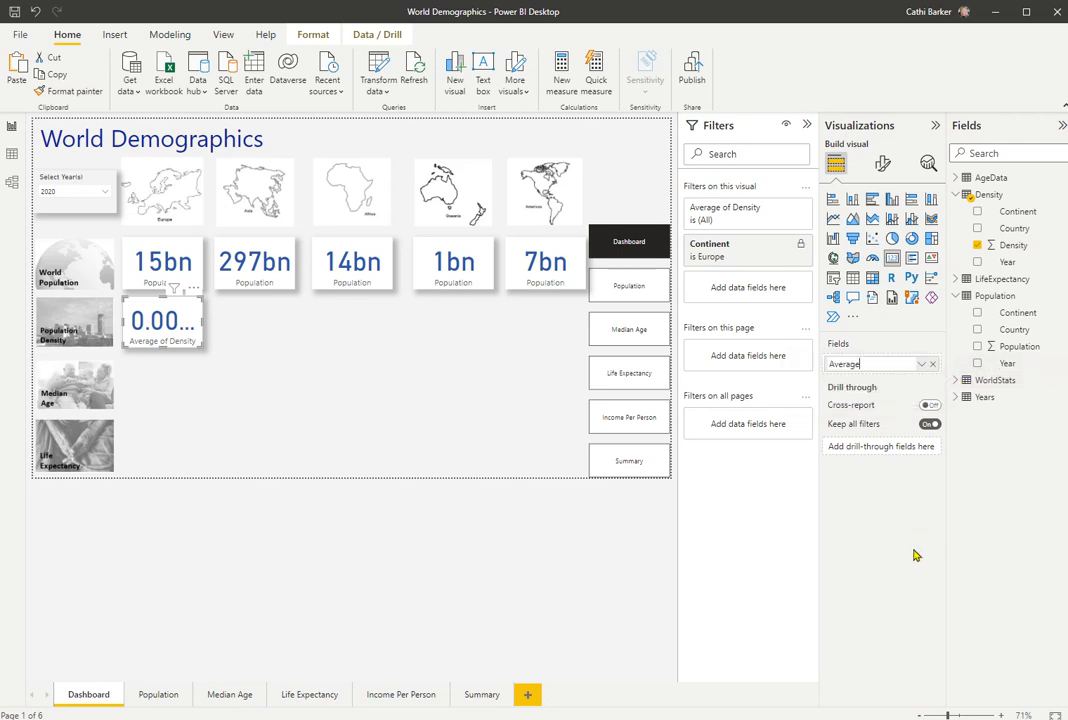
text(Average per KM)
text(²)
key(Return)
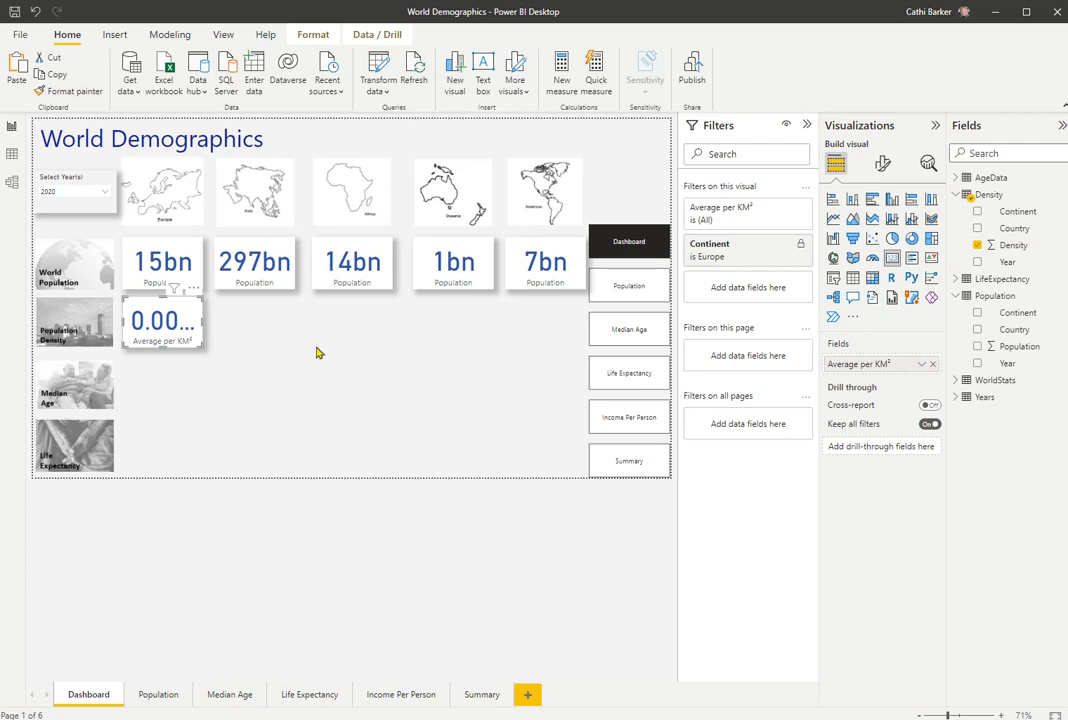
Format the density card's callout value with Auto display units and the yellow theme color.
click(882, 163)
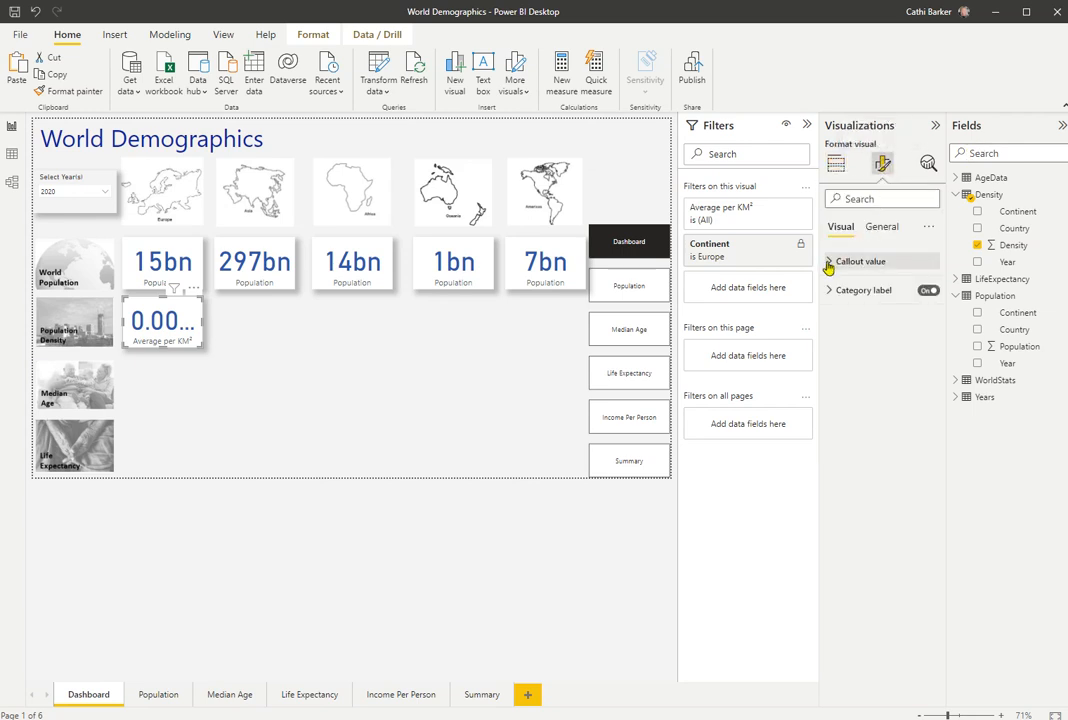
click(829, 263)
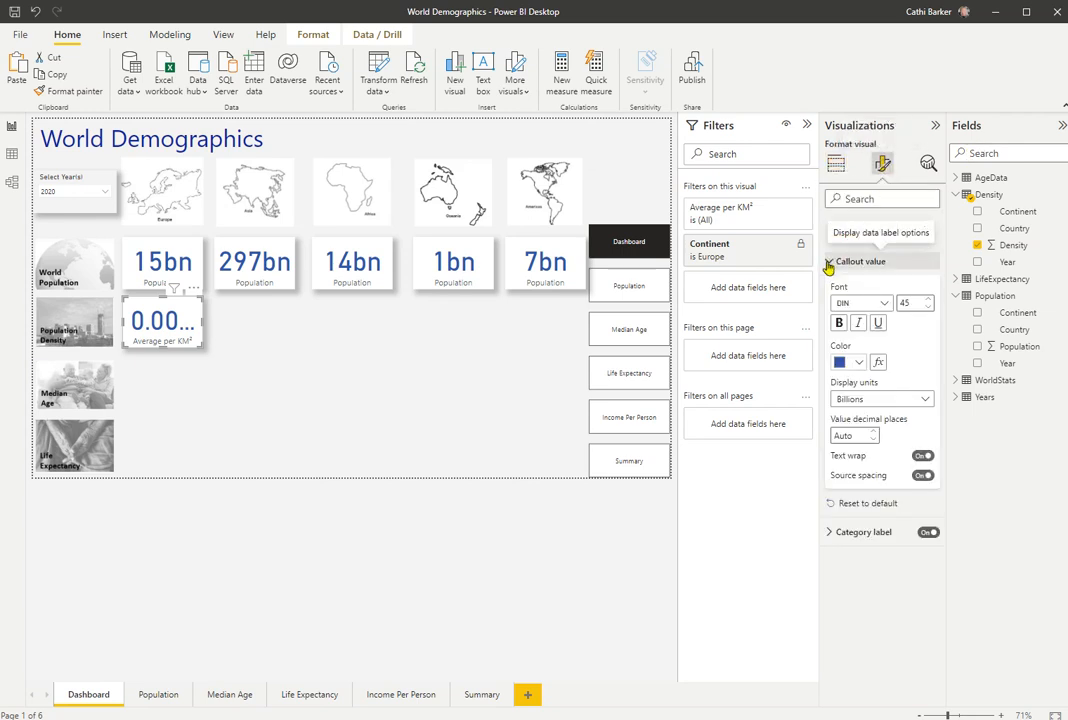
click(928, 401)
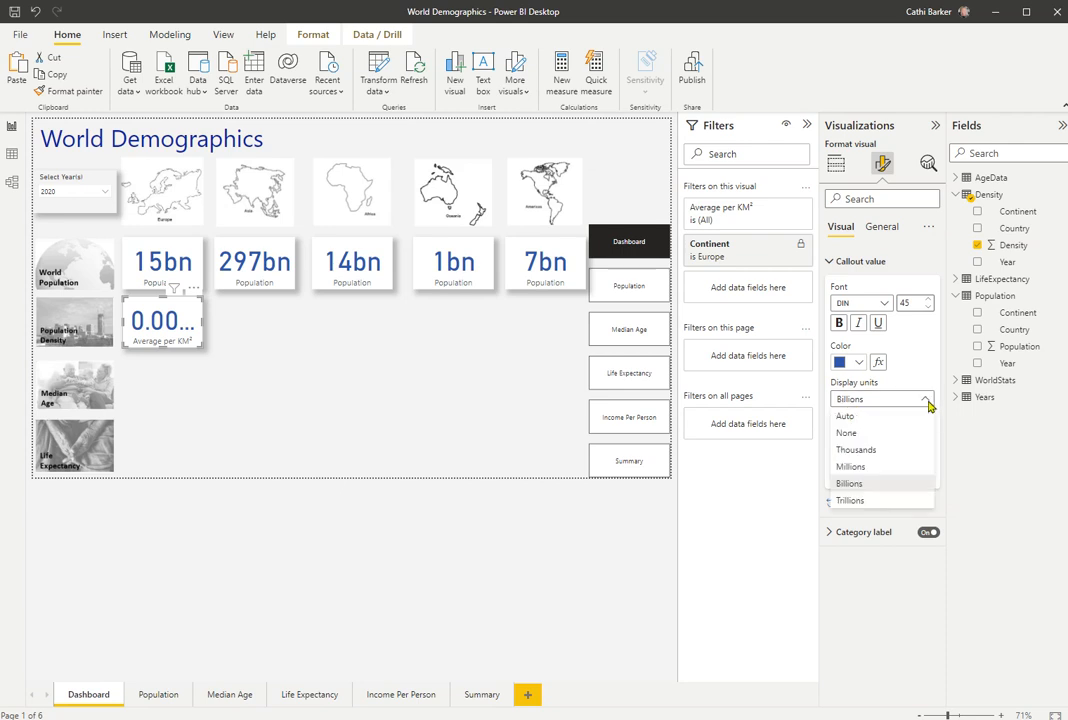
click(864, 418)
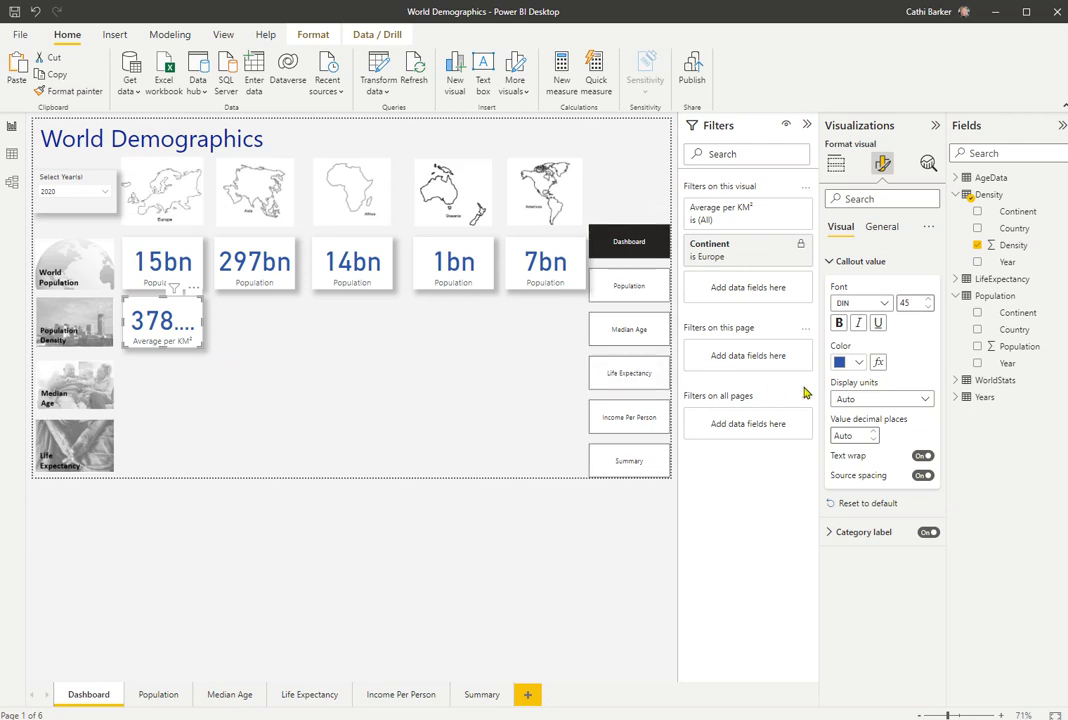
click(858, 362)
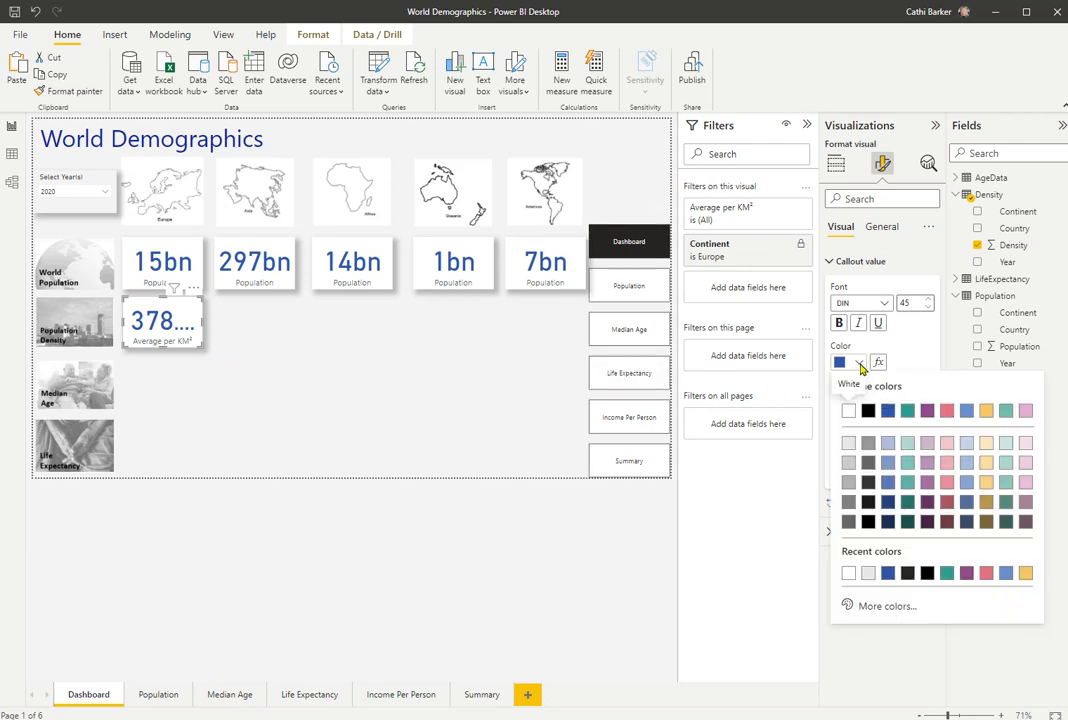
click(988, 418)
click(256, 364)
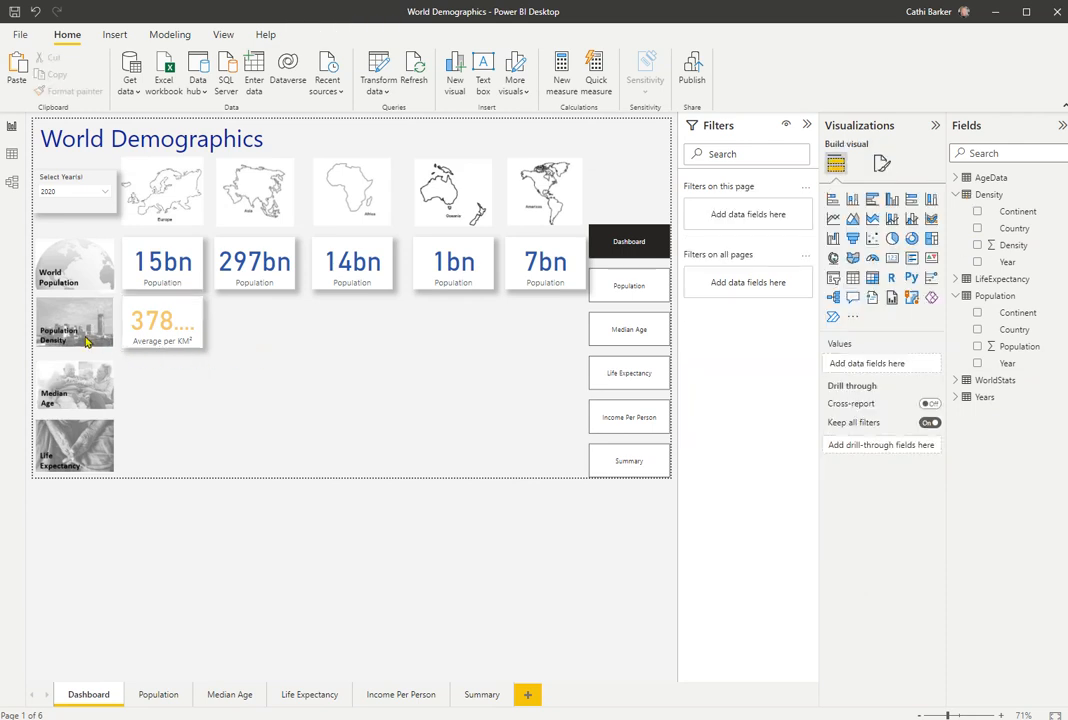
Nudge the Population Density image and the Europe density card slightly down so they line up as a row.
click(87, 342)
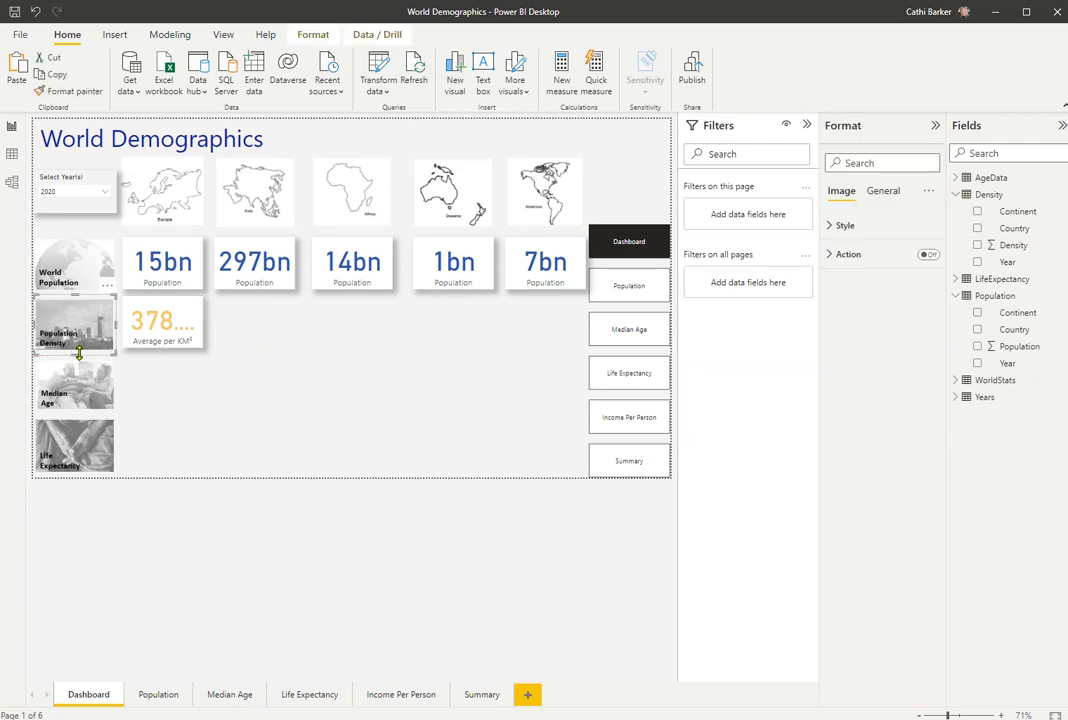
click(305, 360)
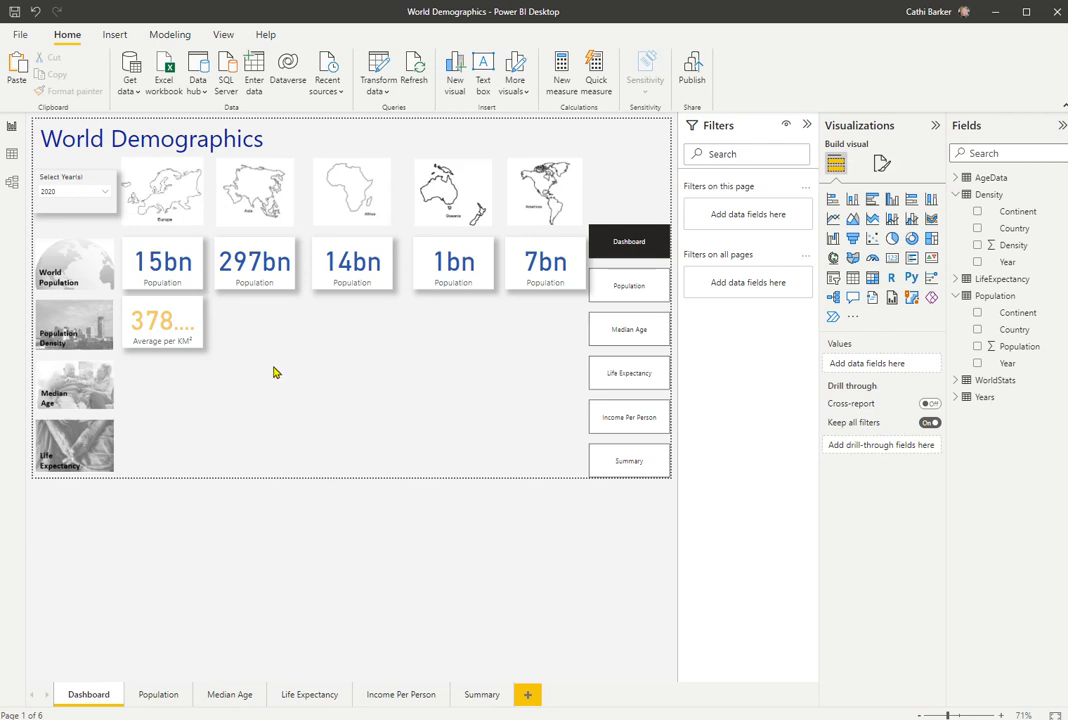
click(188, 340)
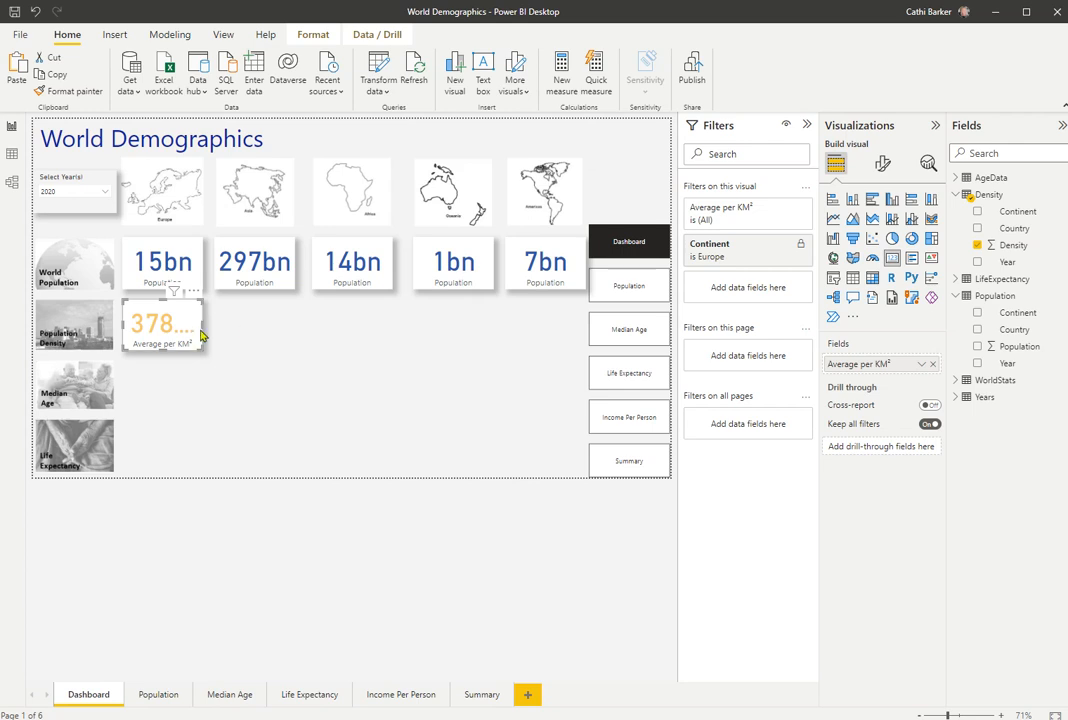
mouse_move(200, 336)
mouse_down()
mouse_move(211, 355)
mouse_move(204, 370)
mouse_move(204, 357)
mouse_move(243, 341)
mouse_move(228, 368)
mouse_move(229, 410)
mouse_move(338, 423)
mouse_move(325, 380)
mouse_move(230, 380)
mouse_move(298, 374)
mouse_move(322, 350)
mouse_move(218, 380)
mouse_move(341, 393)
mouse_move(358, 341)
mouse_move(250, 370)
mouse_move(193, 334)
mouse_up()
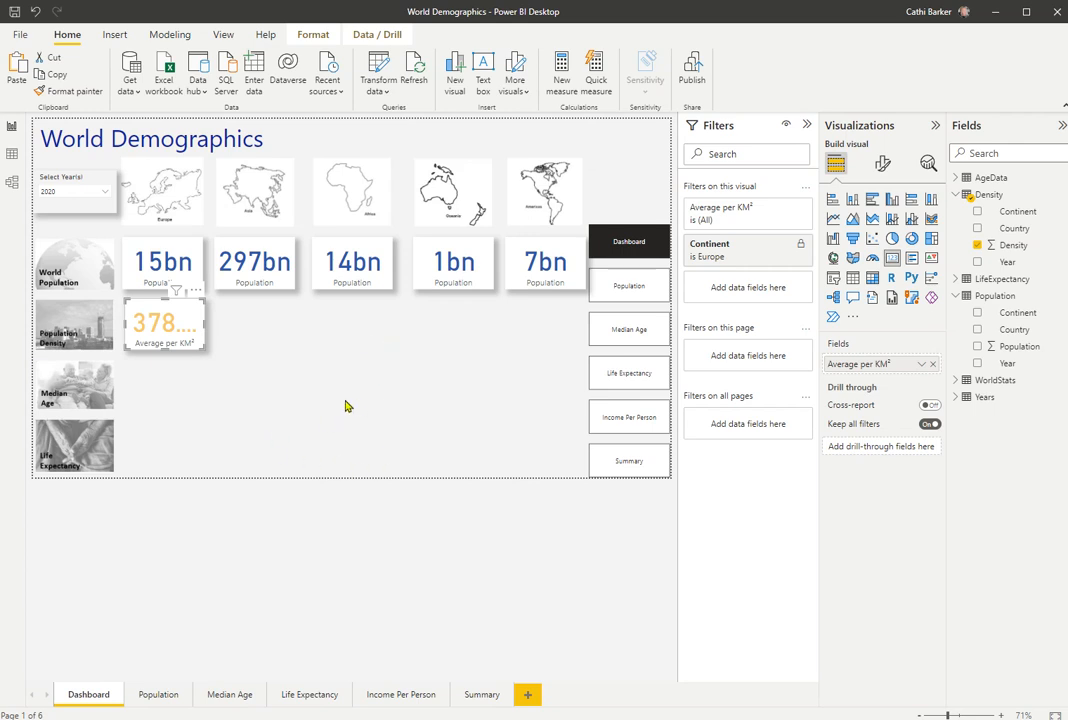
click(300, 430)
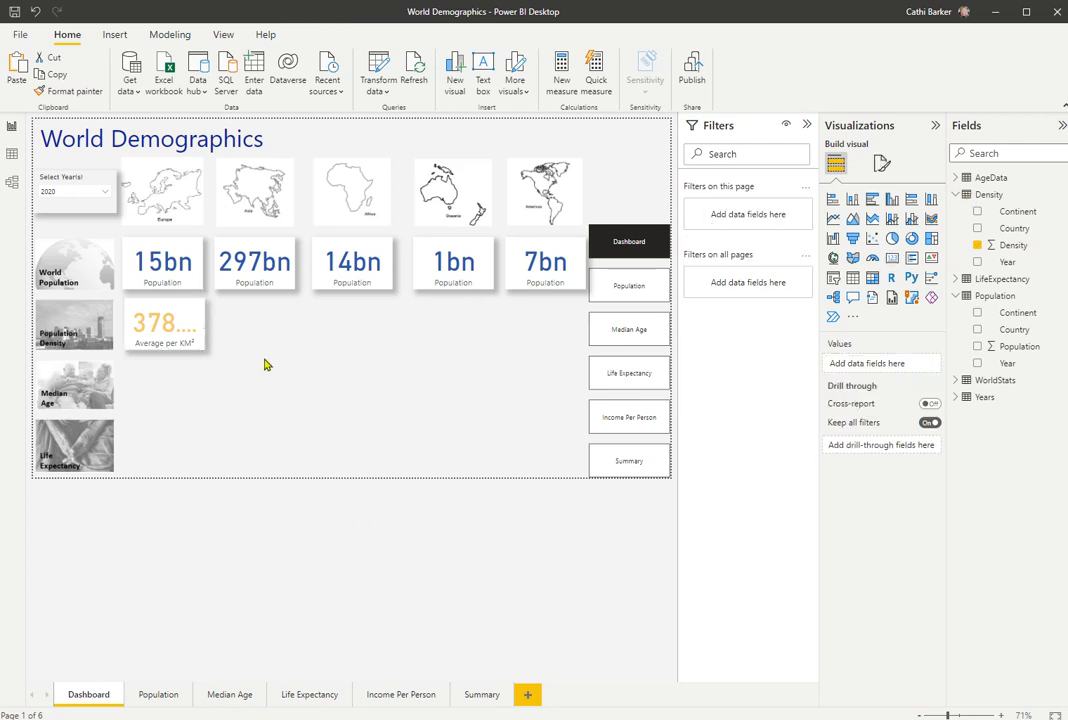
Copy the Europe density card and paste four duplicates of it on the dashboard.
click(185, 328)
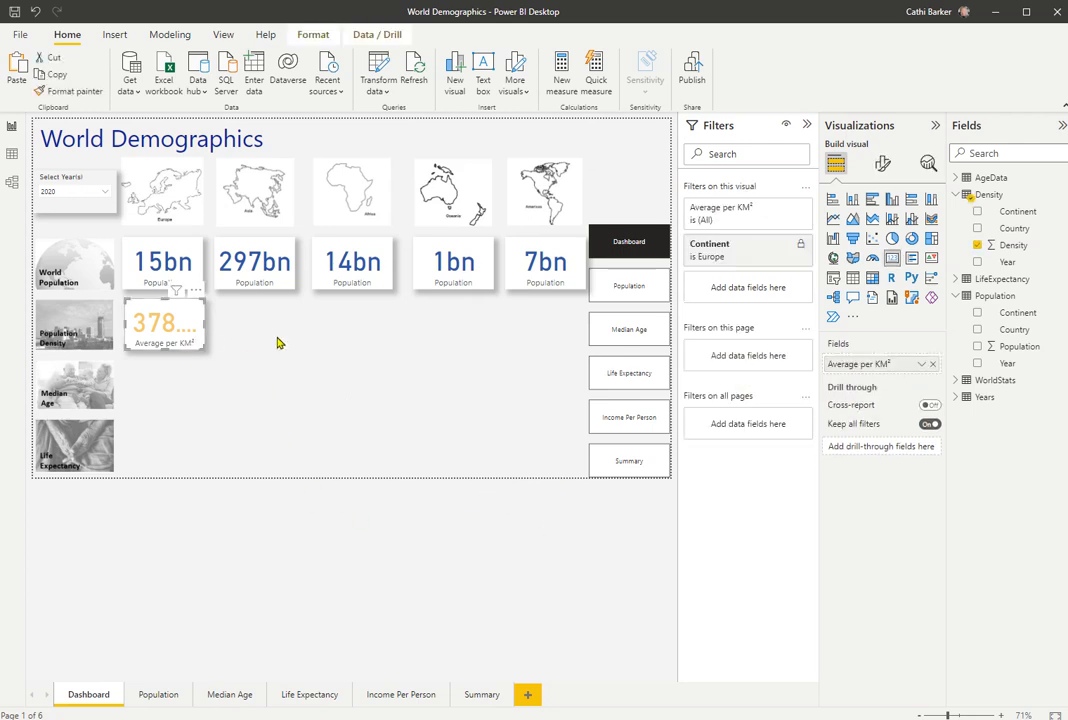
key(ctrl+v)
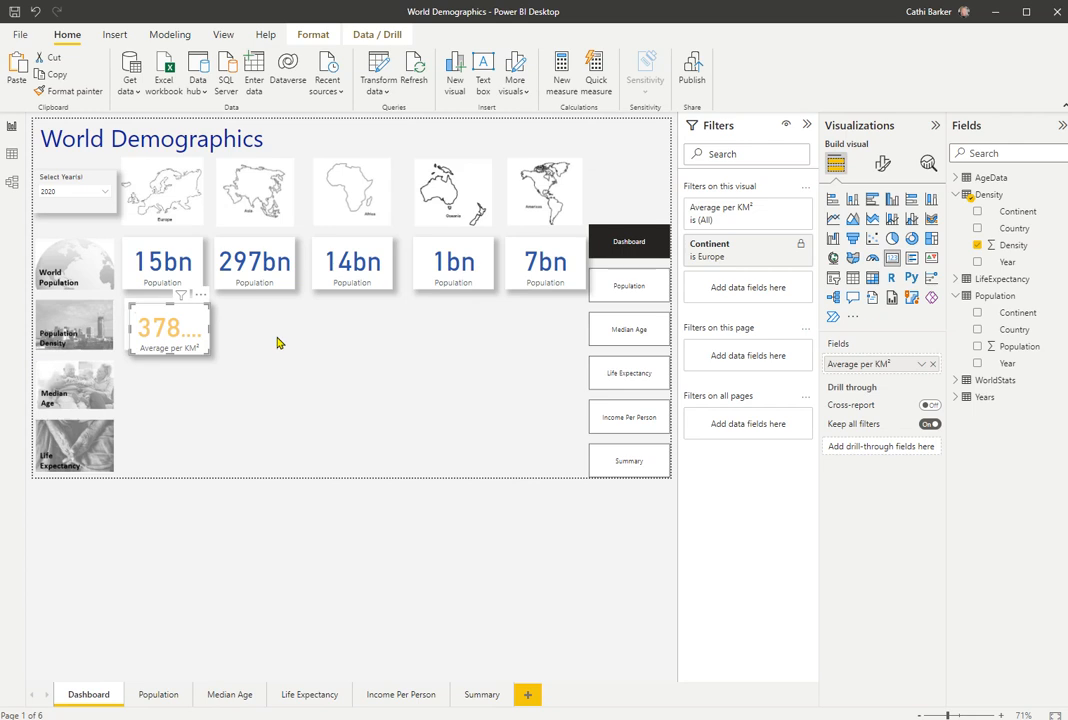
key(ctrl+v)
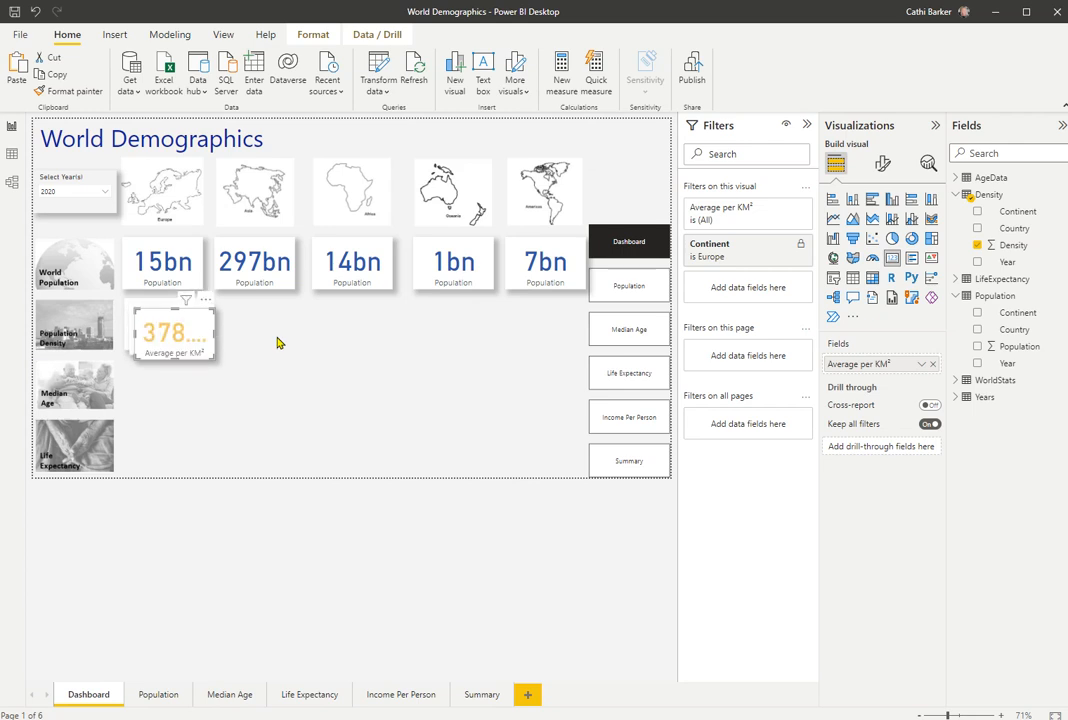
key(ctrl+v)
key(ctrl+v)
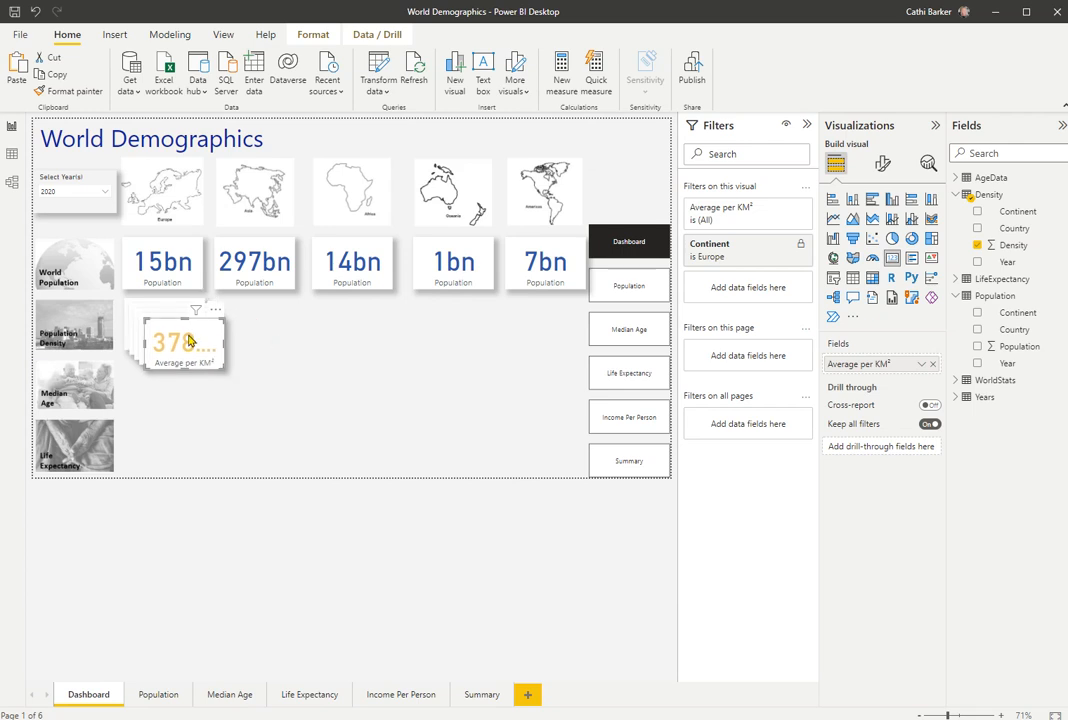
Position the four duplicate density cards beneath the Americas, Oceania, Africa and Asia population cards.
drag(200, 345, 550, 327)
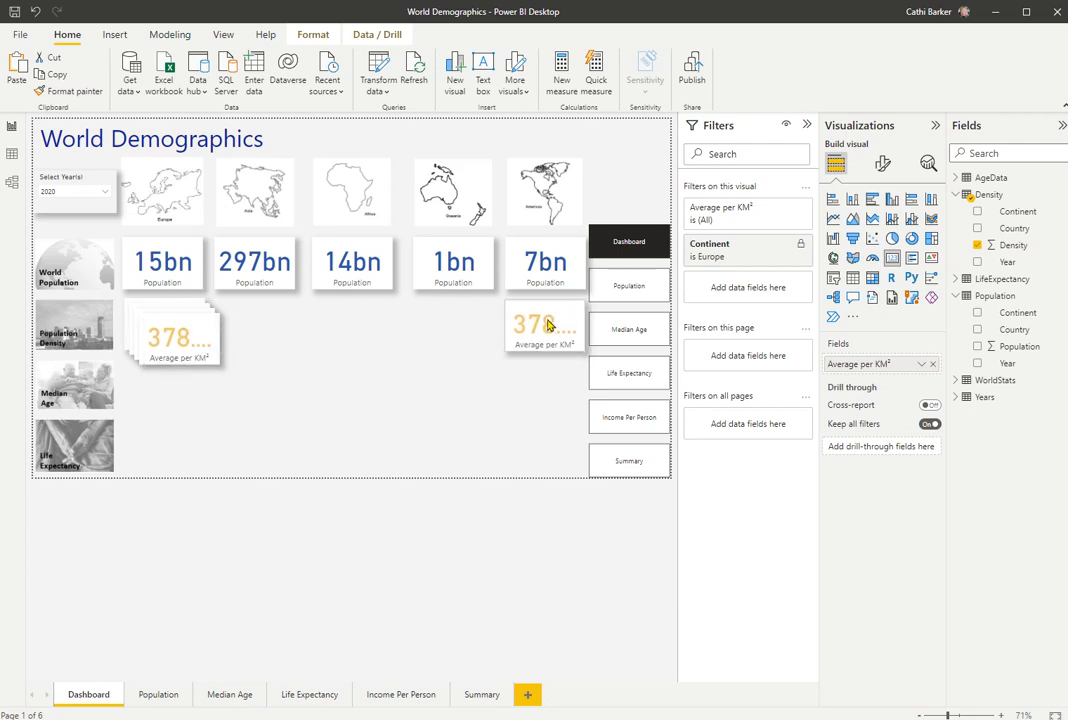
drag(165, 338, 443, 323)
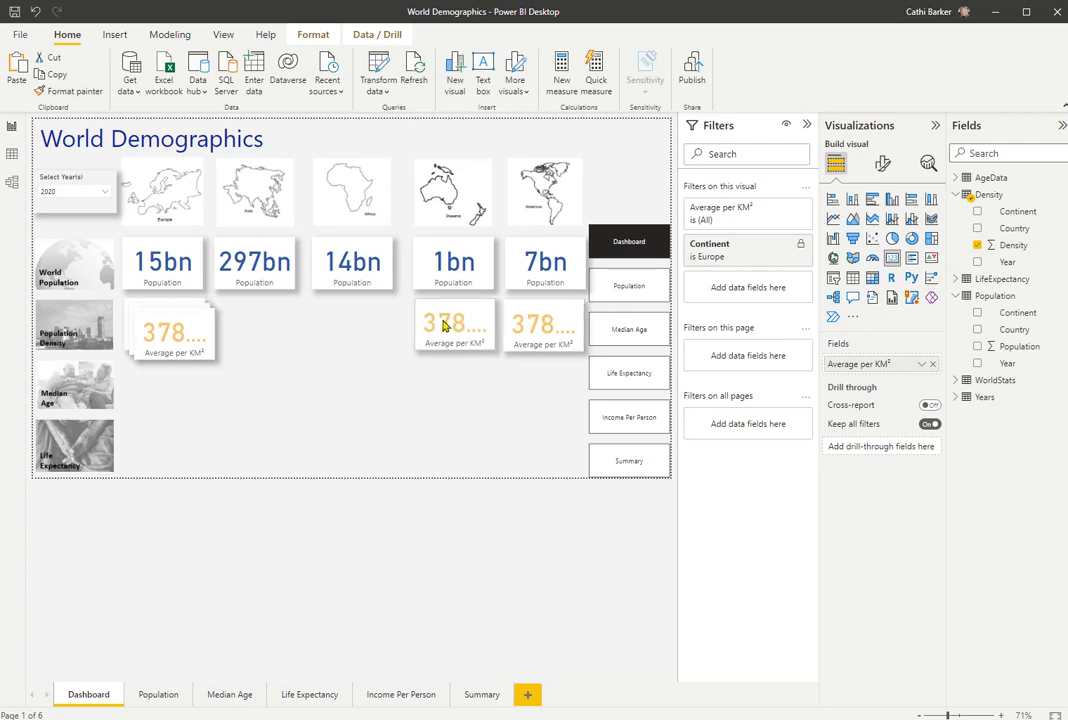
drag(167, 327, 368, 328)
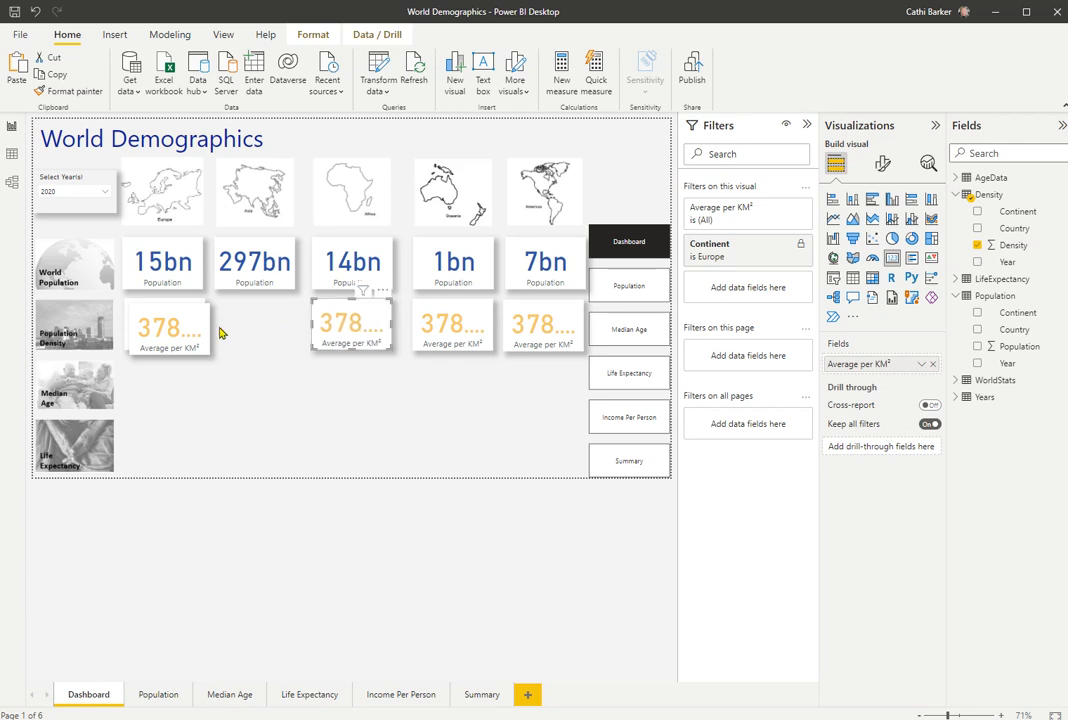
drag(200, 332, 277, 327)
Select all five density cards and align them level with one another in a single row.
drag(131, 379, 575, 300)
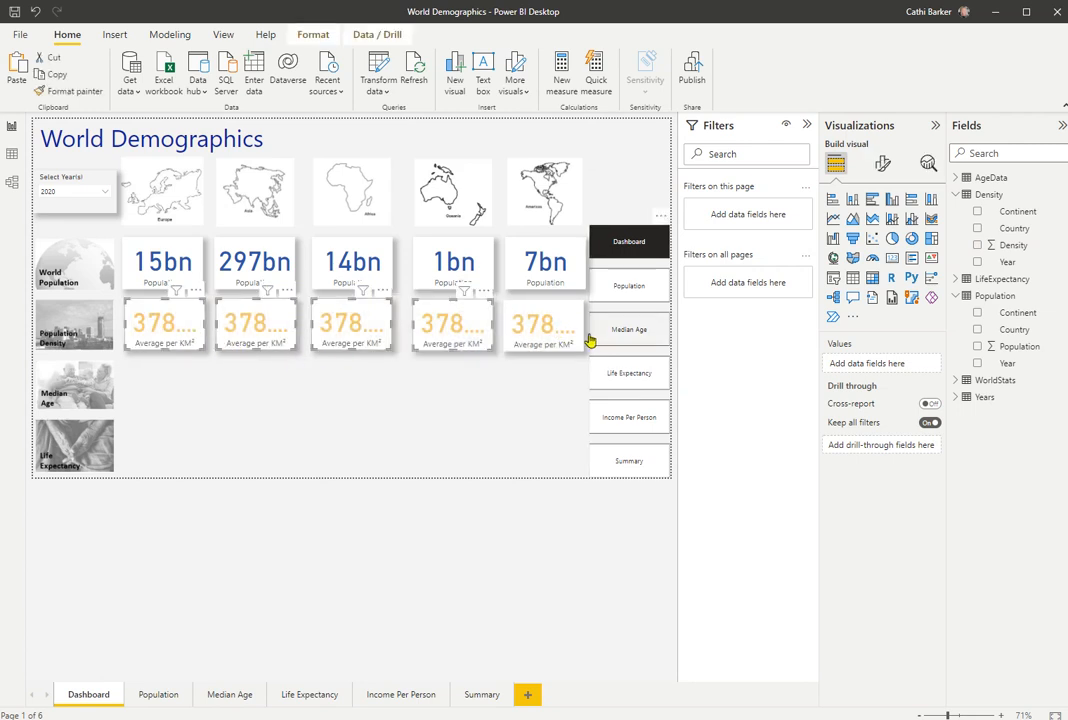
click(306, 34)
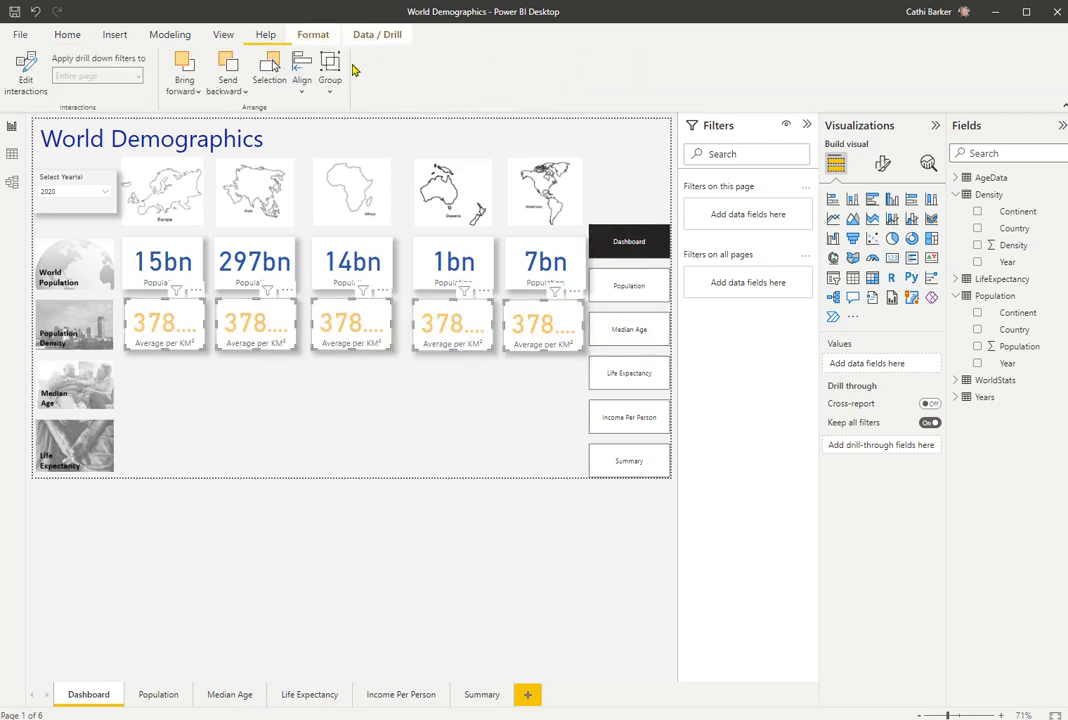
click(301, 72)
click(346, 186)
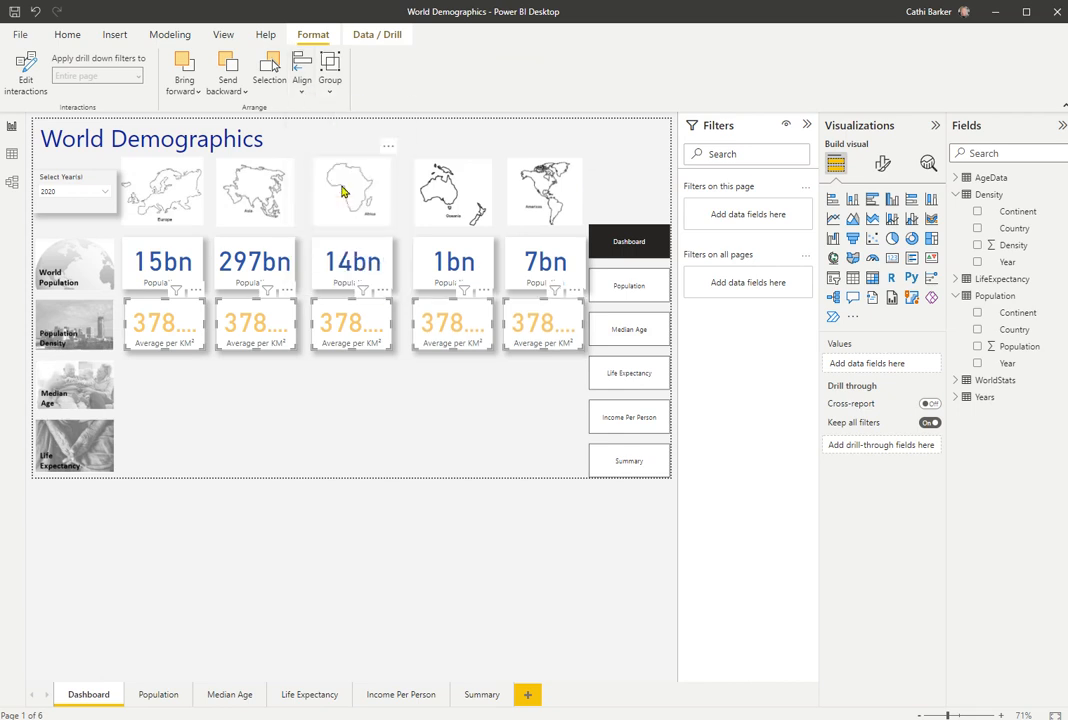
click(316, 414)
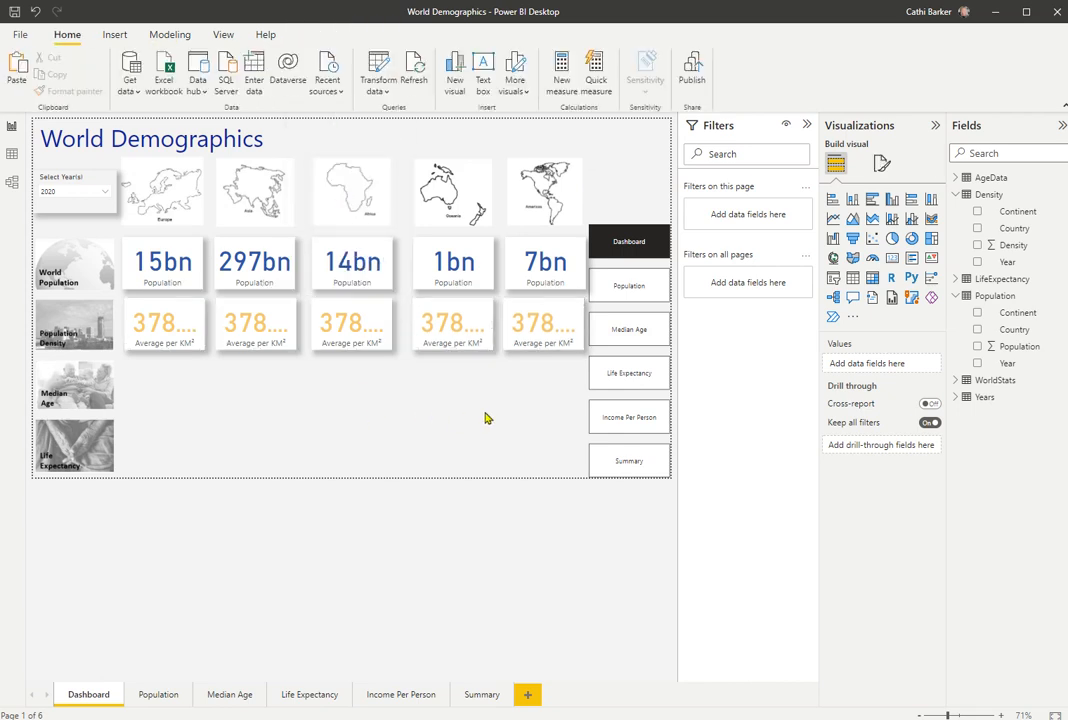
Centre-align the Europe map image with its population and density cards so they share one column.
drag(132, 410, 206, 163)
click(205, 199)
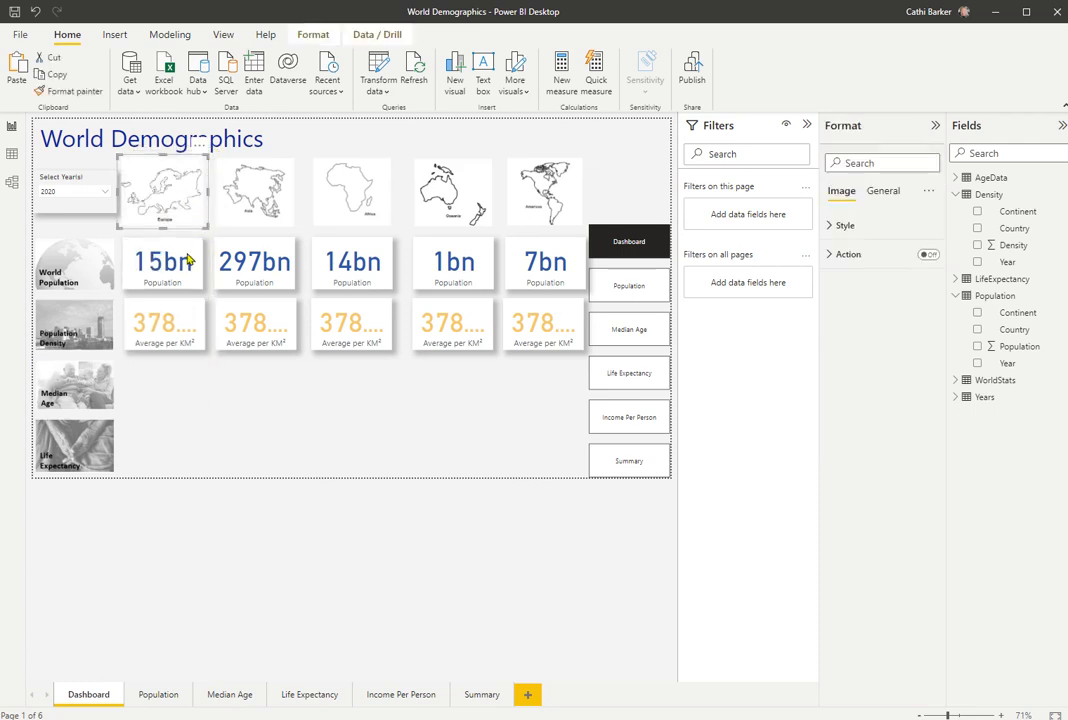
ctrl+click(165, 275)
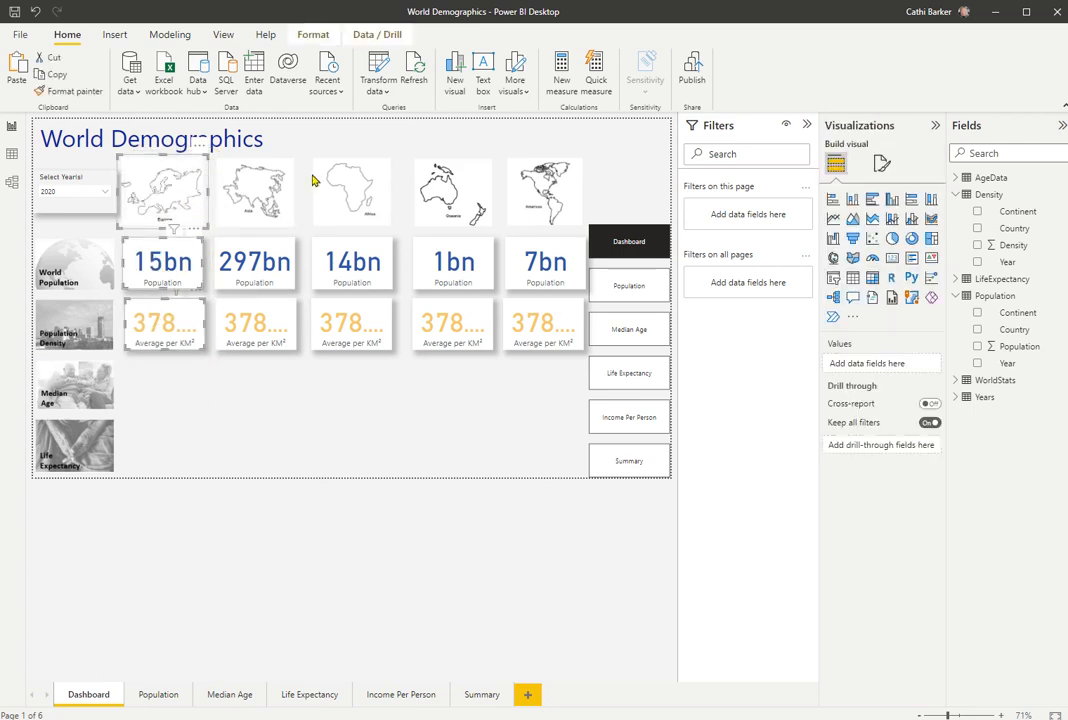
click(313, 34)
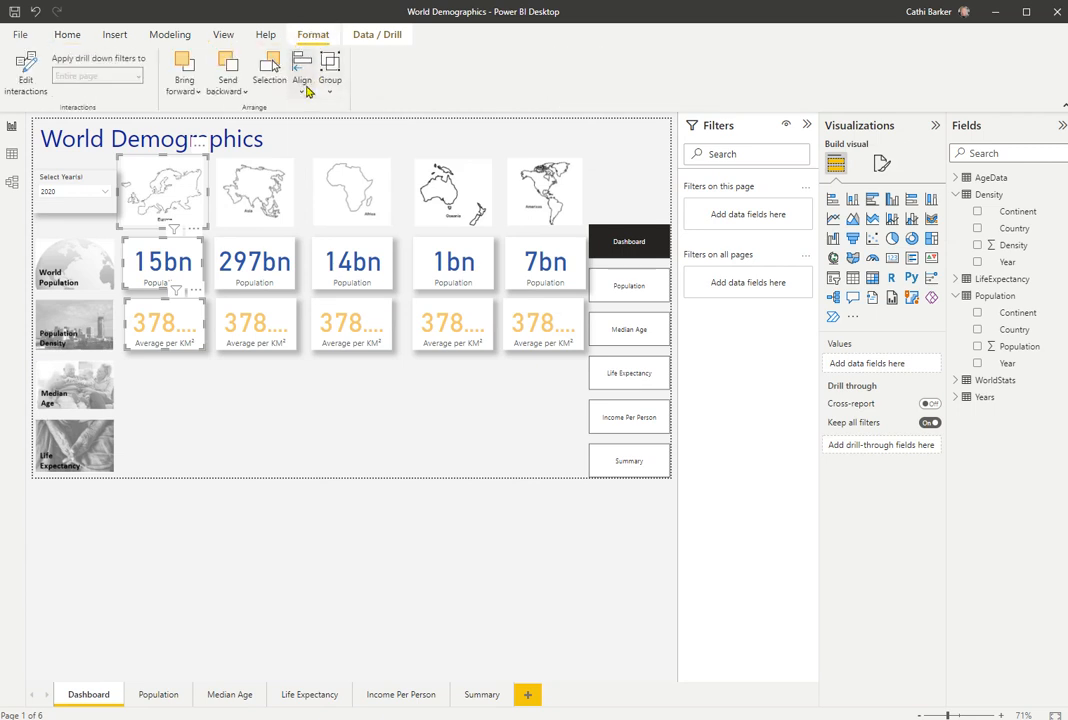
click(301, 72)
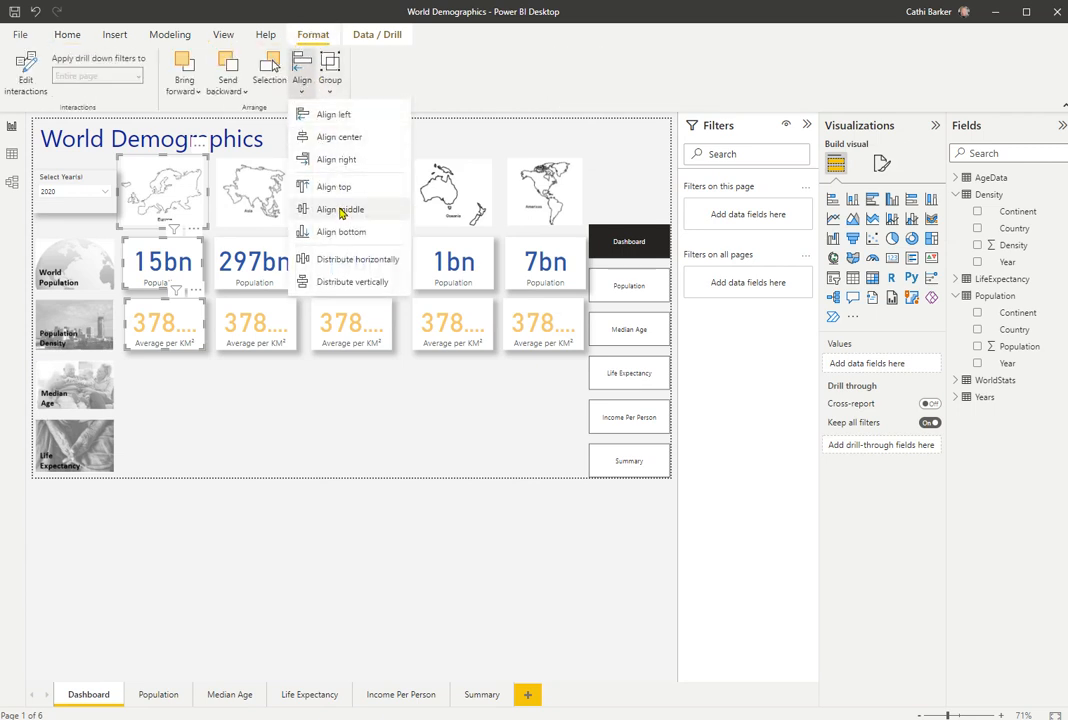
click(351, 138)
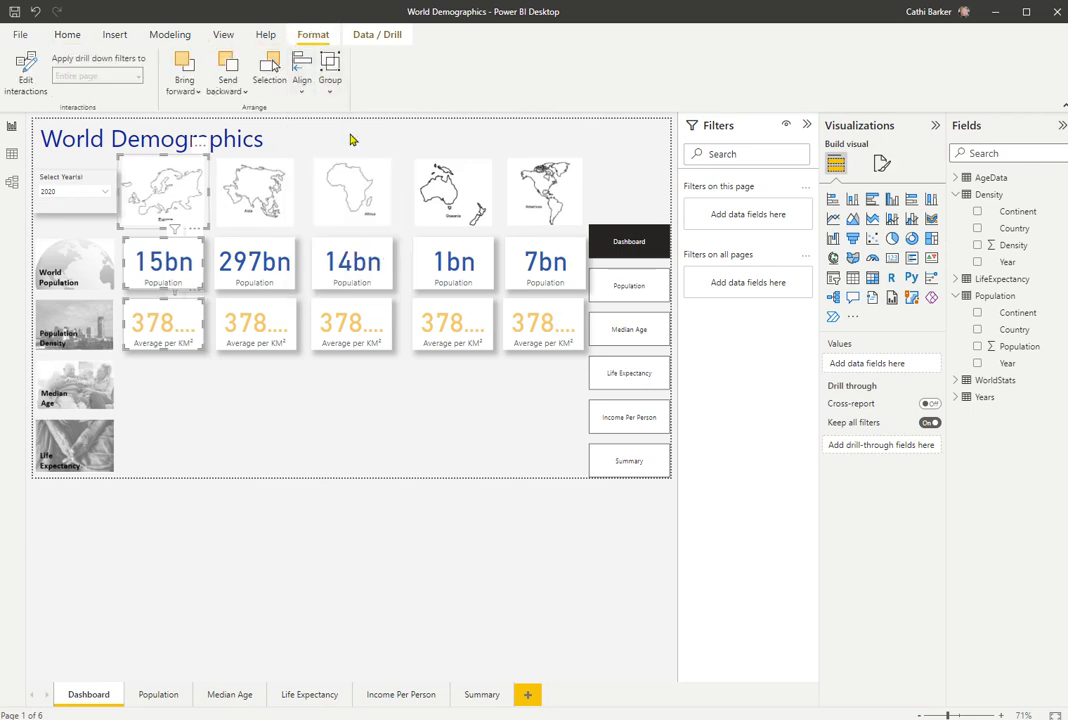
Centre-align the Asia map image with the population and density cards beneath it.
click(257, 215)
ctrl+click(262, 252)
ctrl+click(261, 314)
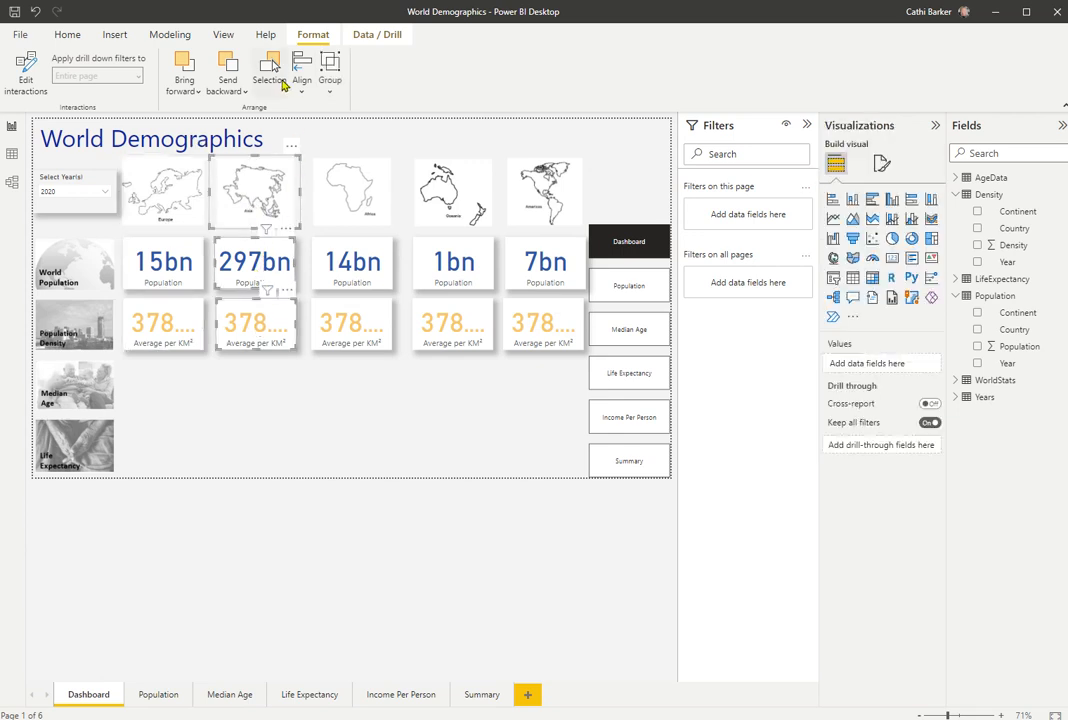
click(303, 88)
click(346, 150)
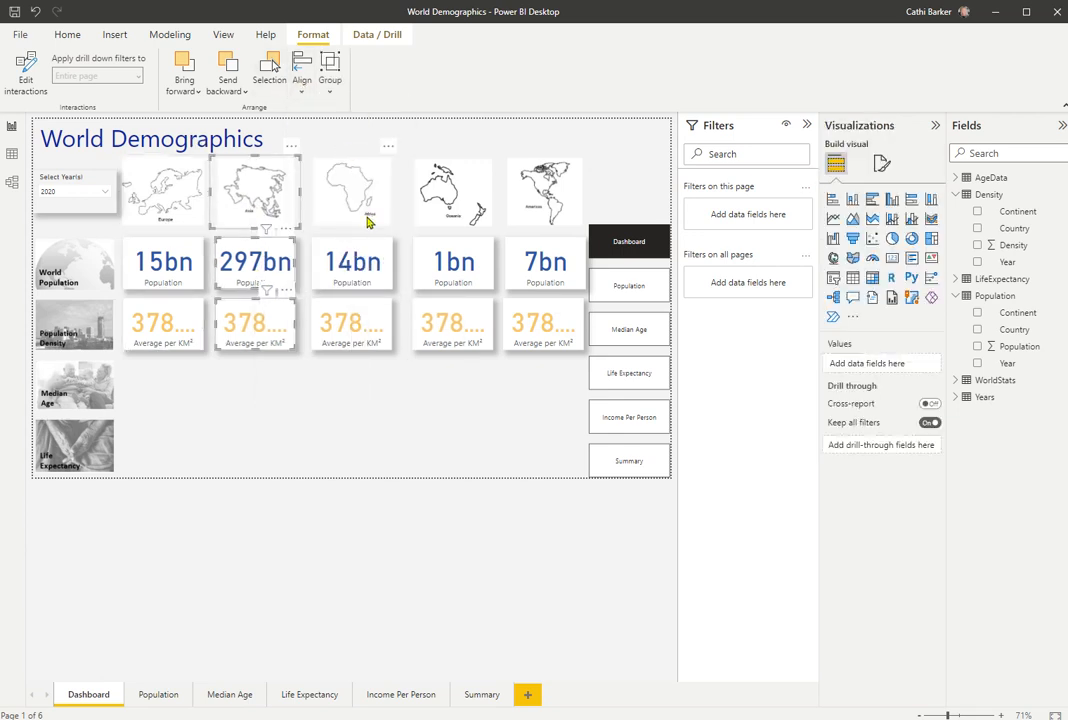
Centre-align the Africa map image with the population and density cards beneath it.
click(365, 203)
ctrl+click(355, 265)
ctrl+click(353, 325)
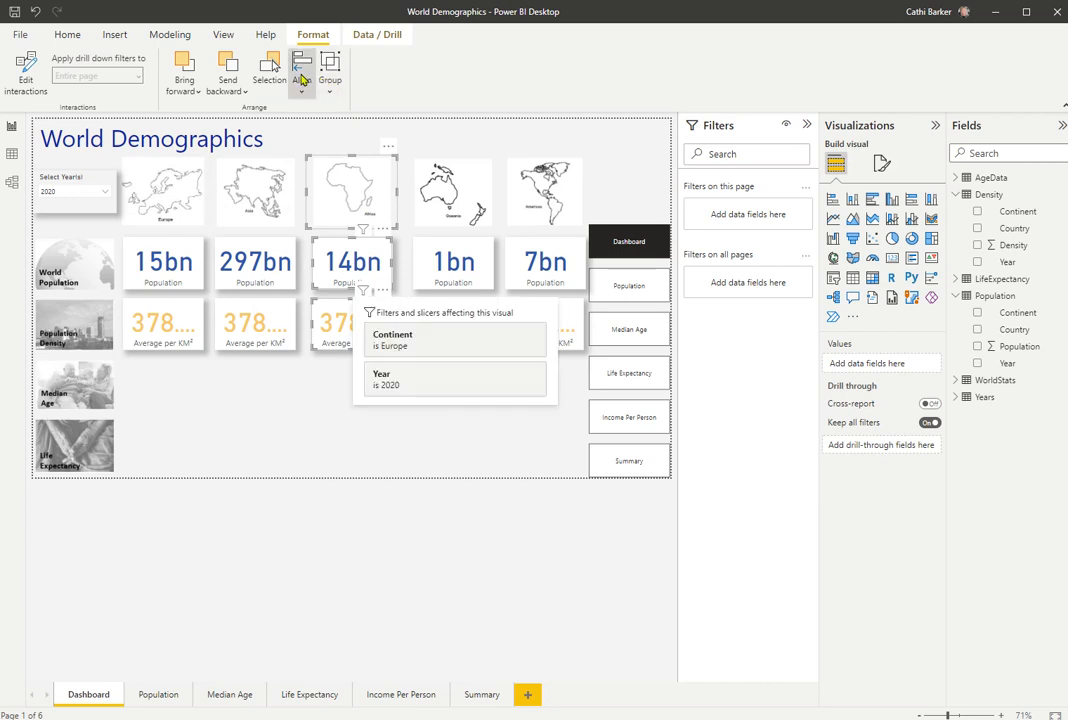
click(302, 80)
click(353, 141)
Centre-align the Oceania map image with the population and density cards beneath it.
click(450, 190)
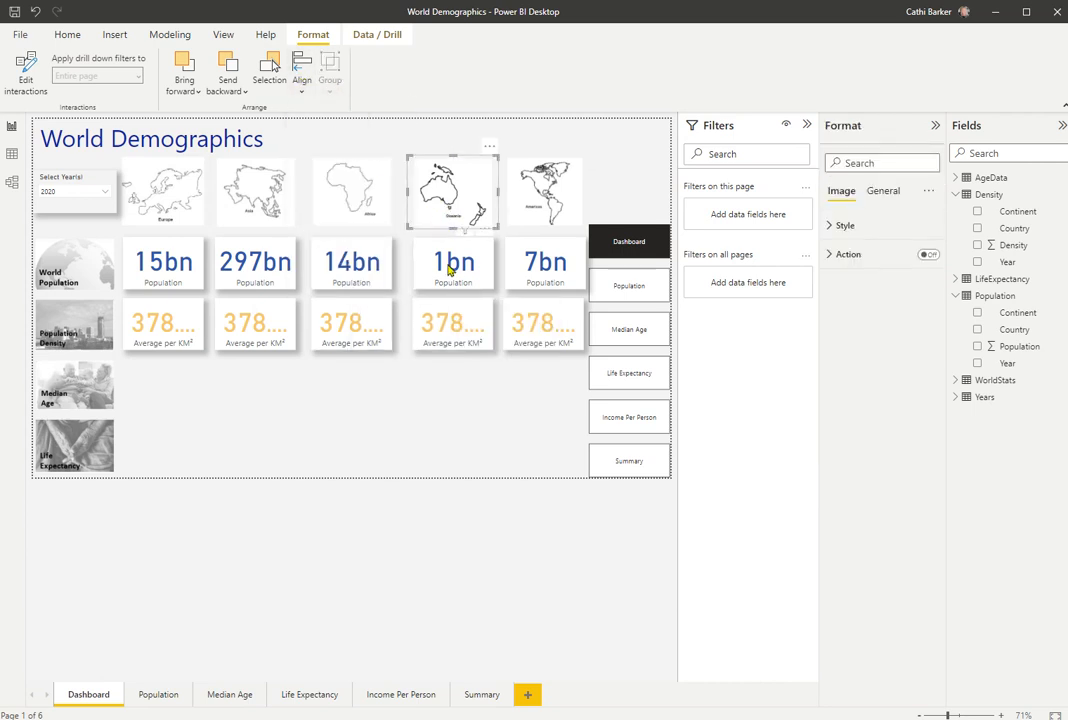
ctrl+click(453, 268)
ctrl+click(451, 316)
click(302, 80)
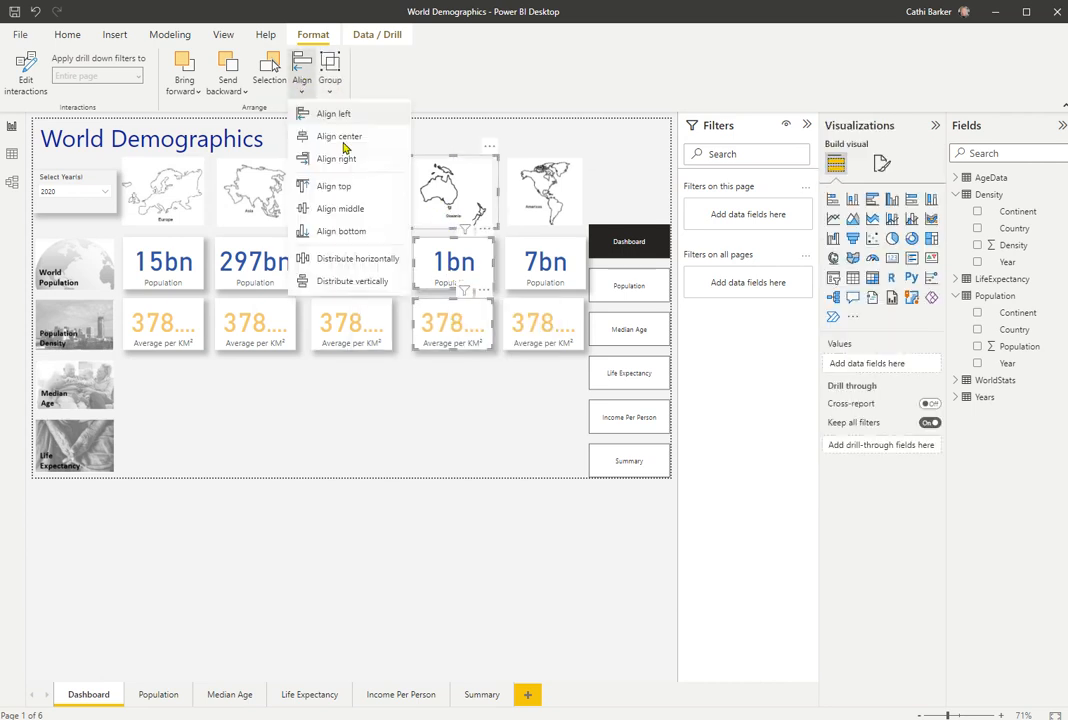
click(339, 137)
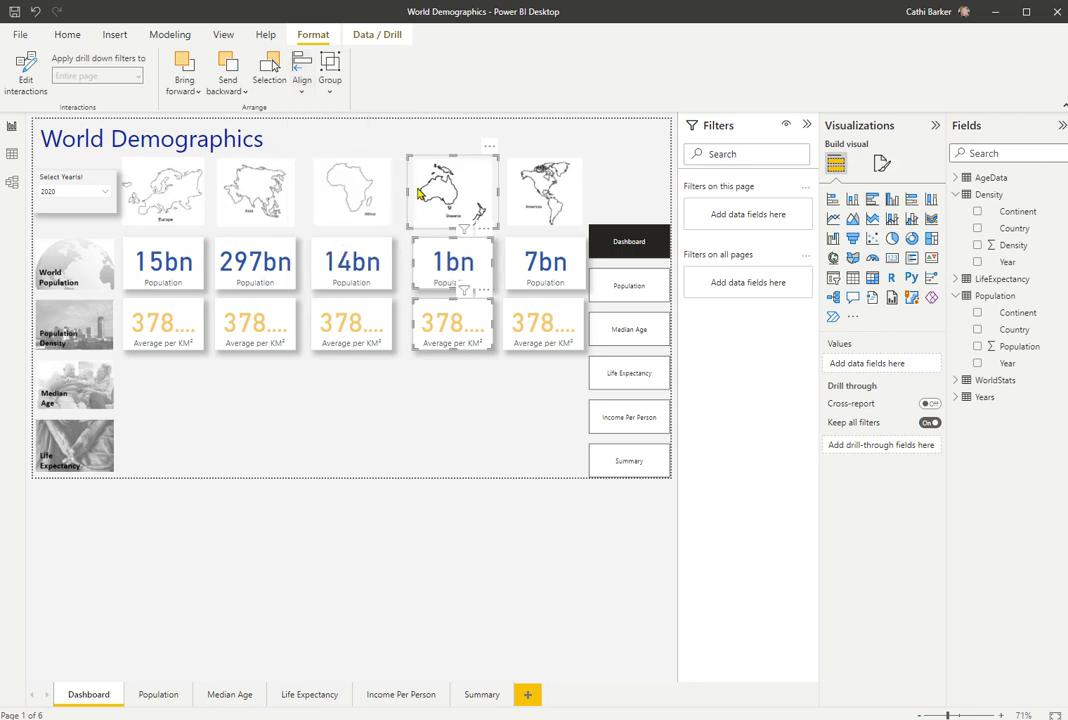
Centre-align the Americas map image with its population and density cards, and clear the selection.
click(545, 200)
ctrl+click(548, 287)
ctrl+click(548, 322)
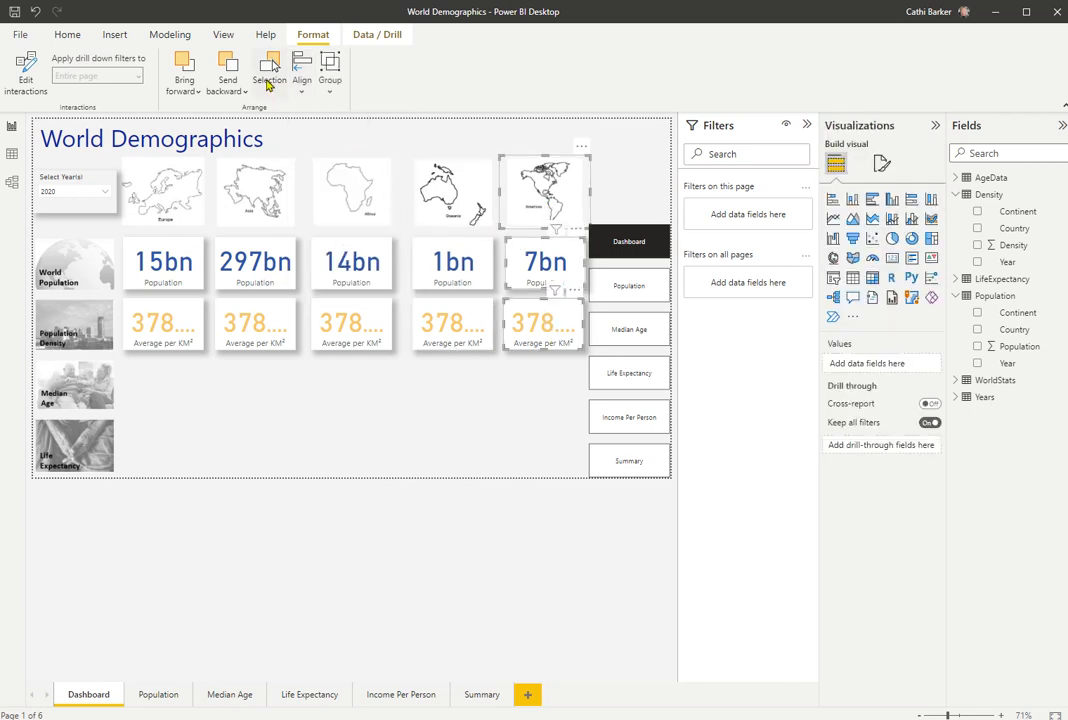
click(302, 80)
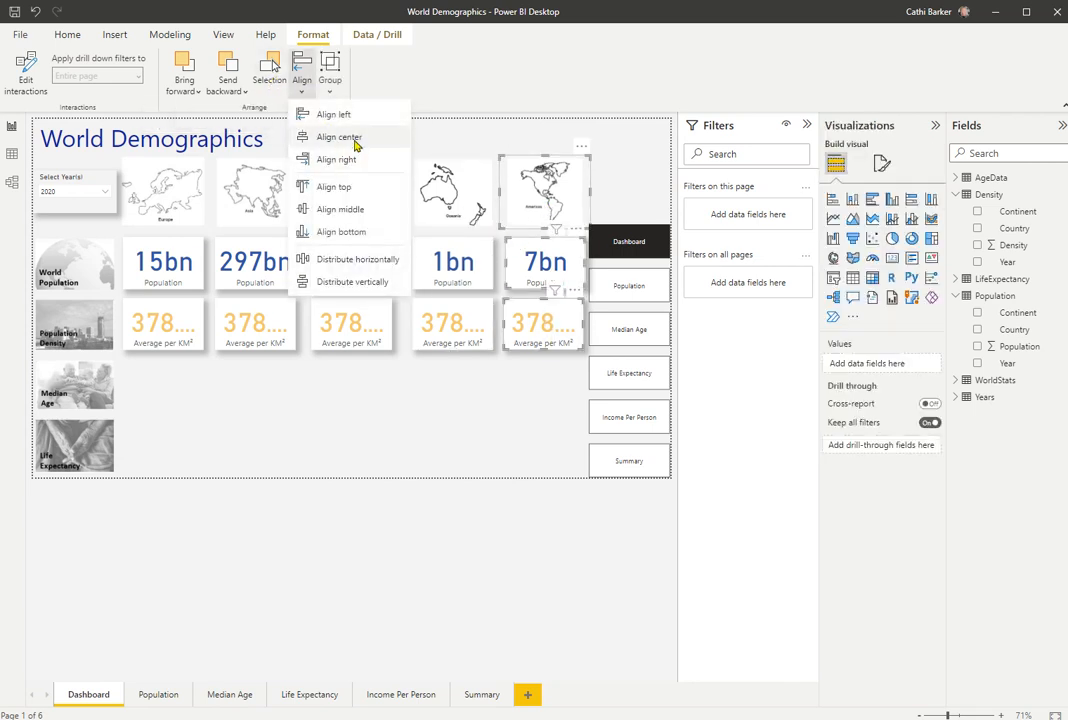
click(339, 137)
click(495, 384)
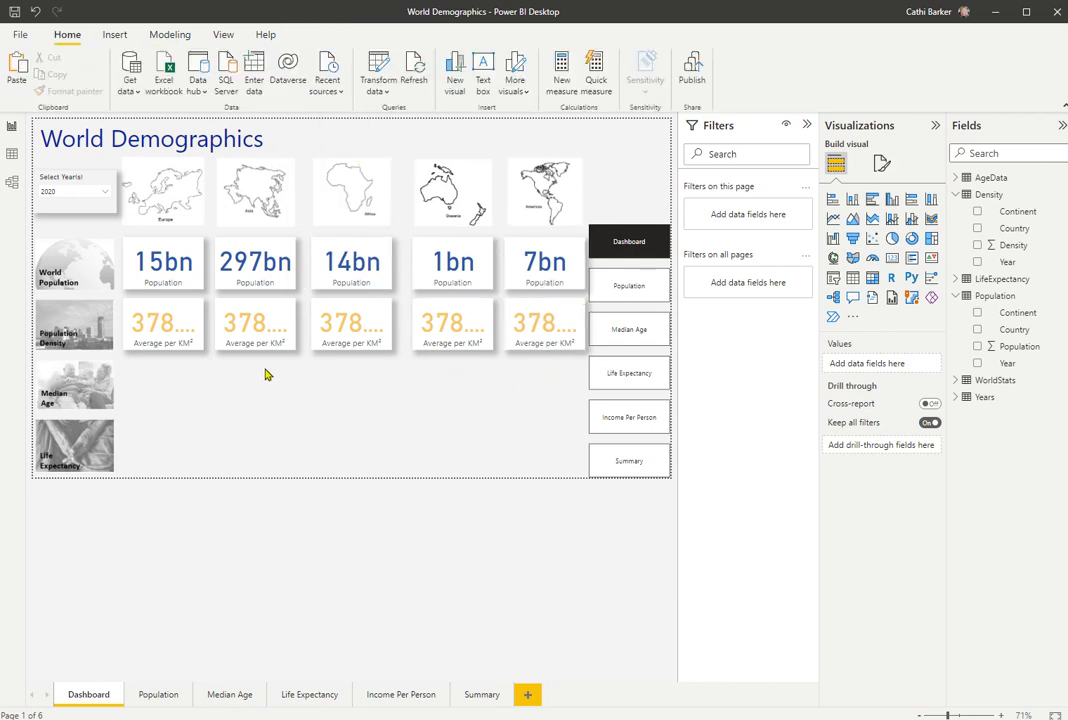
Change the Continent filter on the Asia density card from Europe to Asia.
click(250, 332)
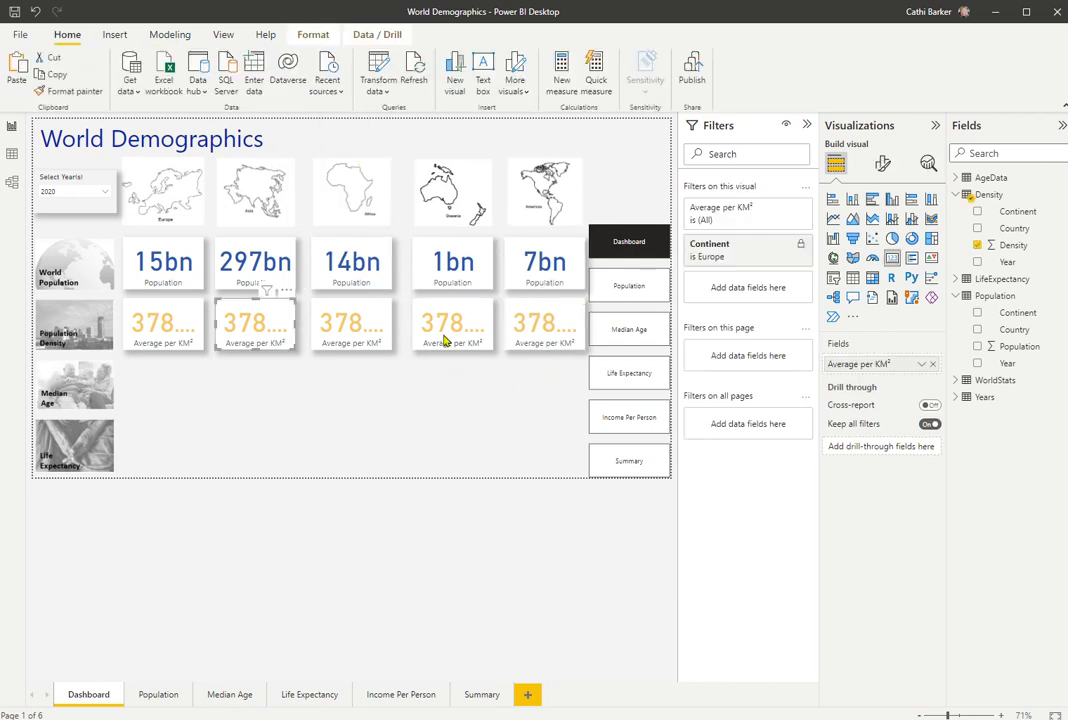
click(770, 247)
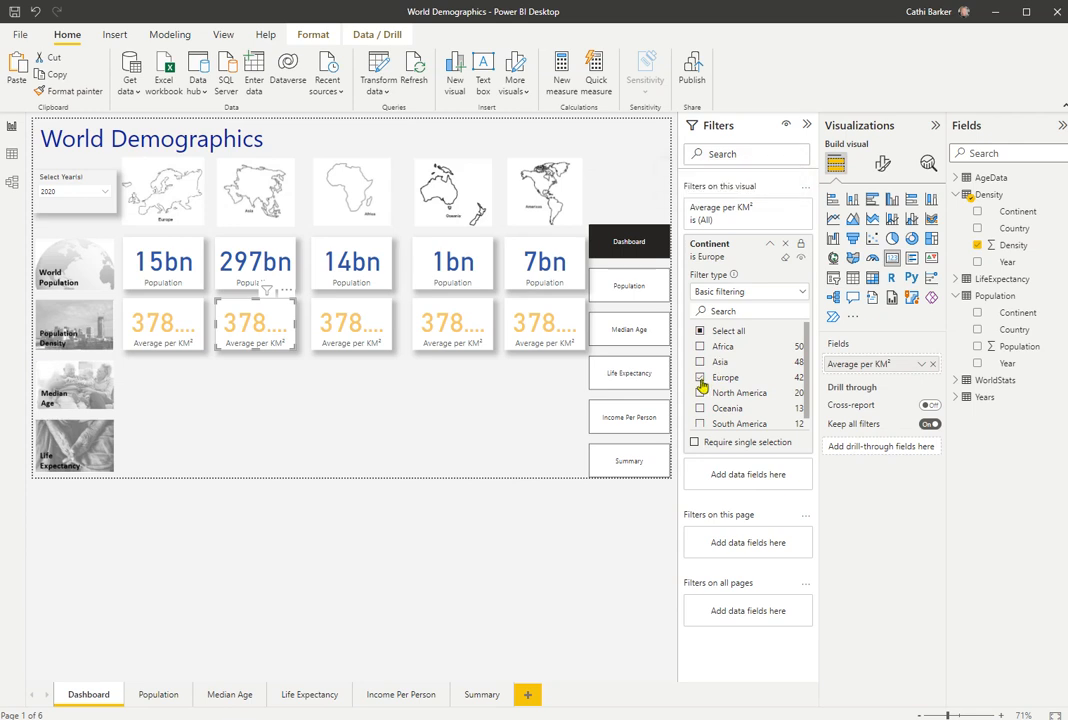
click(700, 378)
click(700, 364)
click(769, 244)
Change the Continent filter on the Africa density card from Europe to Africa.
click(351, 340)
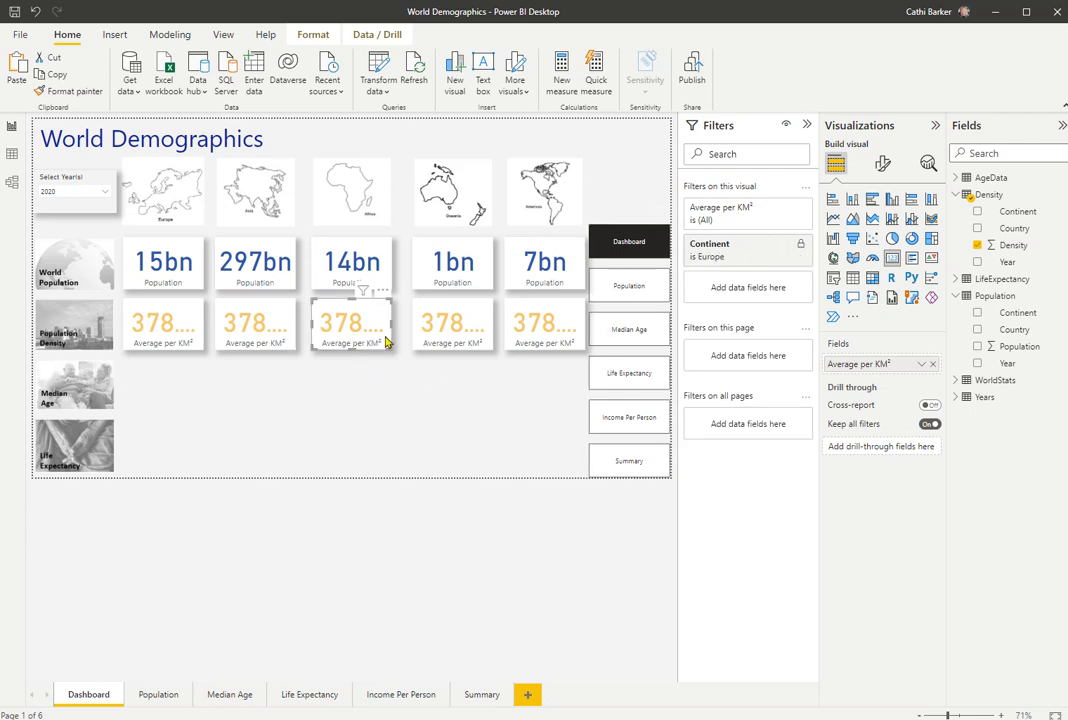
click(770, 248)
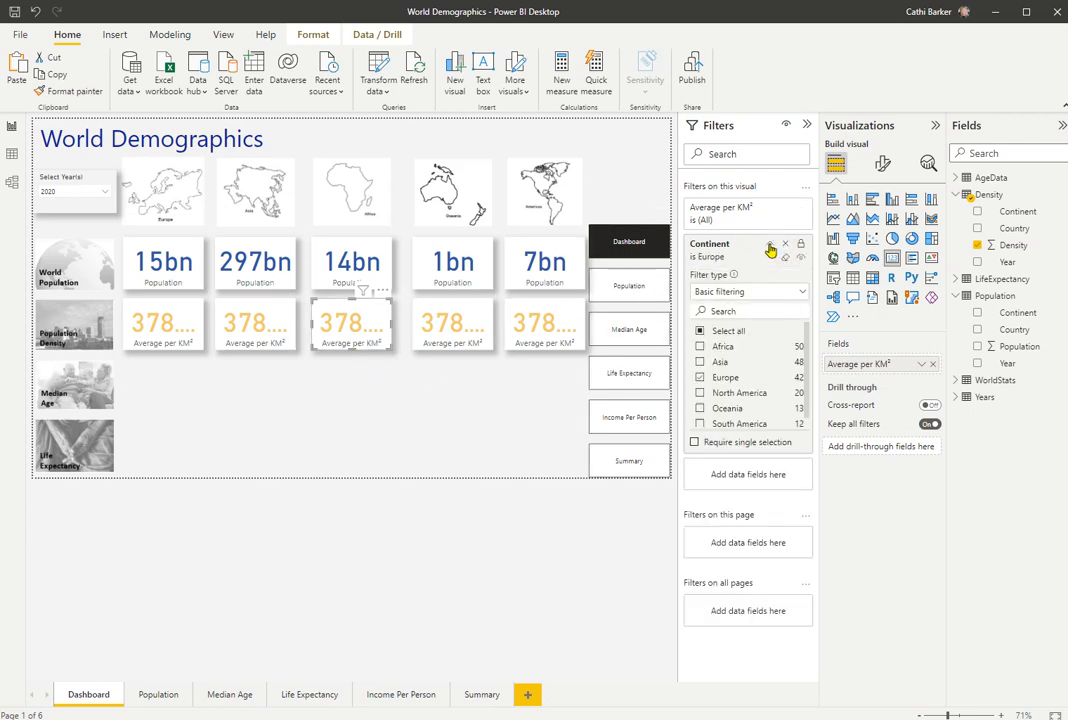
click(700, 377)
click(700, 347)
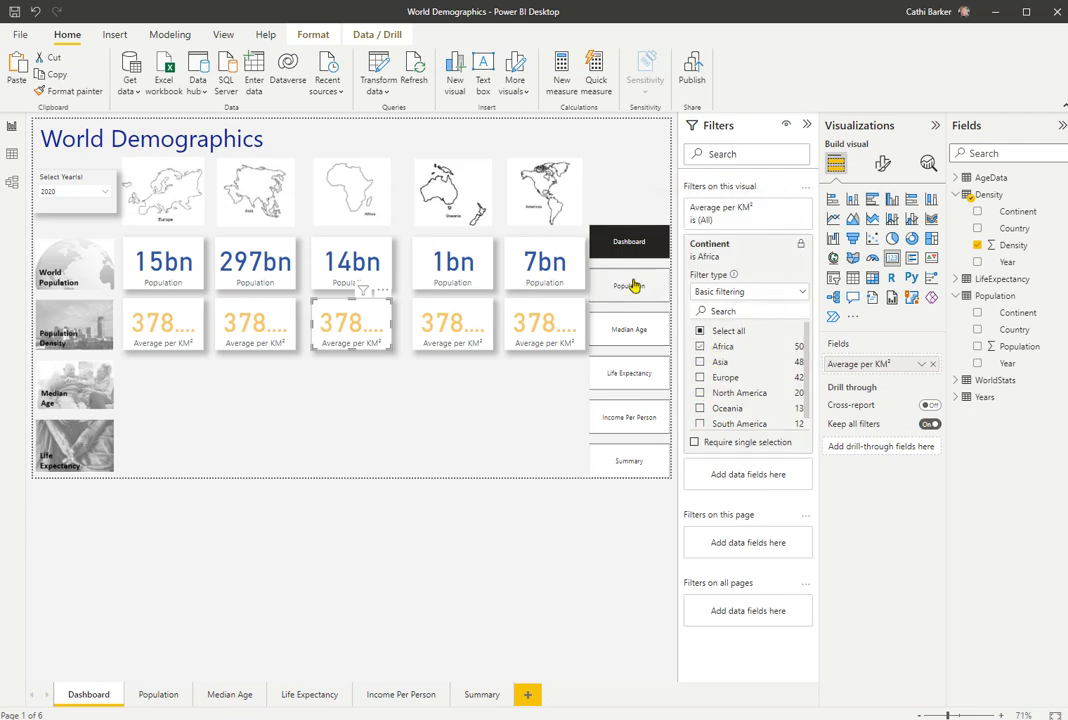
Change the Continent filter on the Oceania density card from Europe to Oceania.
click(462, 332)
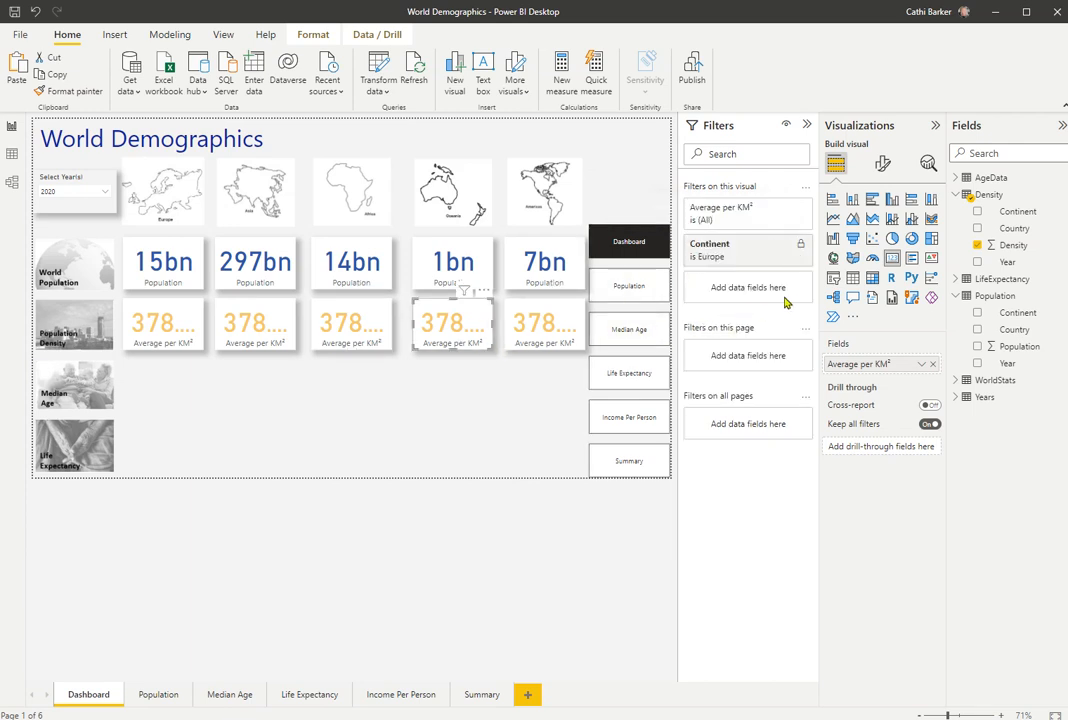
click(771, 246)
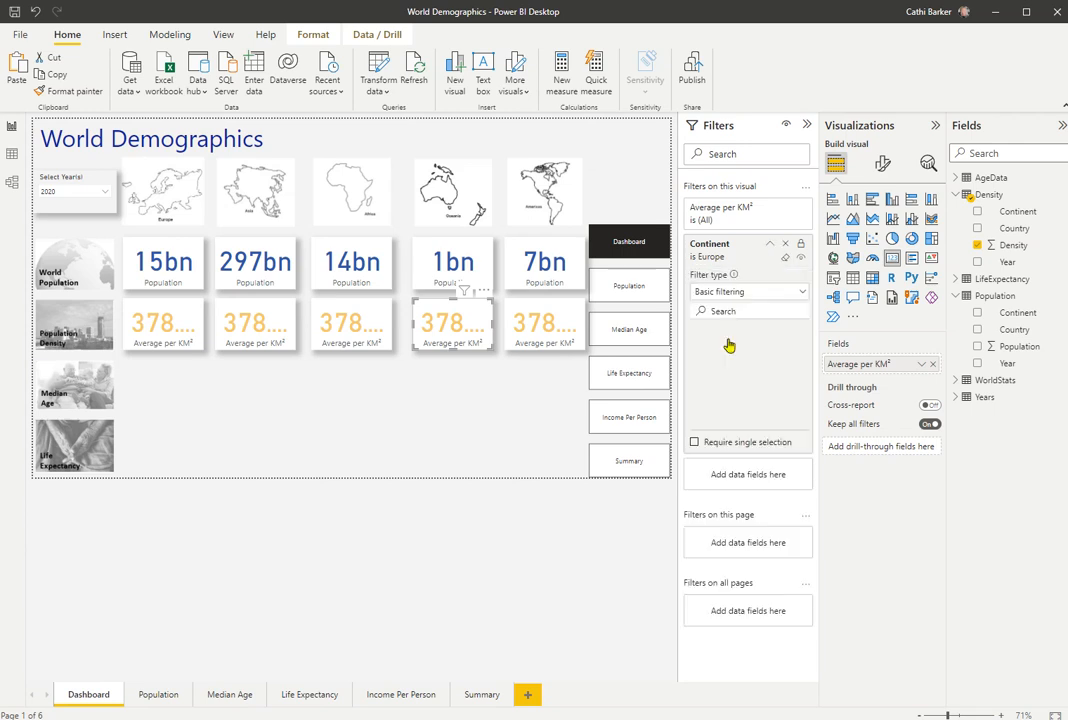
click(700, 378)
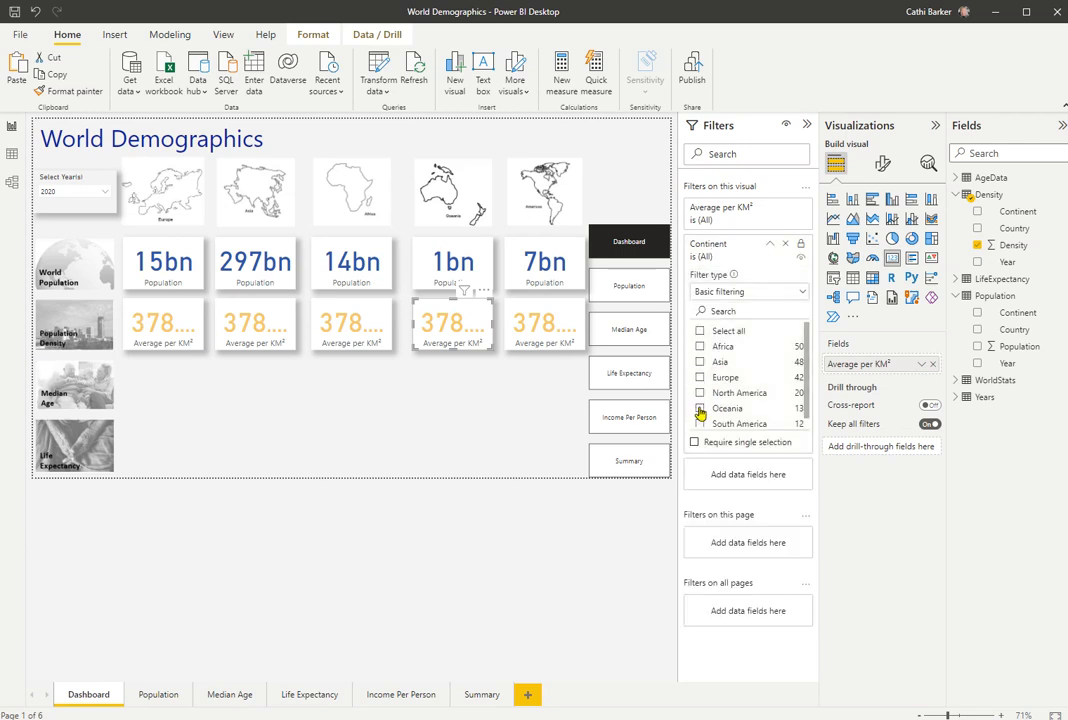
click(700, 409)
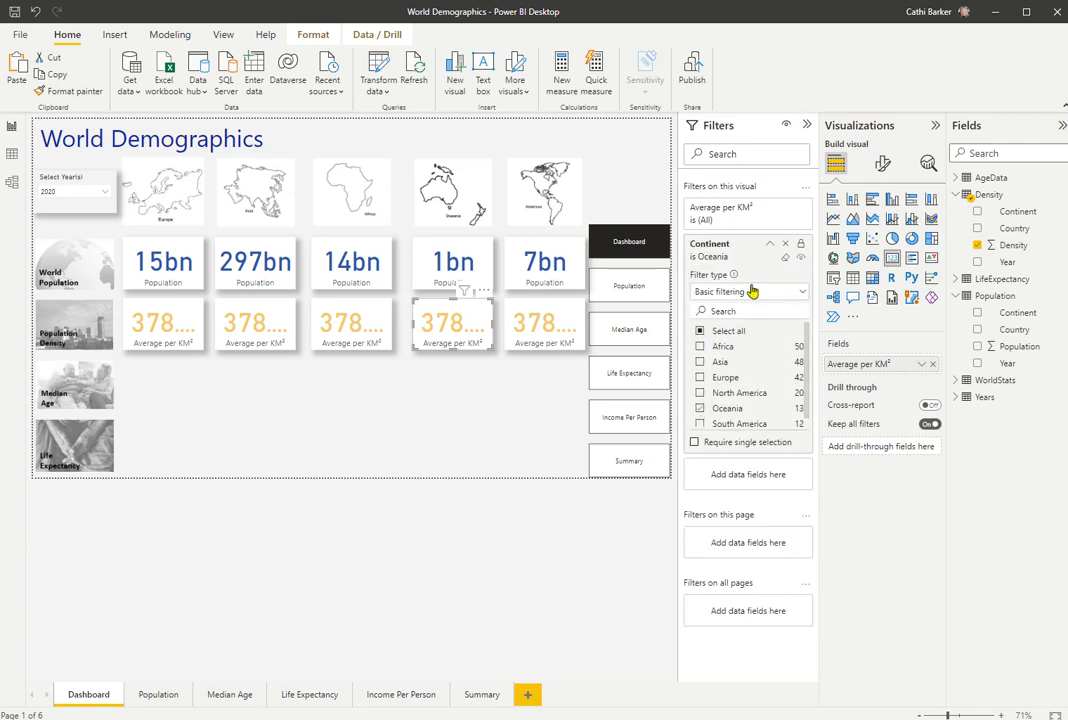
click(769, 244)
Change the Continent filter on the Americas density card from Europe to North America and South America.
click(578, 343)
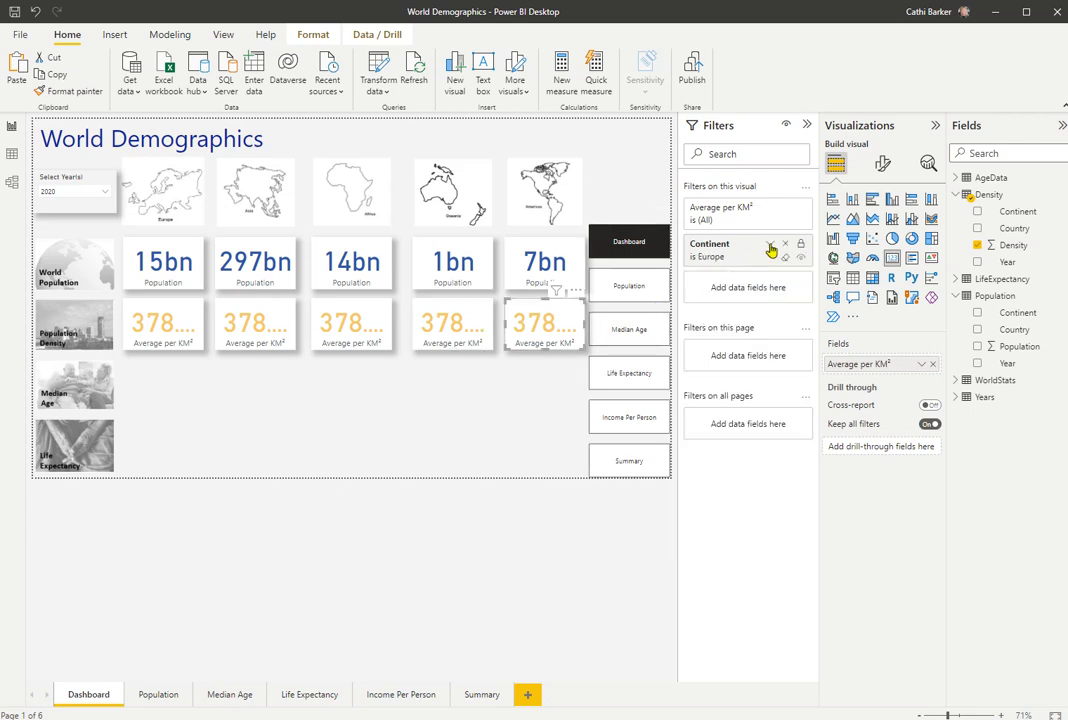
click(769, 244)
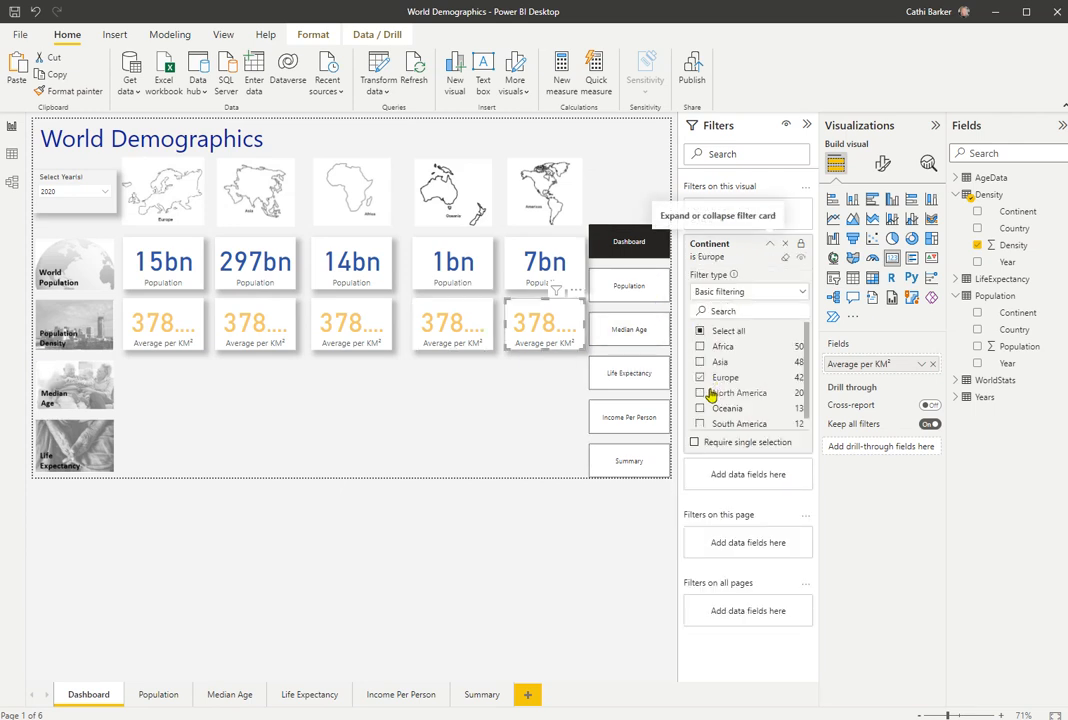
click(701, 377)
click(702, 395)
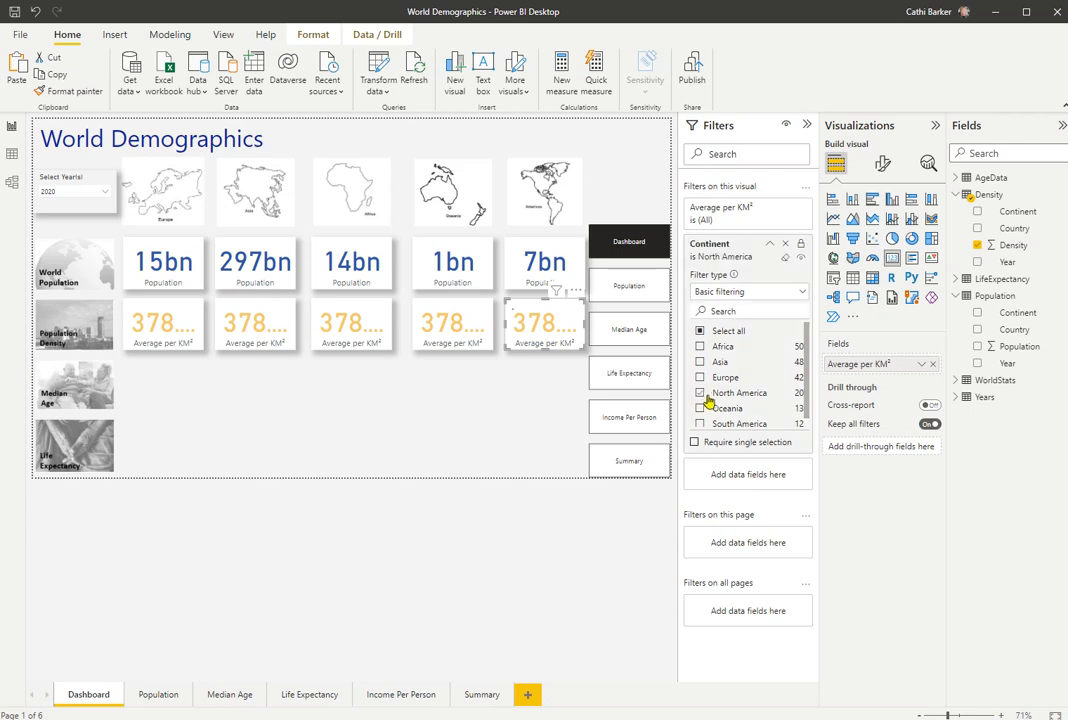
click(712, 424)
click(769, 243)
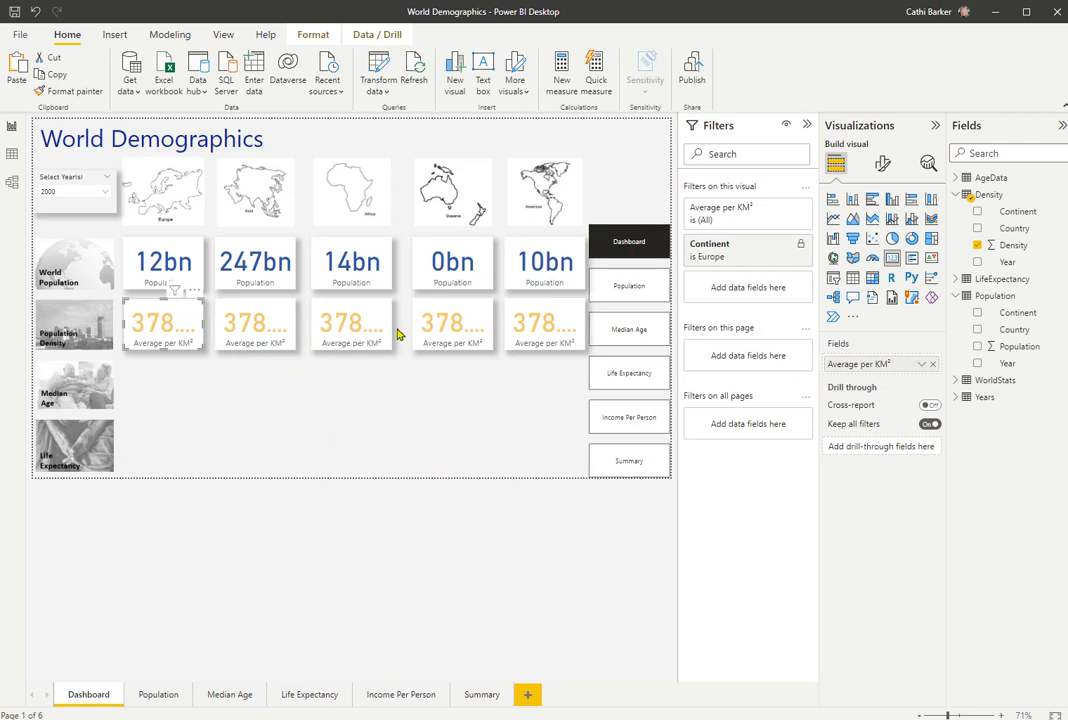
Replace the Europe density card's Continent filter with the Density table's Continent field, filtered to Europe.
mouse_move(246, 338)
mouse_move(742, 261)
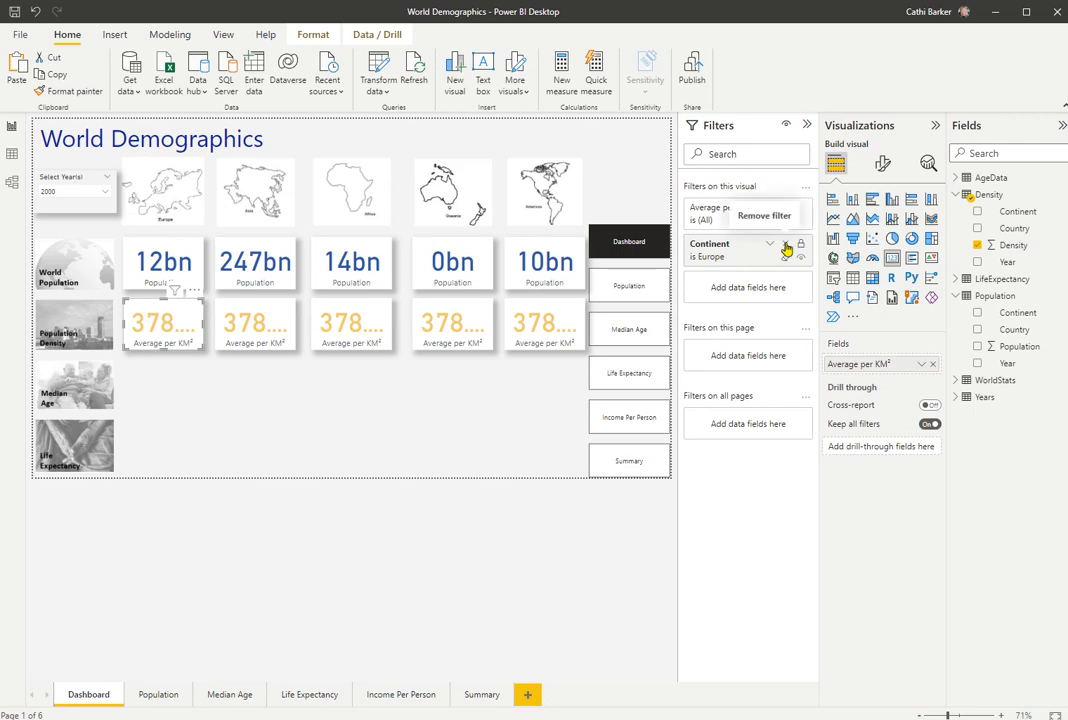
click(786, 246)
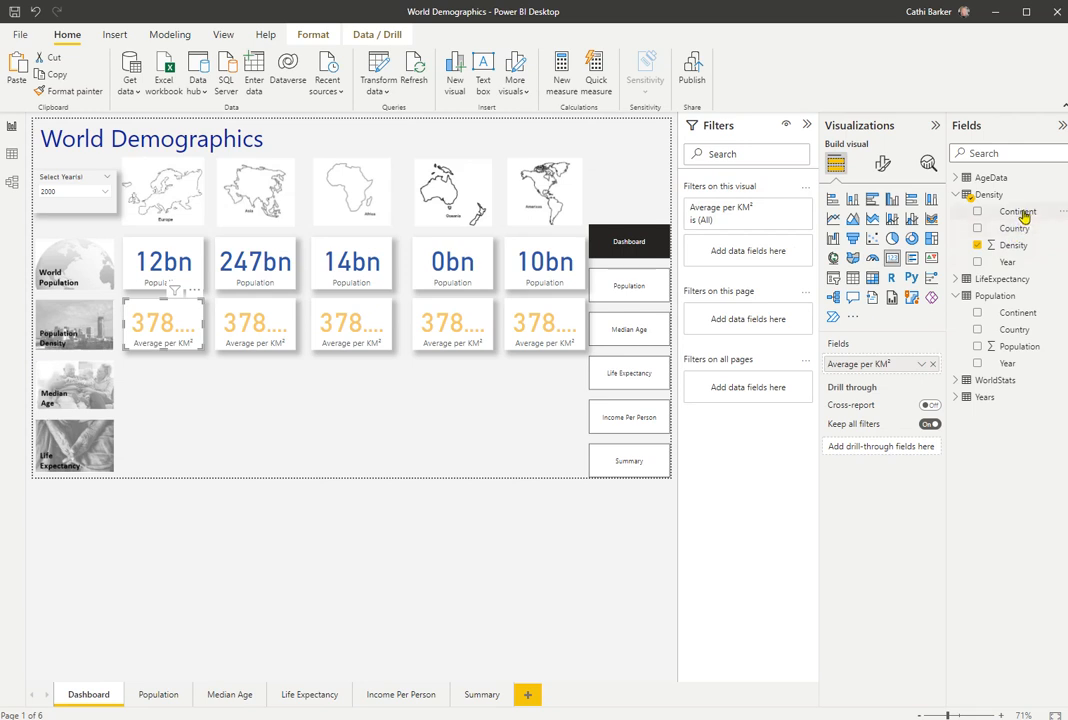
drag(1018, 213, 774, 261)
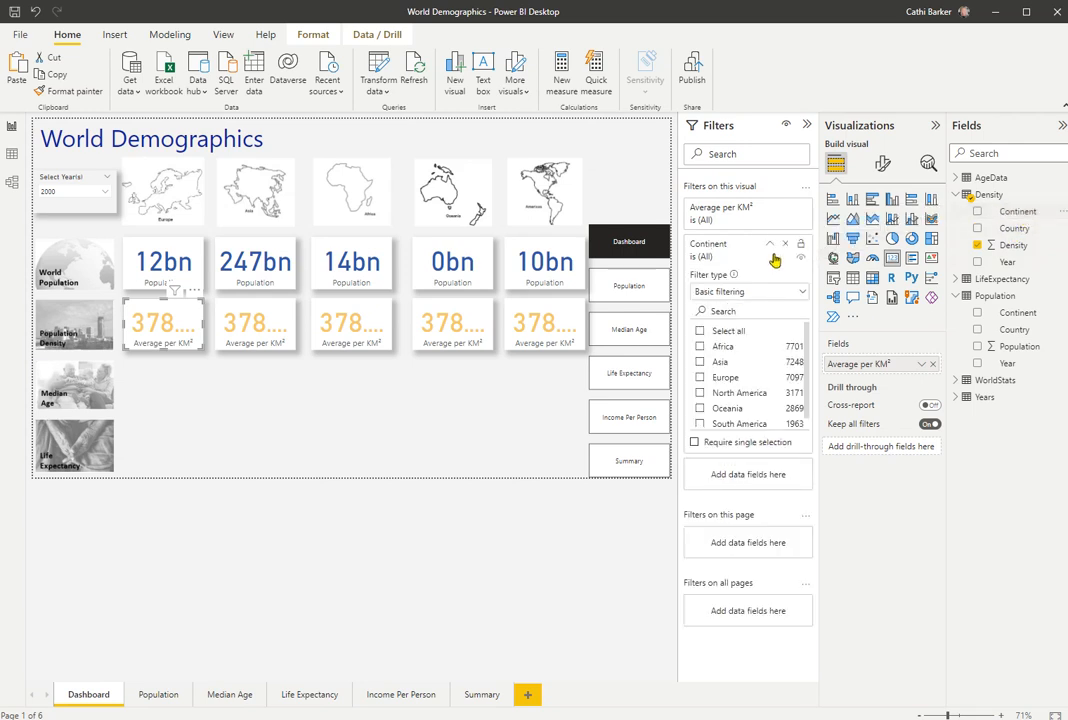
click(702, 379)
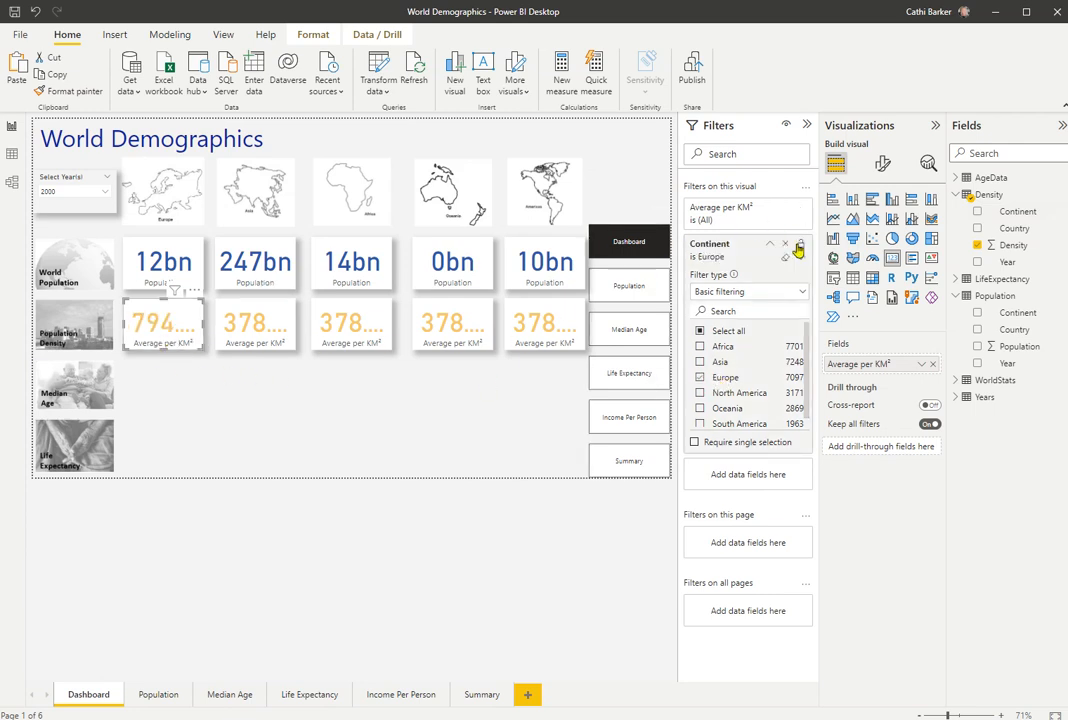
click(771, 248)
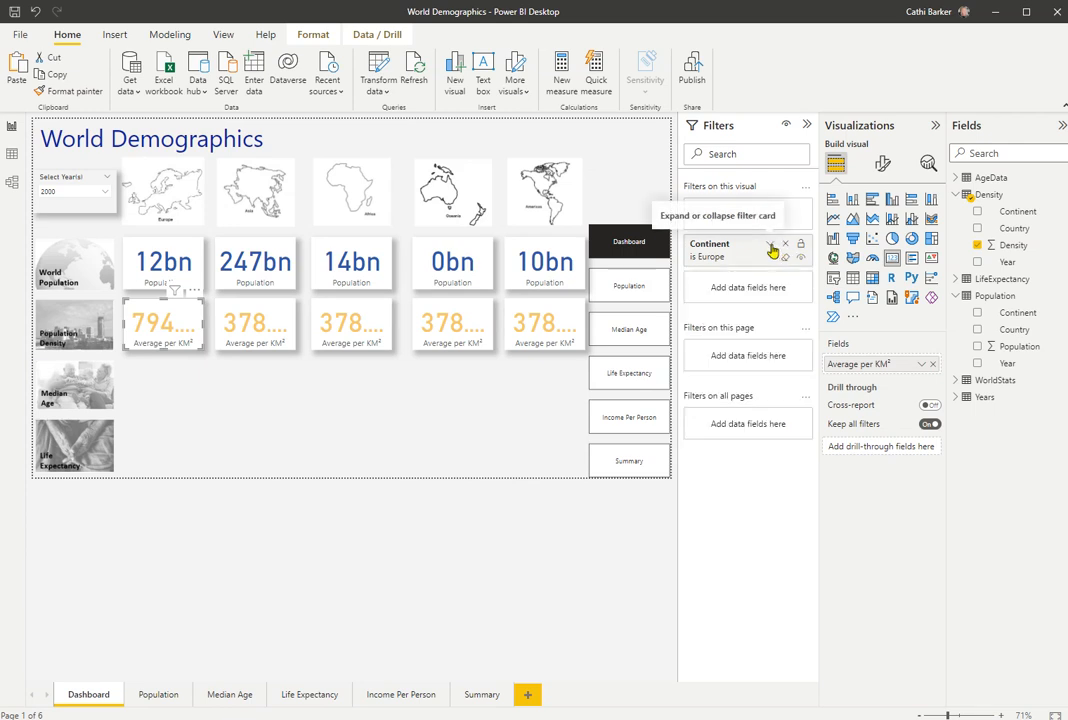
Replace the Asia density card's Continent filter with the Density table's Continent field, filtered to Asia.
click(243, 333)
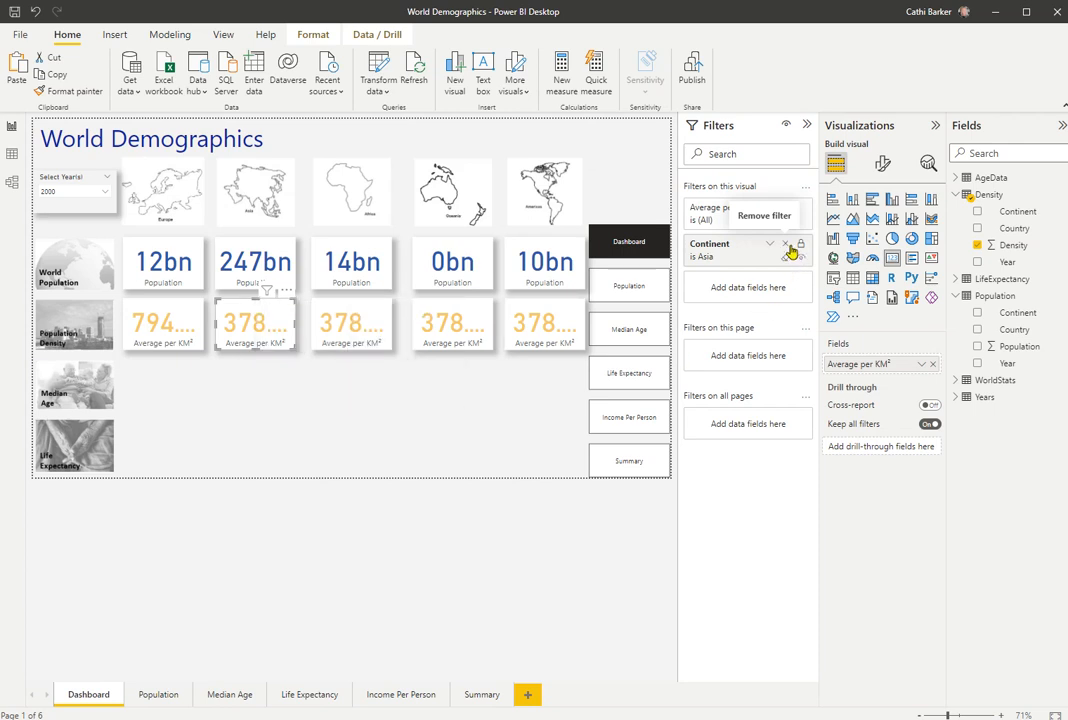
click(788, 248)
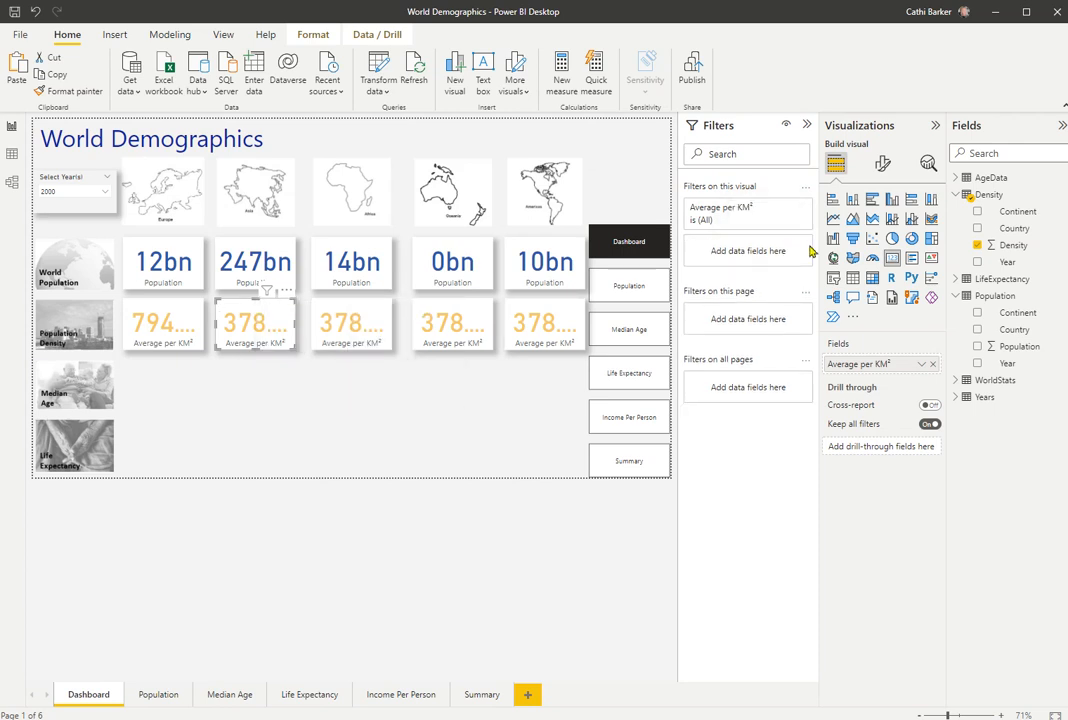
drag(1010, 220, 758, 250)
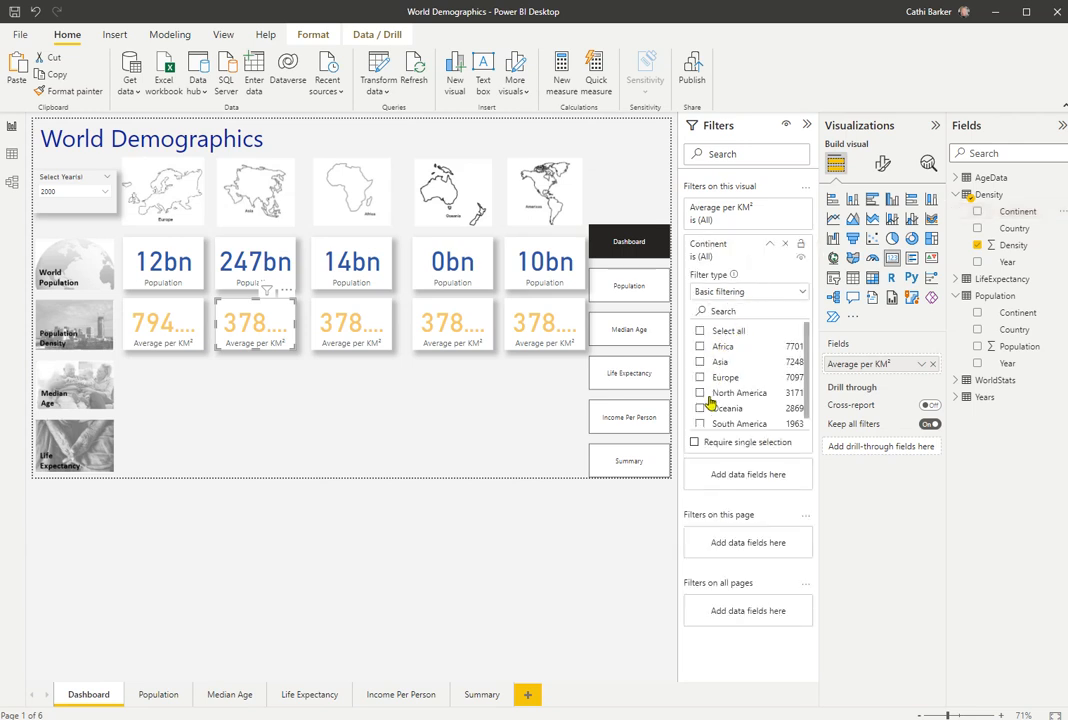
click(700, 361)
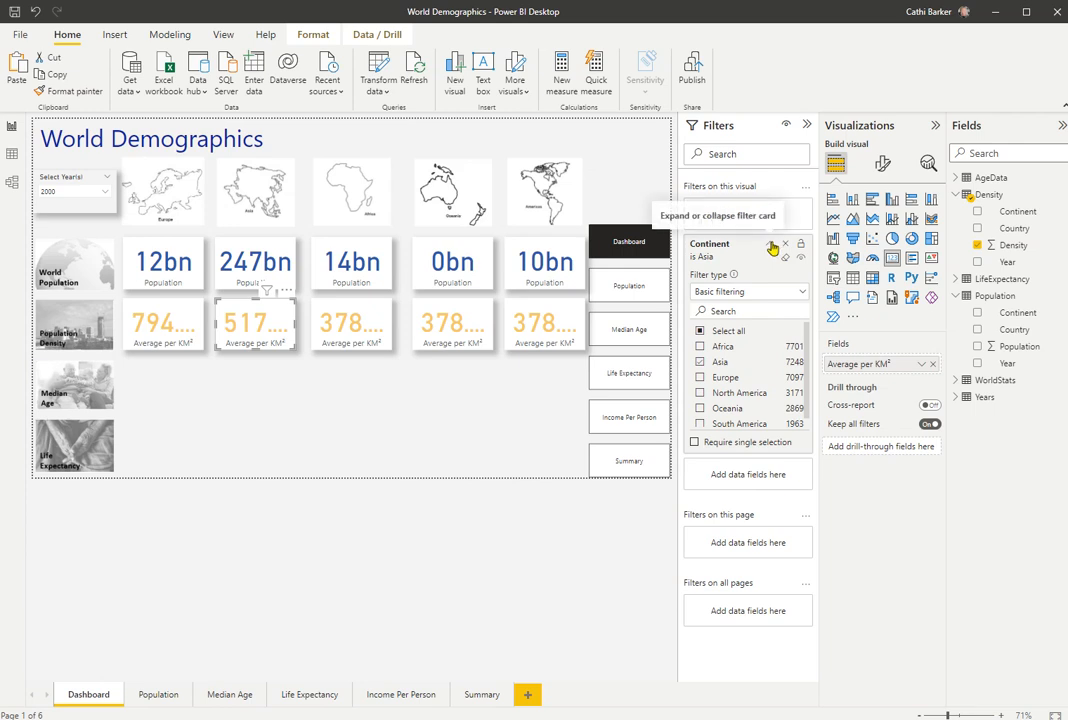
Replace the Africa density card's Continent filter with the Density table's Continent field, filtered to Africa.
click(346, 336)
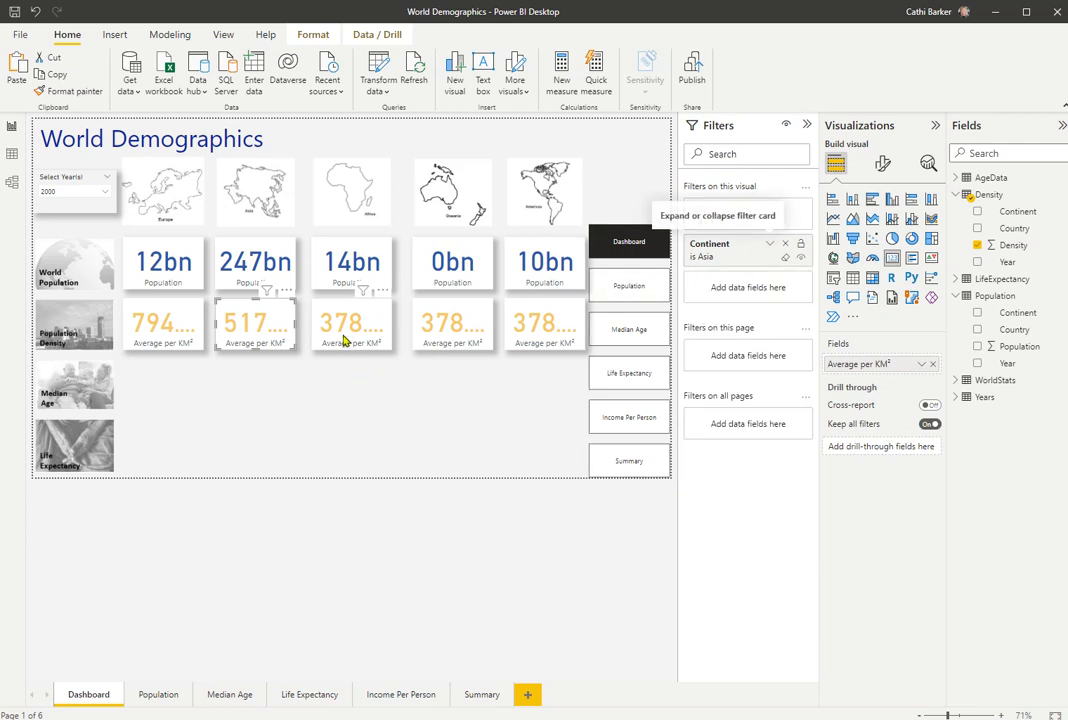
click(787, 246)
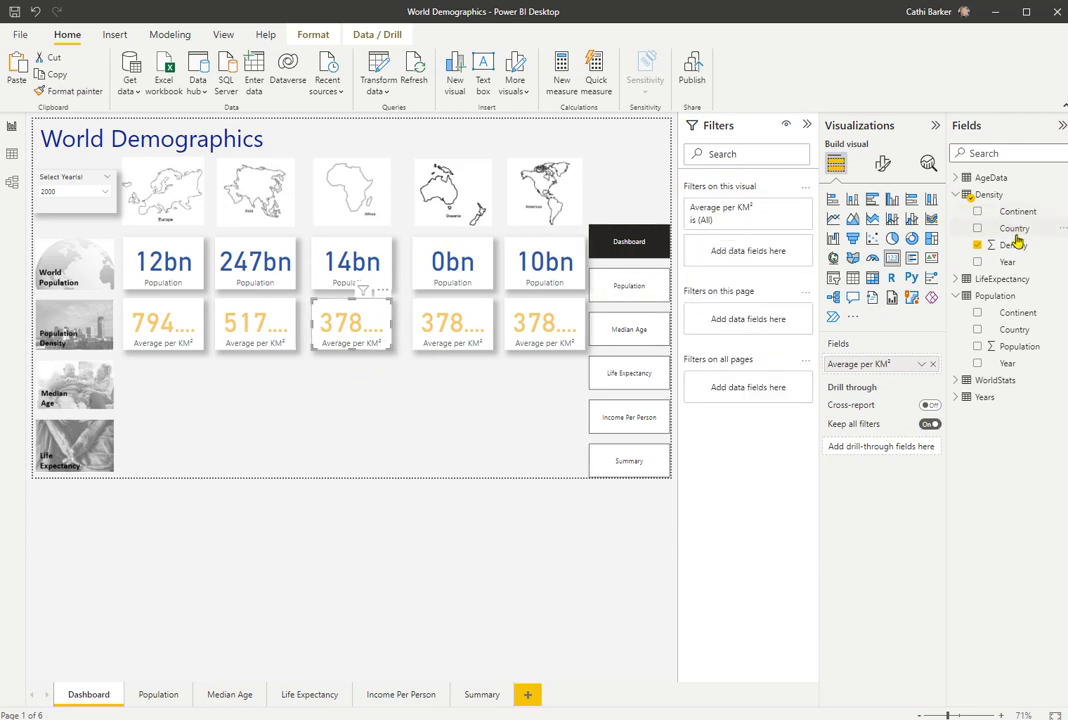
drag(1017, 211, 780, 258)
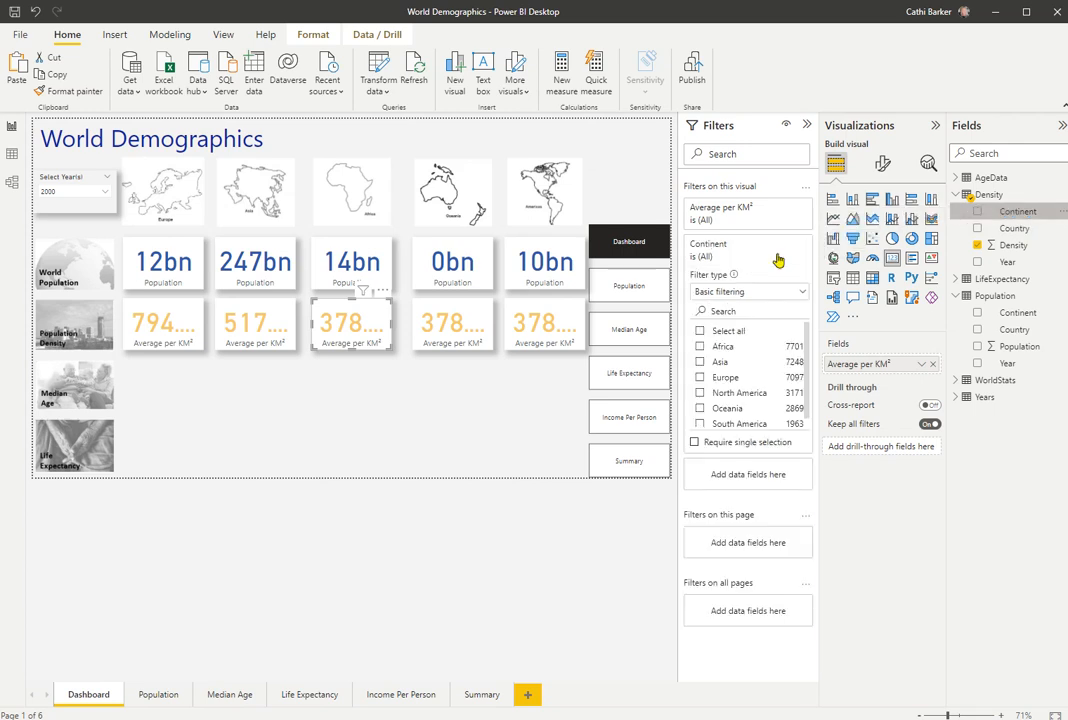
click(701, 346)
Replace the Oceania density card's Continent filter with the Density table's Continent field, filtered to Oceania.
click(455, 312)
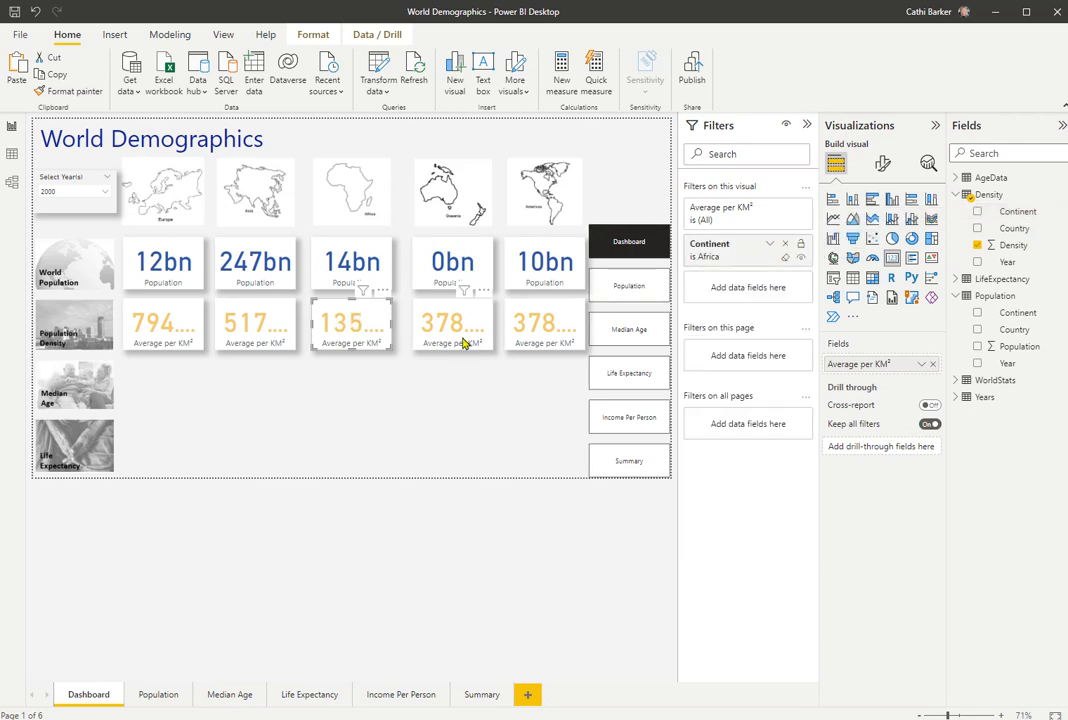
click(785, 246)
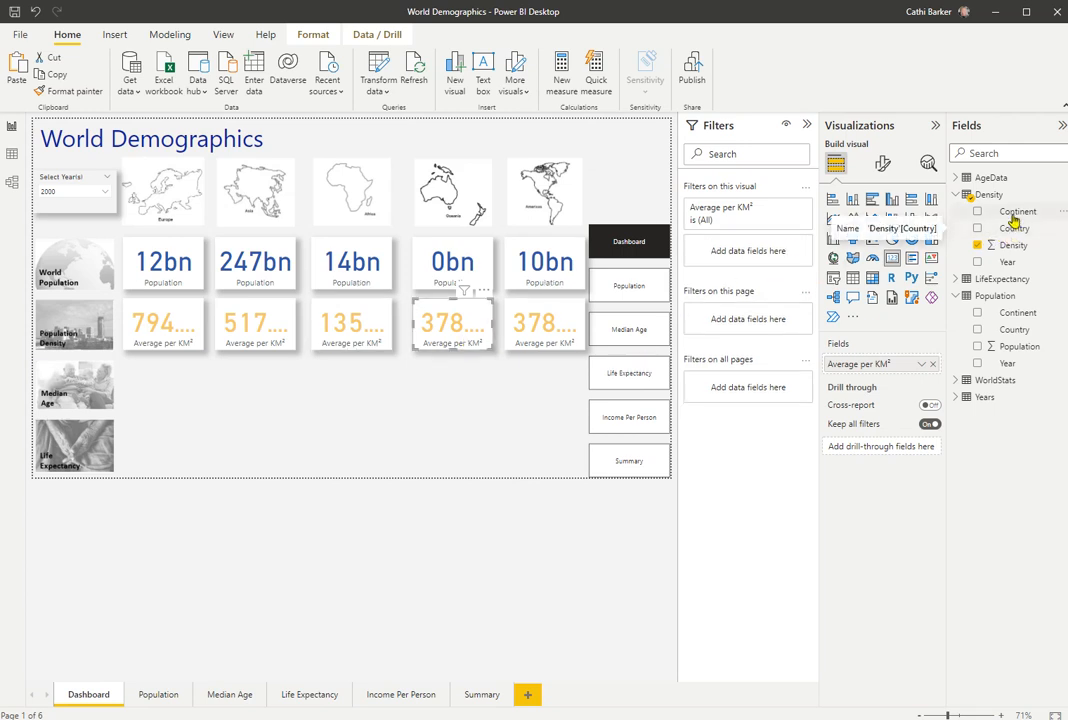
drag(1013, 220, 752, 254)
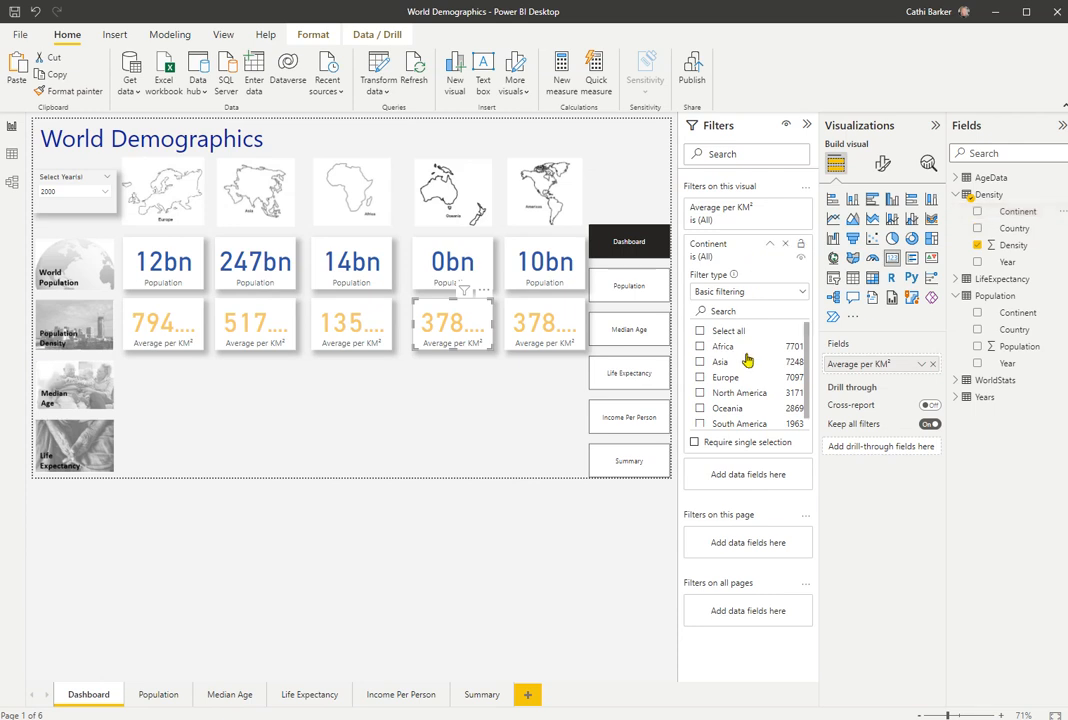
click(701, 408)
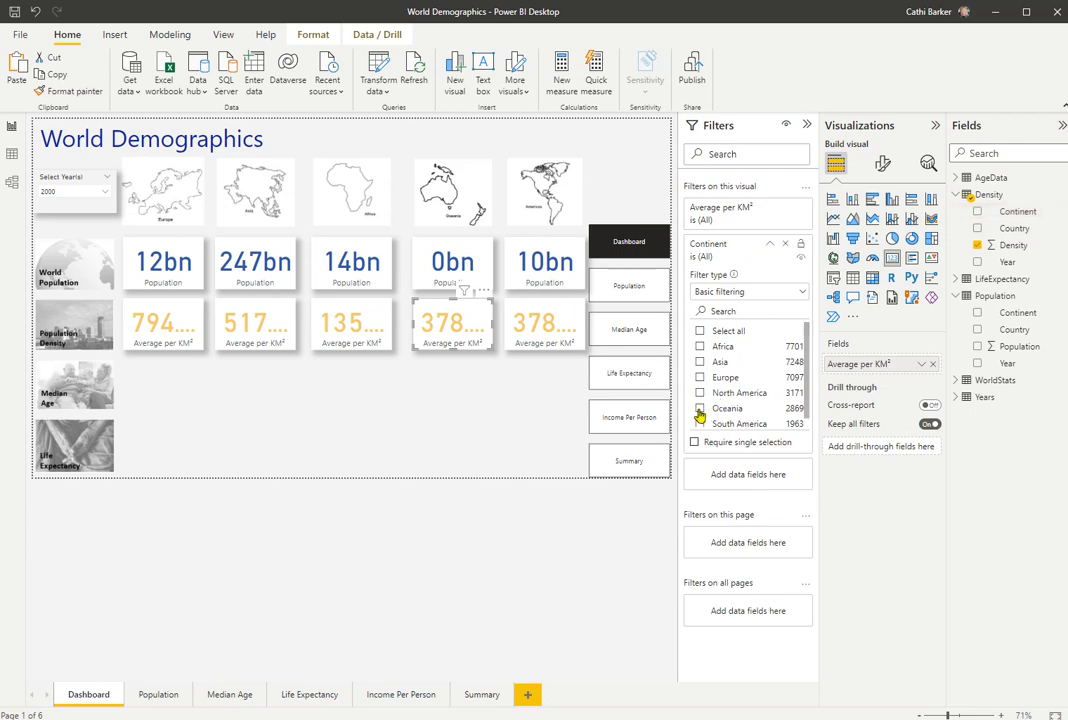
click(770, 245)
Replace the Americas density card's Continent filter with the Density table's Continent field, filtered to North America and South America.
click(550, 335)
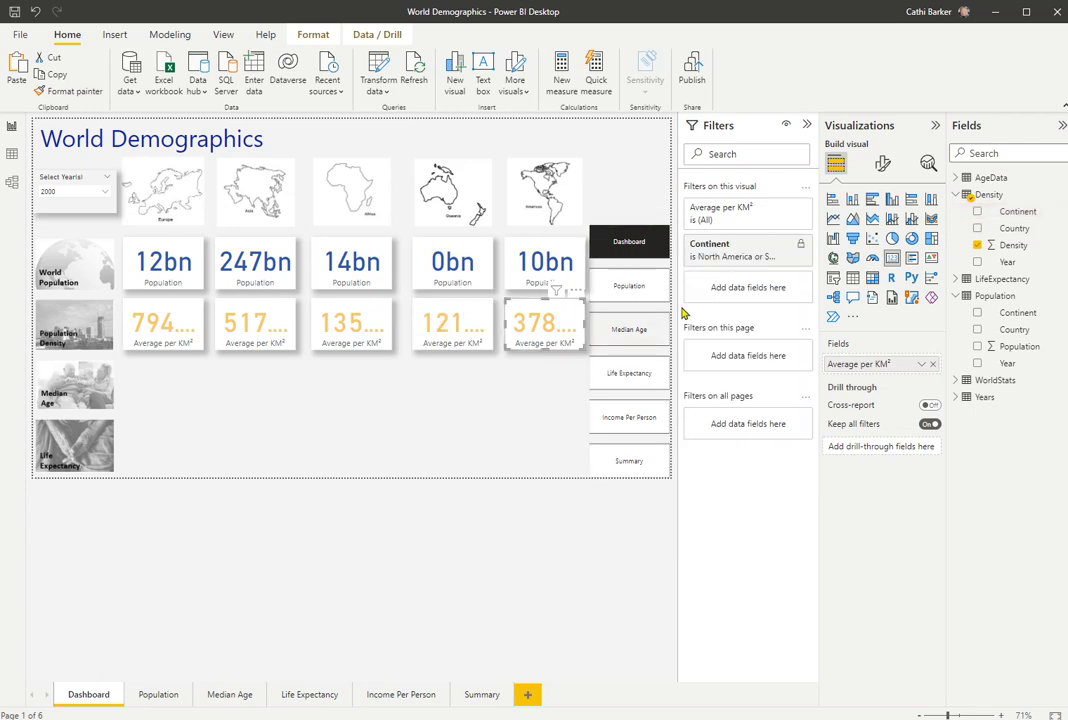
click(787, 244)
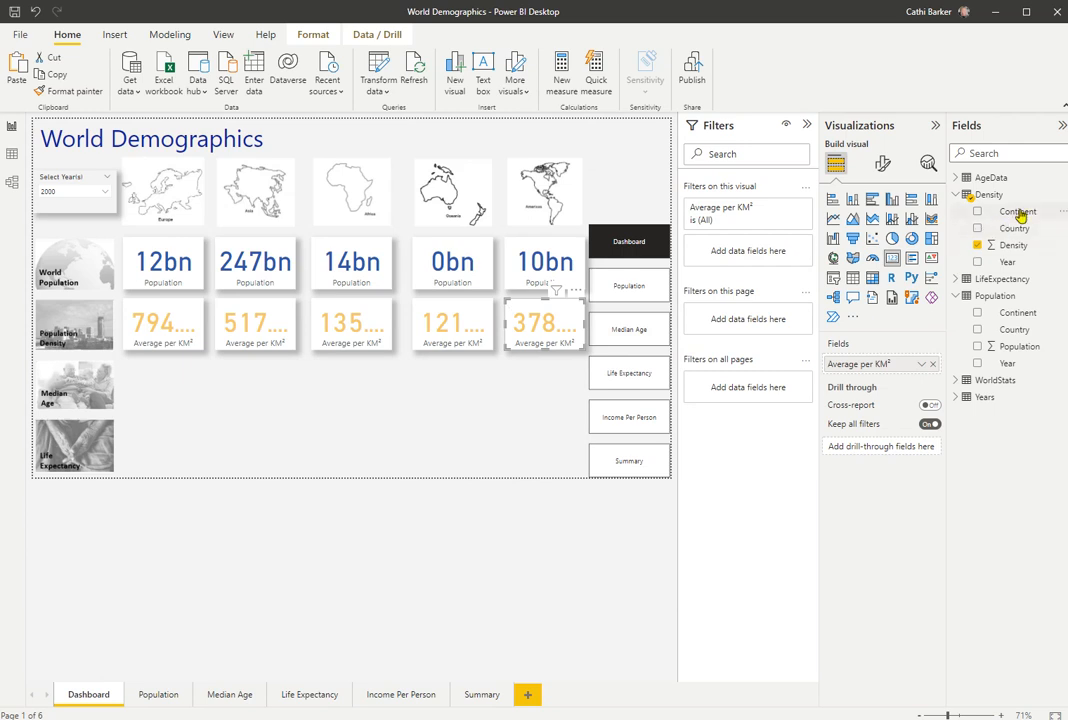
drag(1018, 211, 766, 252)
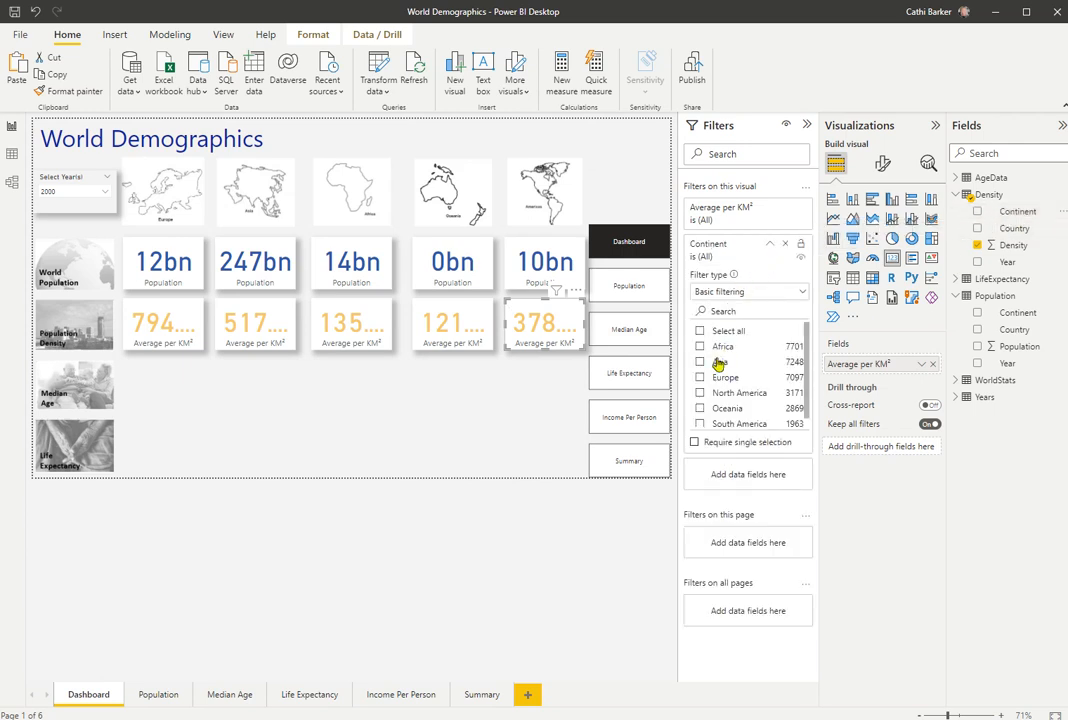
click(701, 393)
click(700, 424)
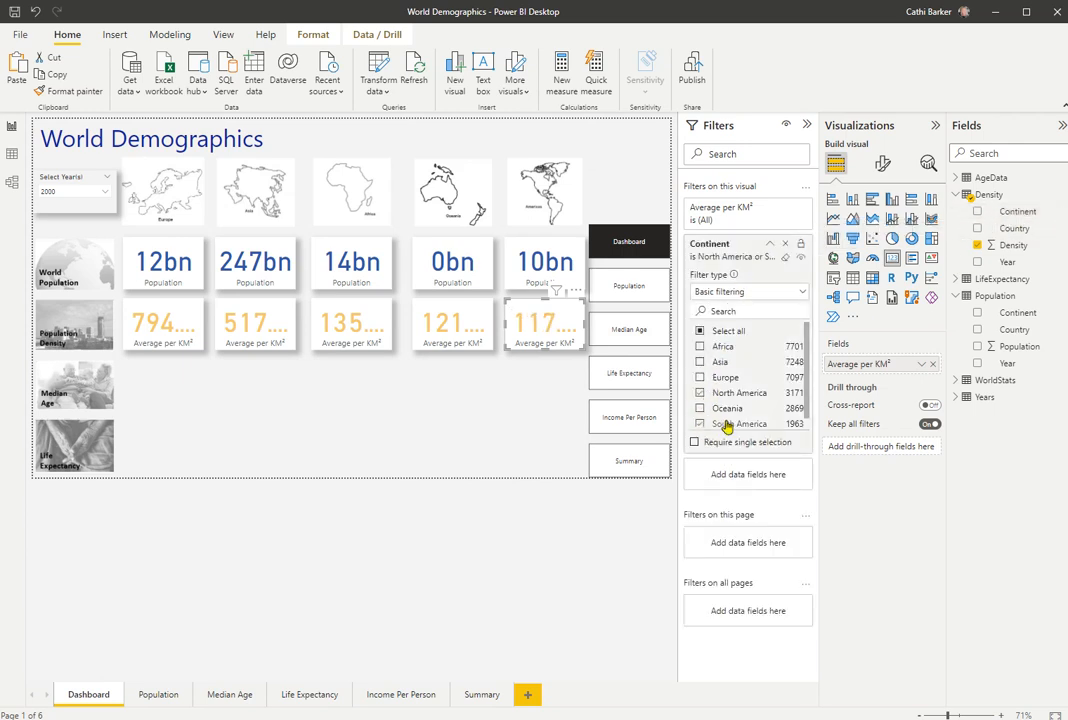
click(772, 249)
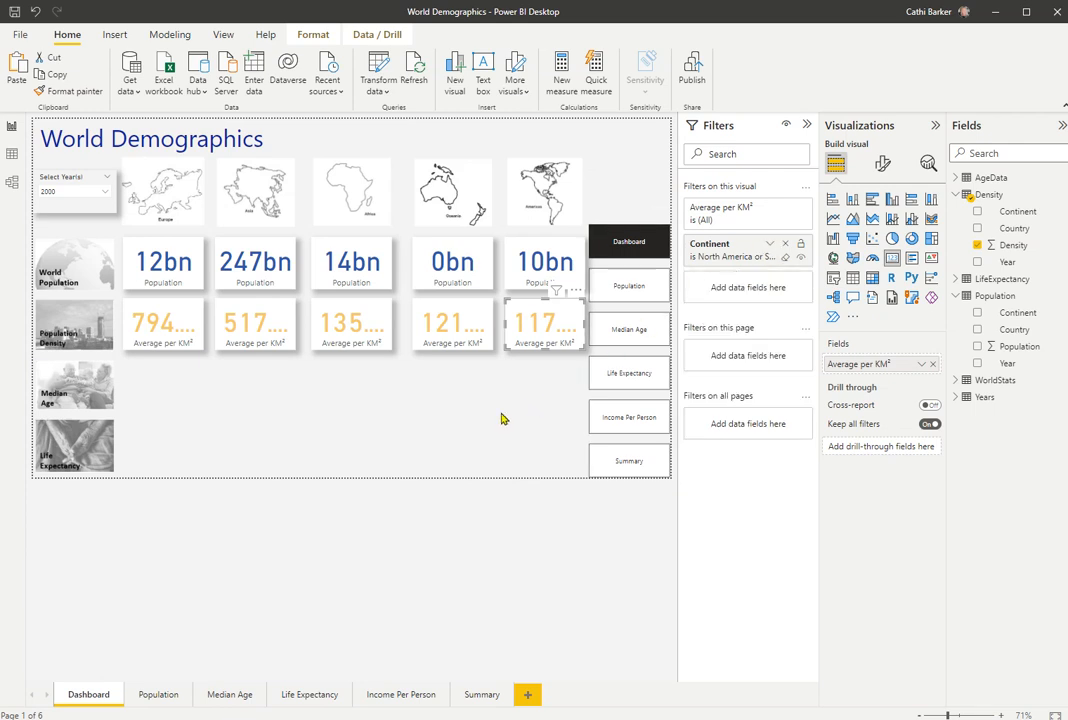
click(500, 420)
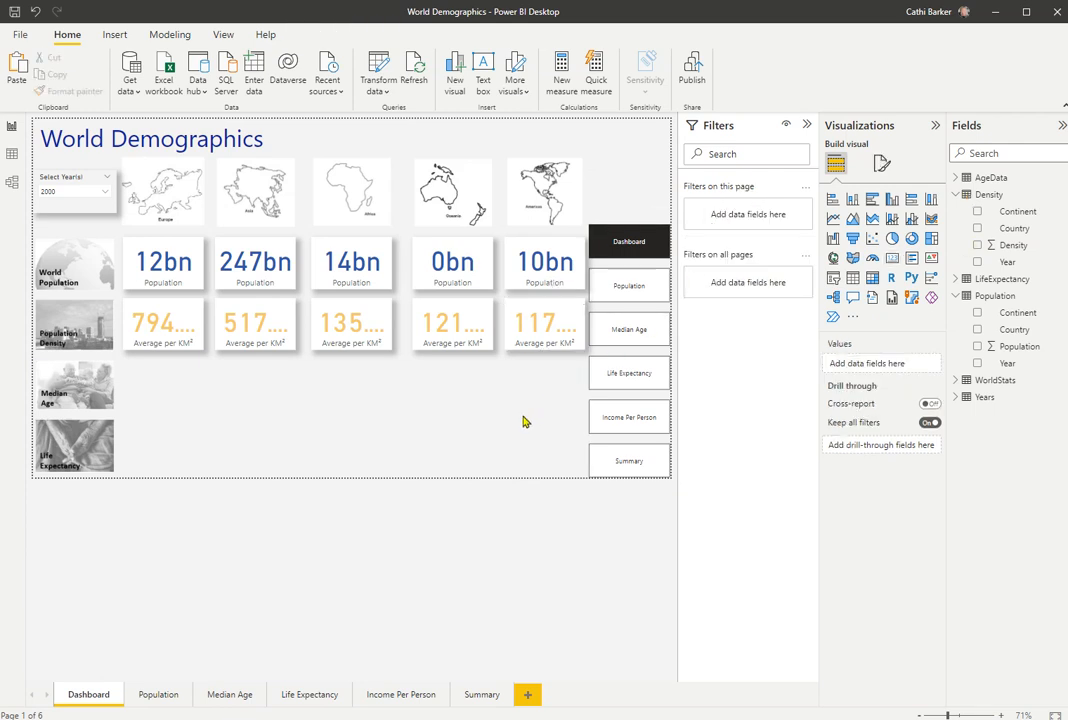
Set the Select Year(s) slicer on the dashboard to 2020.
click(108, 193)
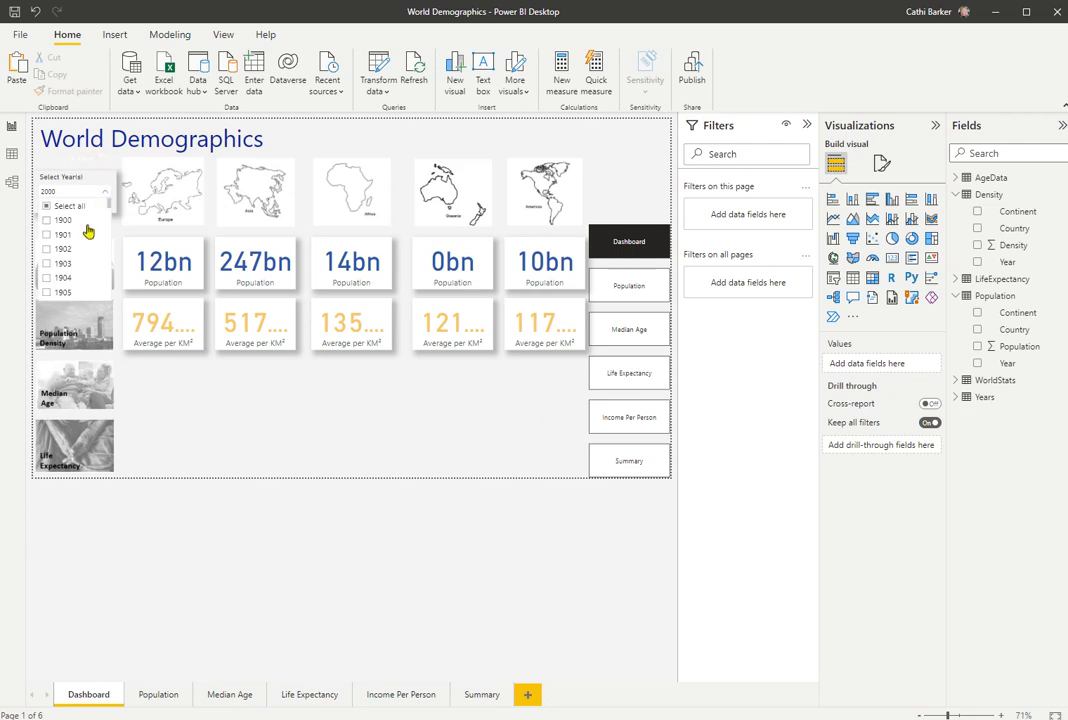
click(57, 198)
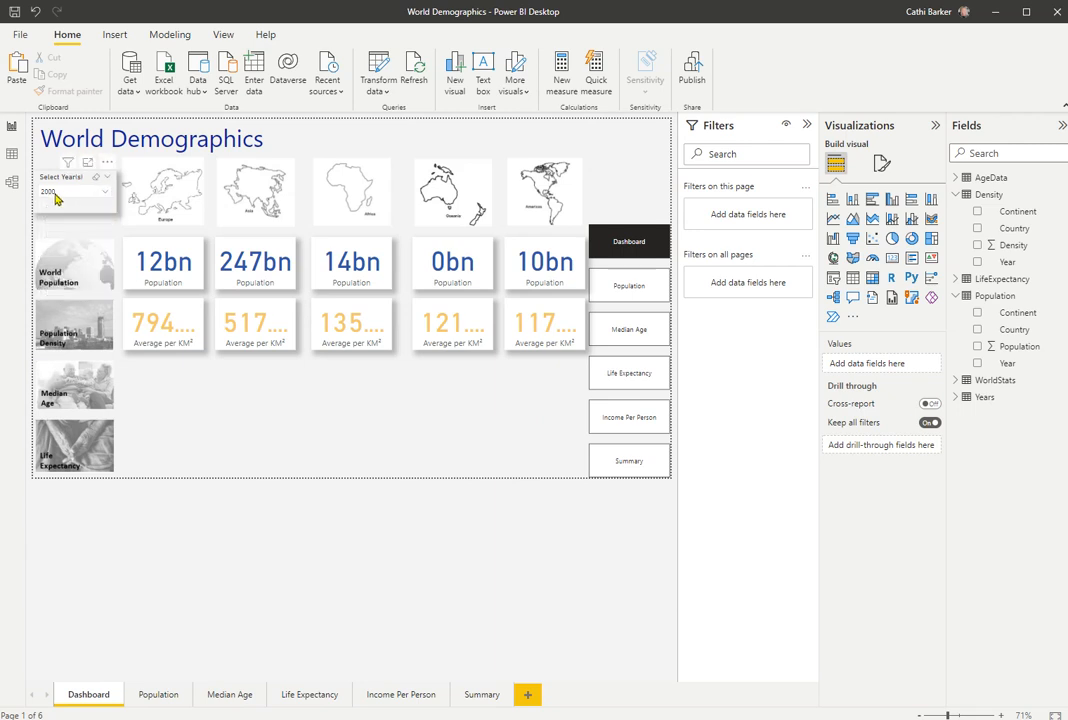
click(108, 197)
scroll(100, 252, down, 14)
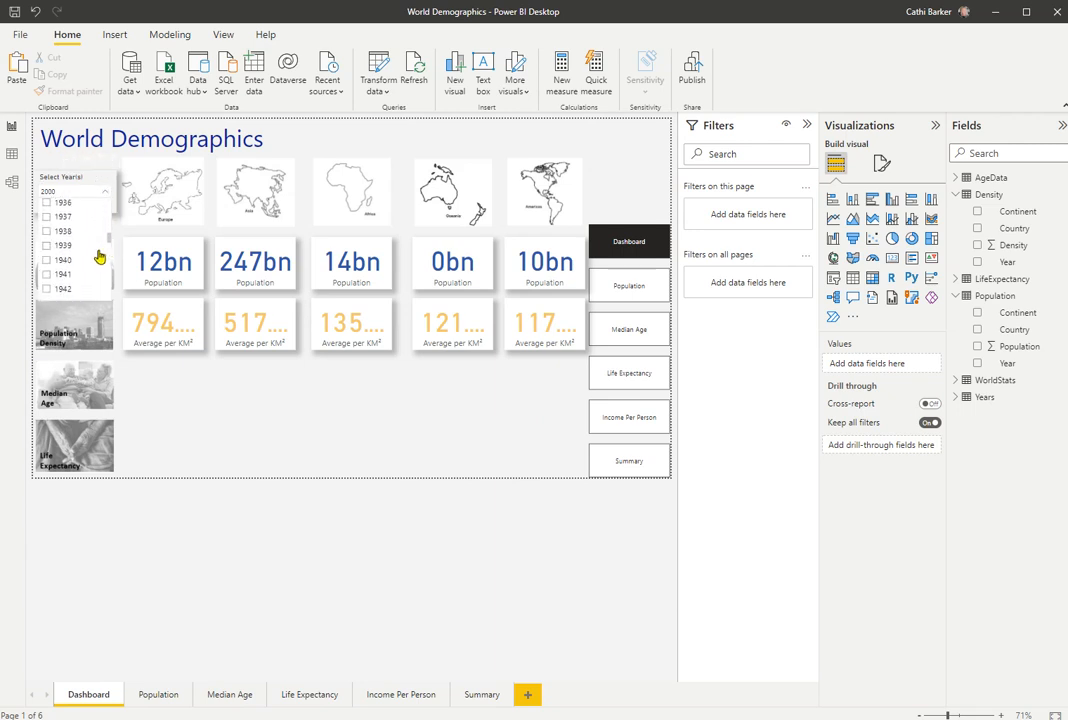
scroll(100, 256, down, 11)
scroll(92, 268, down, 11)
scroll(84, 266, down, 3)
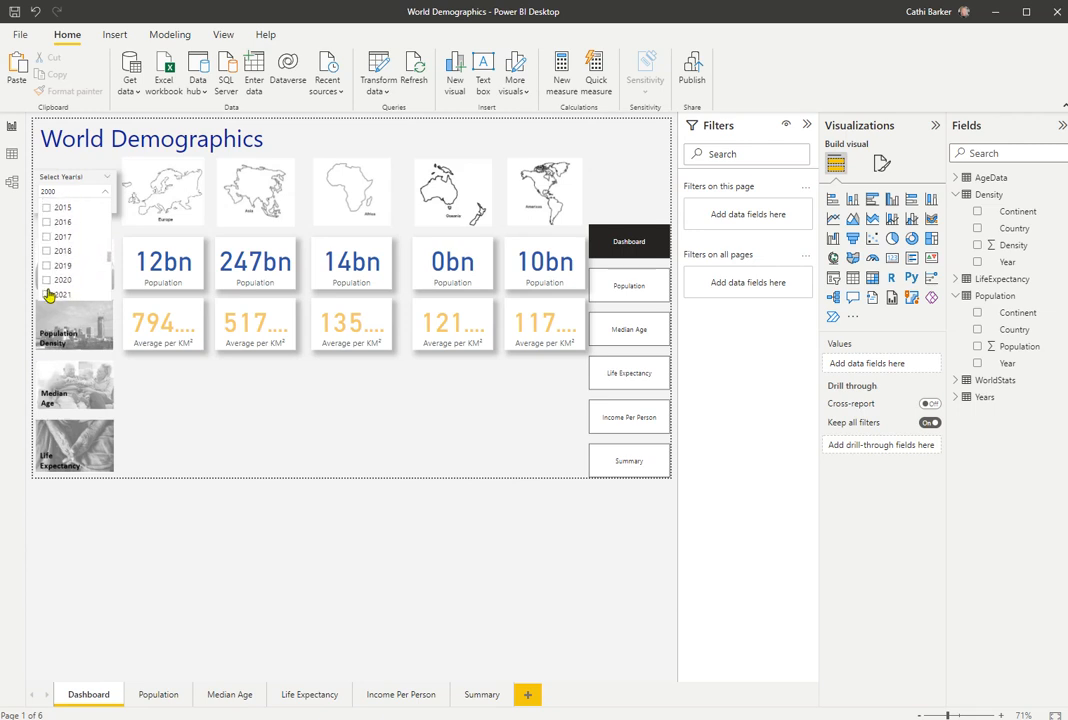
click(47, 282)
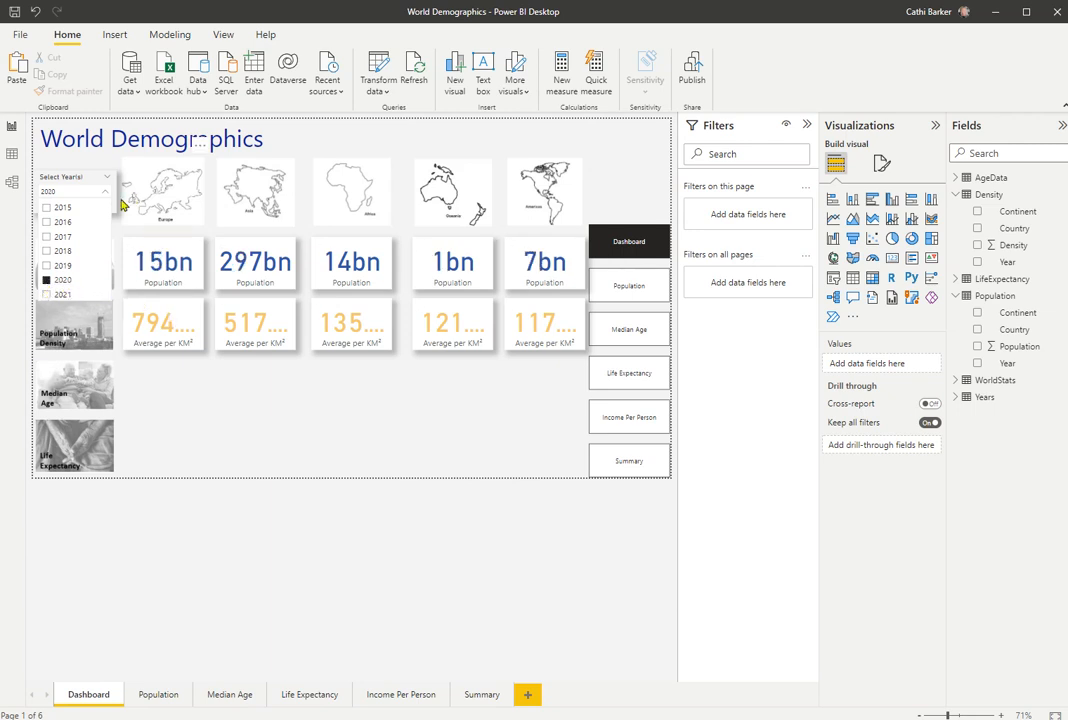
Test the year slicer with other years such as 2021, 2025 and 2033, and return it to 2020.
click(50, 266)
click(60, 282)
click(58, 295)
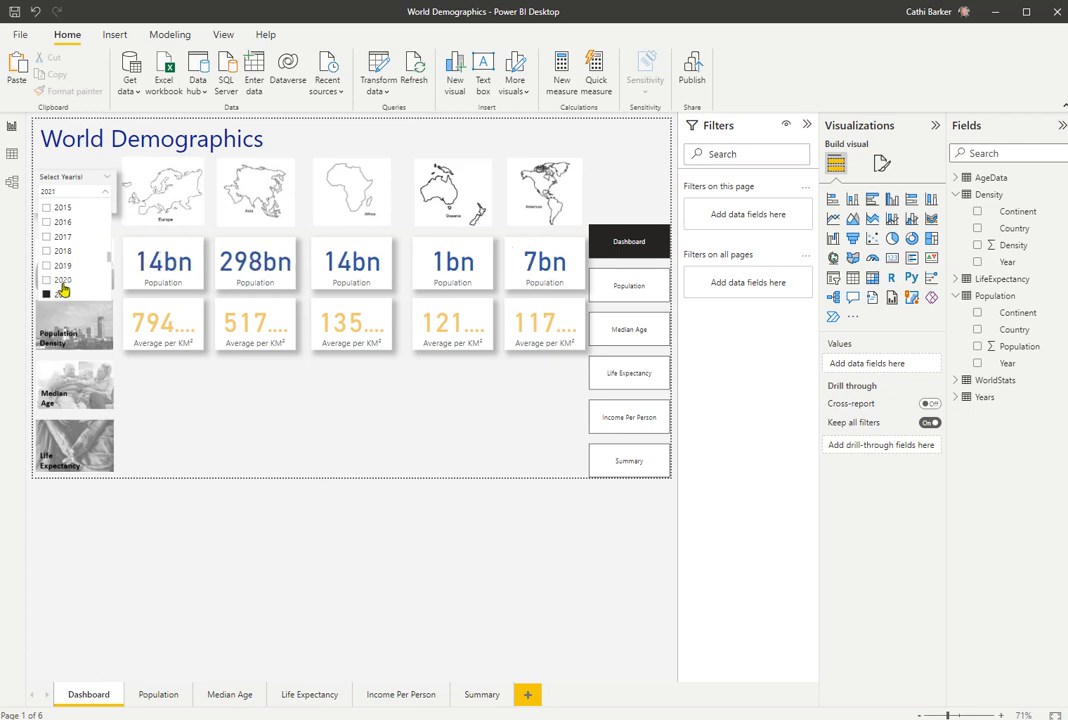
scroll(66, 280, down, 3)
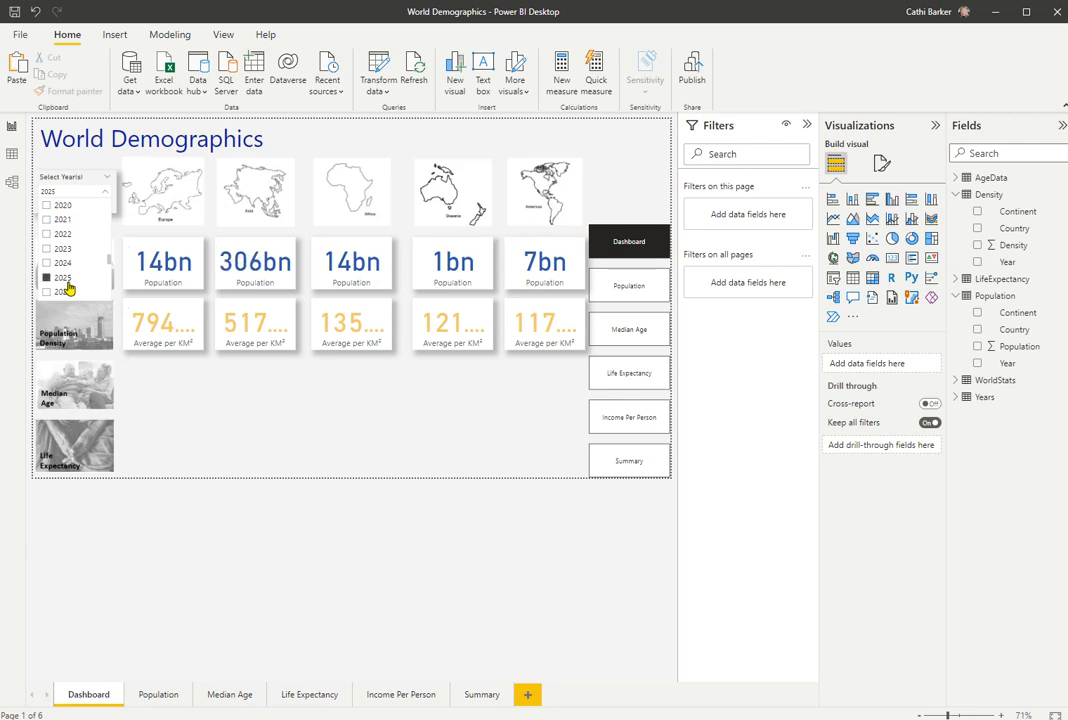
scroll(66, 292, down, 3)
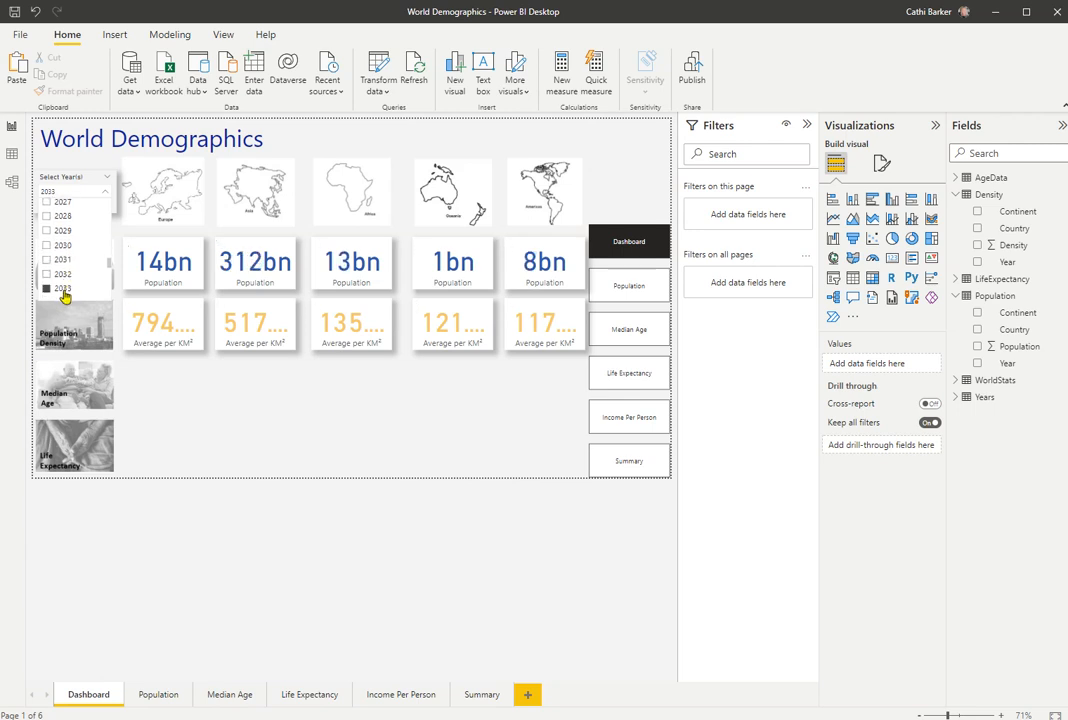
scroll(64, 293, up, 3)
scroll(64, 260, up, 1)
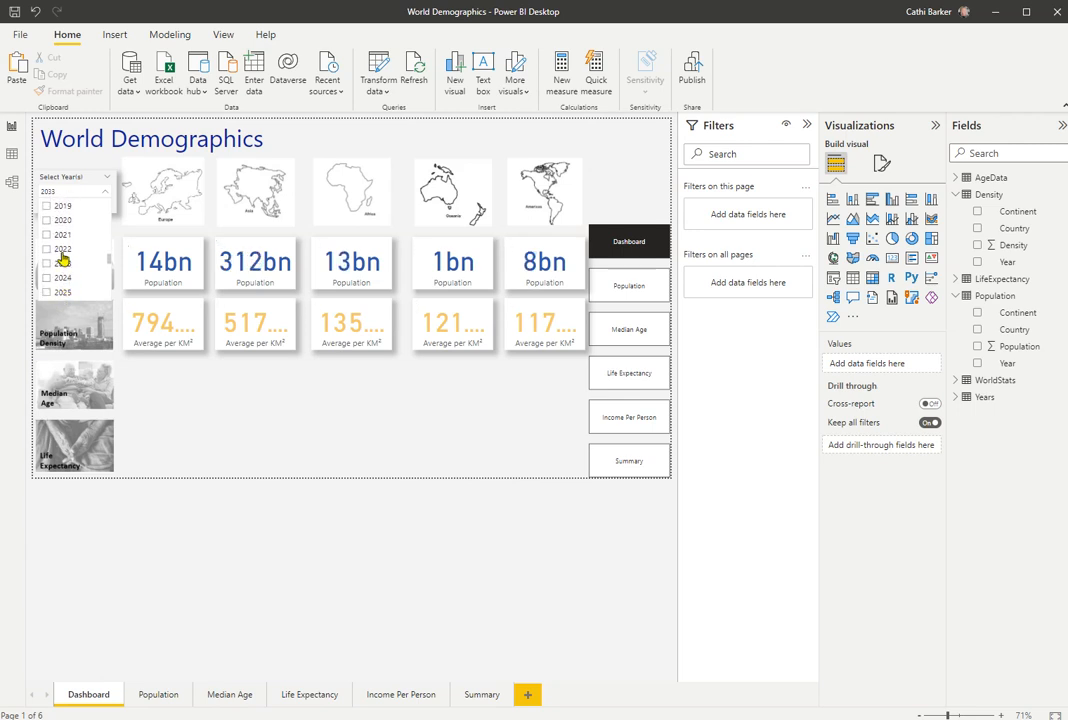
click(60, 219)
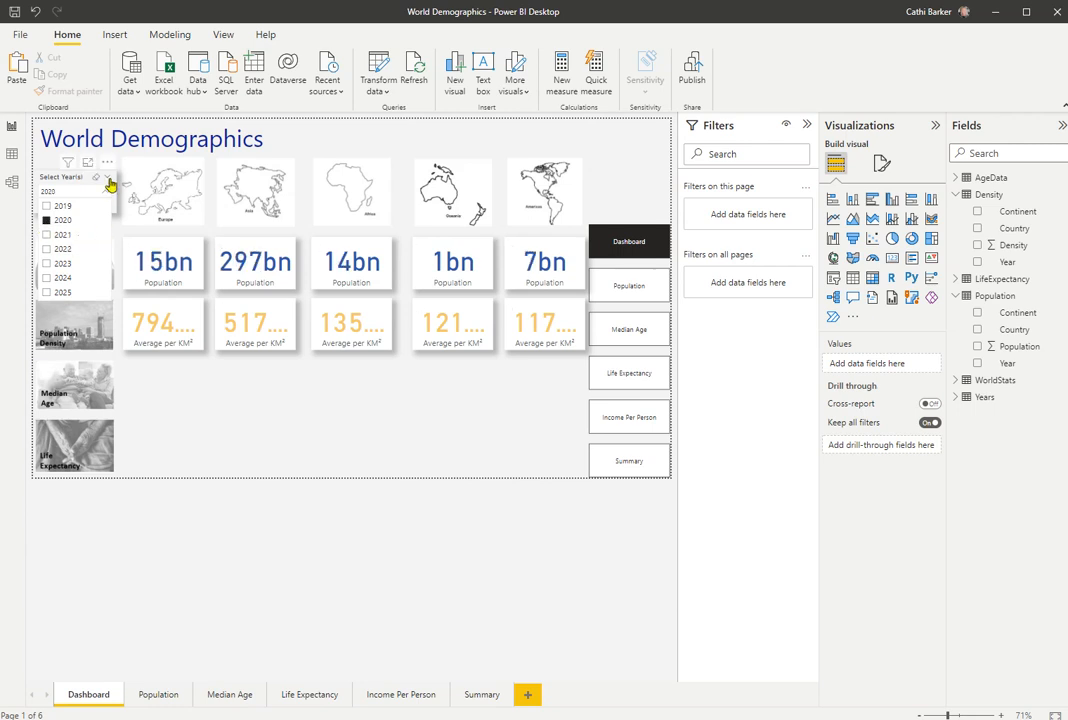
click(109, 180)
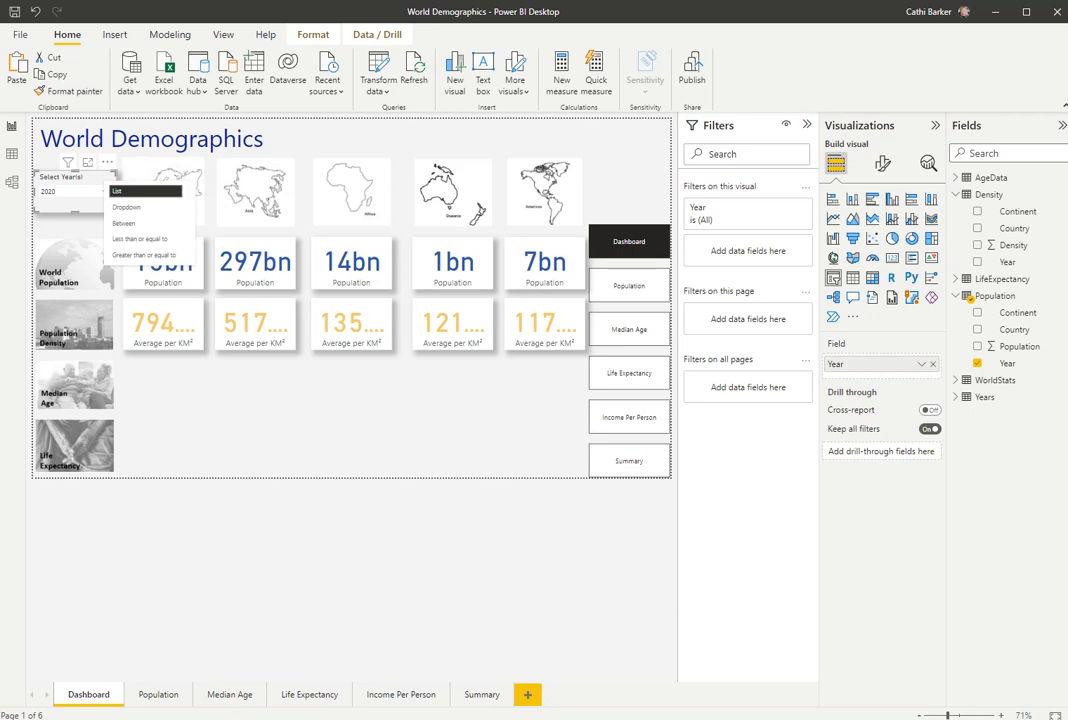
Set the callout value's decimal places to 0 on the Europe density card.
click(163, 322)
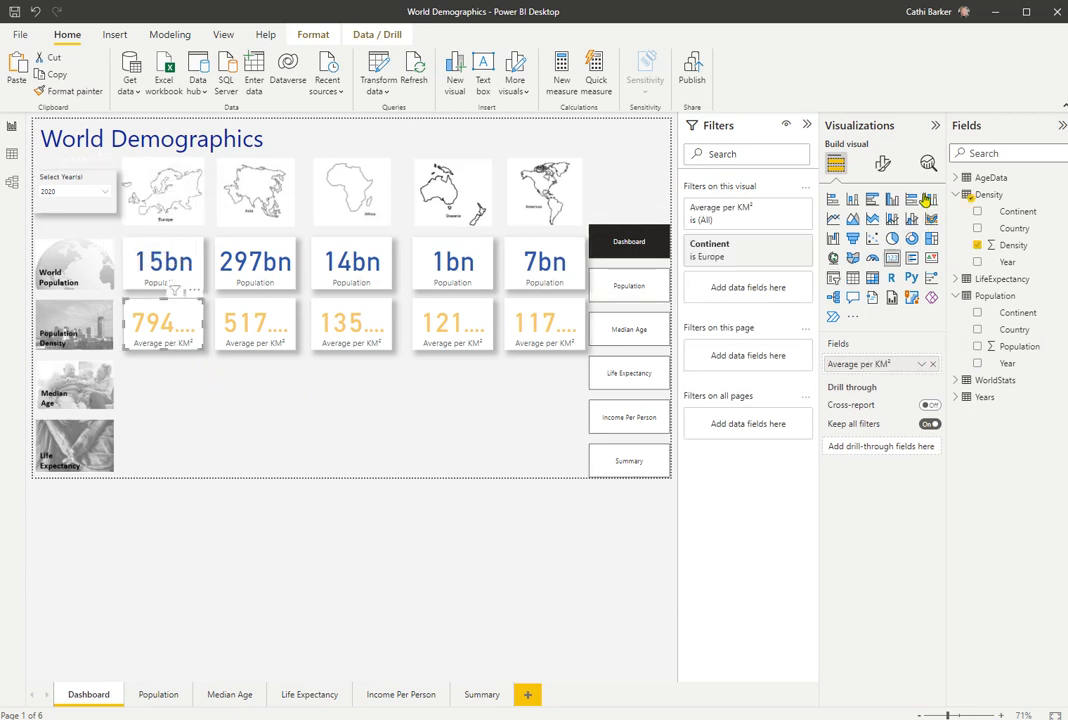
click(882, 163)
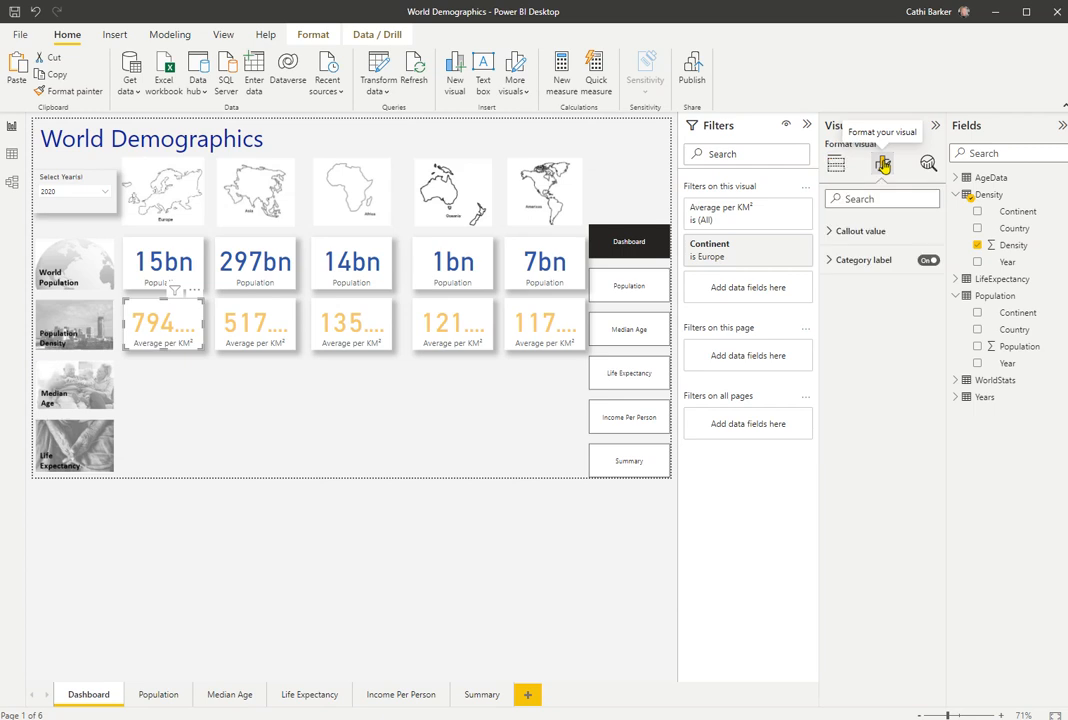
click(829, 261)
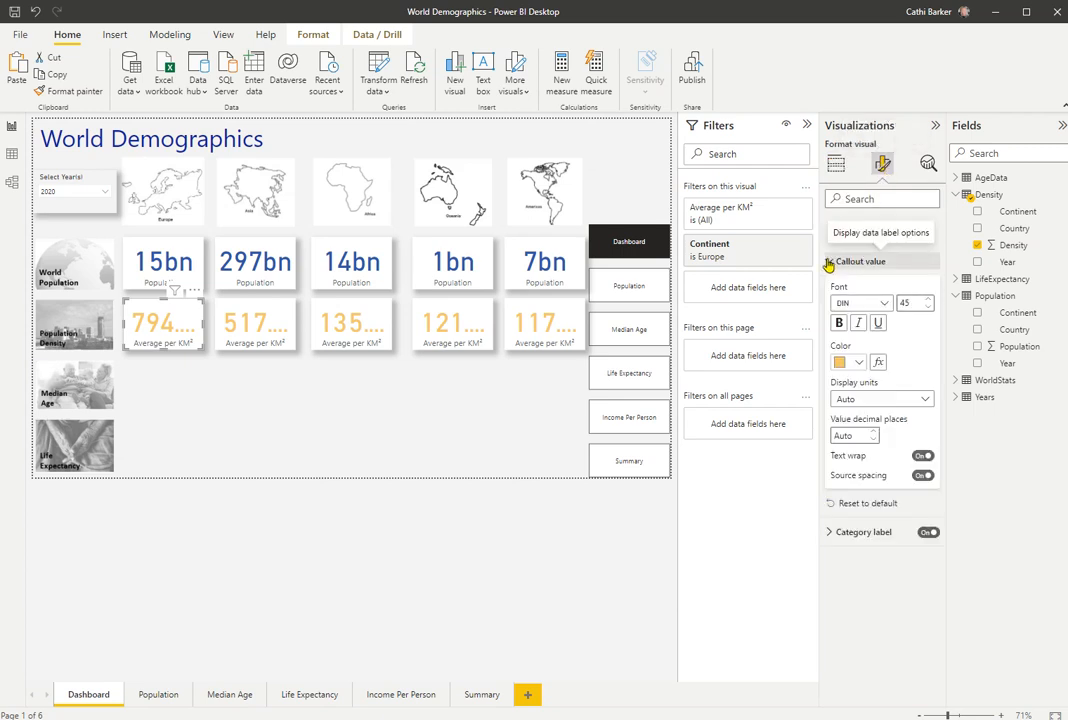
click(829, 261)
click(830, 291)
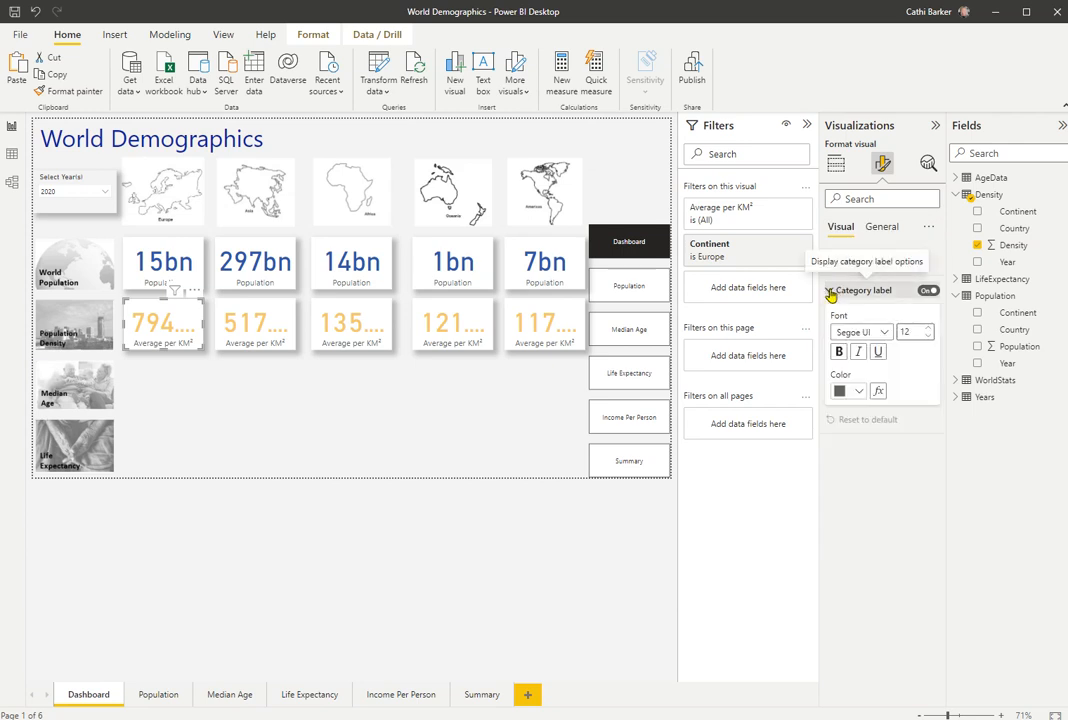
click(830, 291)
click(828, 262)
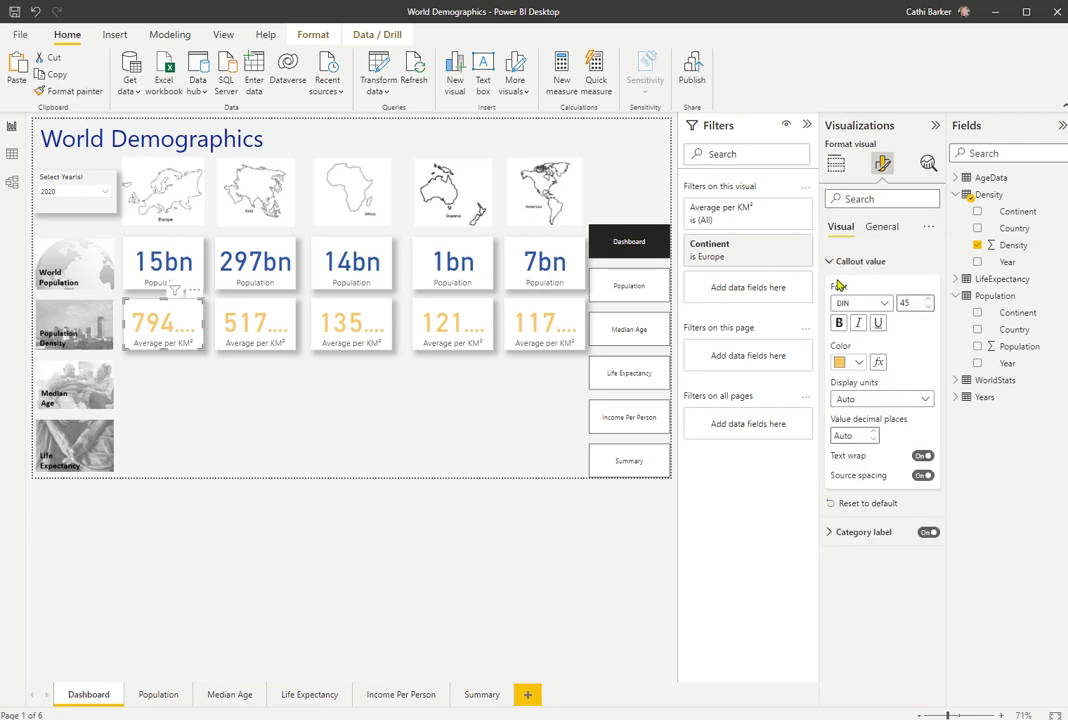
click(870, 441)
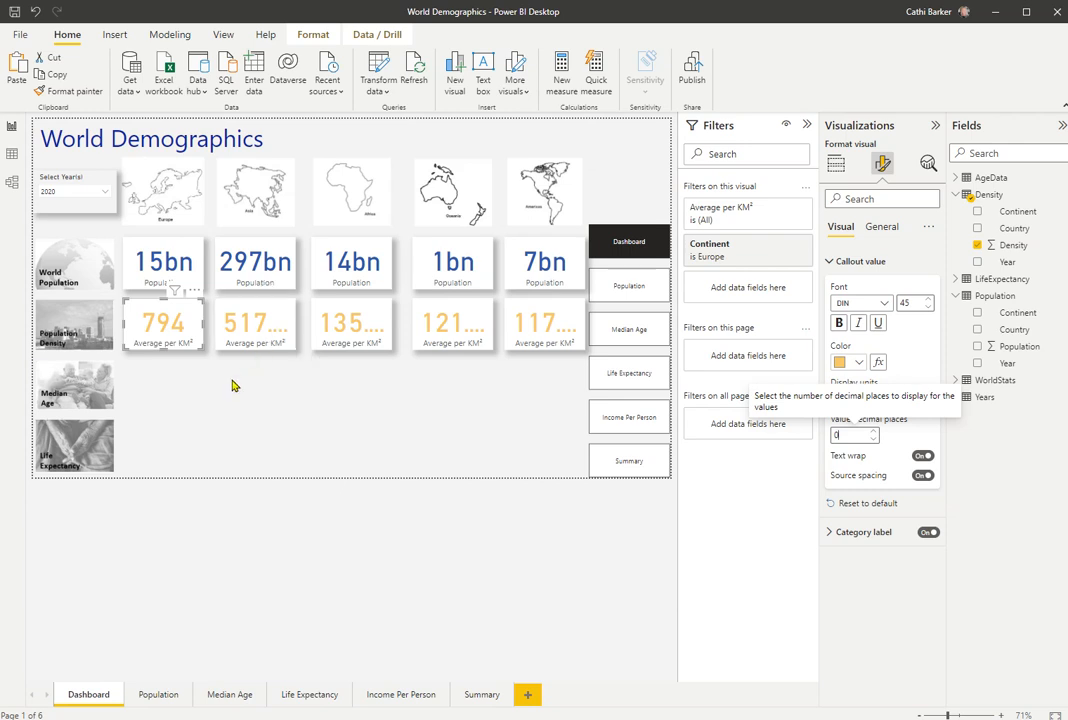
Set the callout value's decimal places to 0 on the Asia, Africa, Oceania and Americas density cards together.
drag(215, 375, 591, 298)
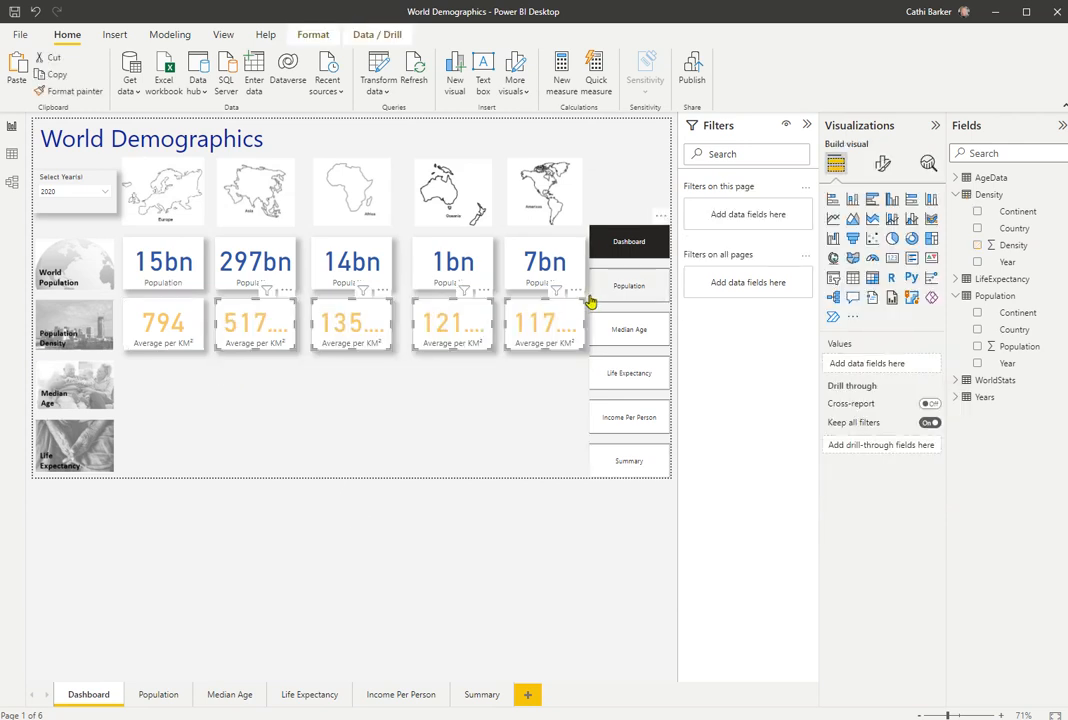
click(883, 165)
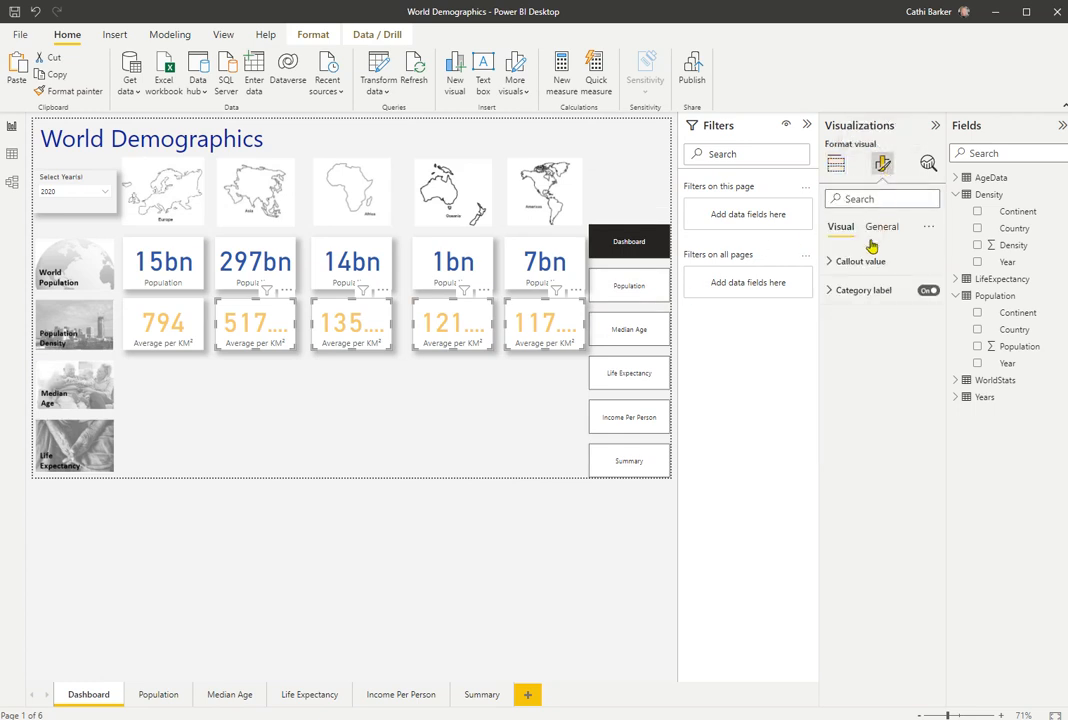
click(832, 292)
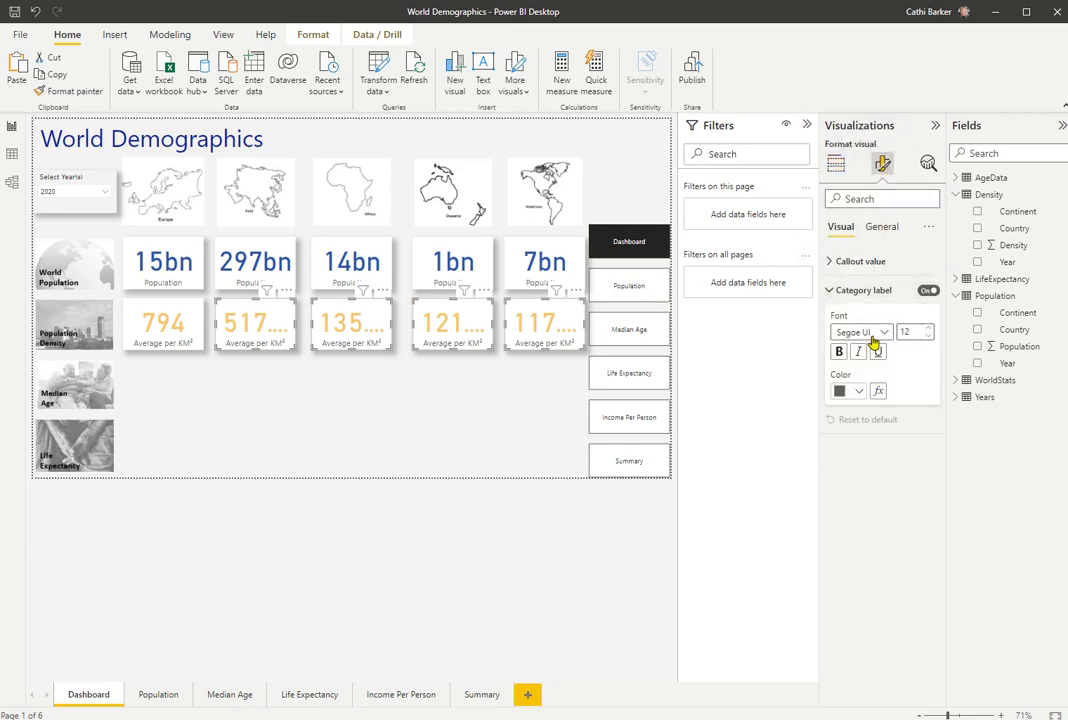
click(834, 290)
click(832, 262)
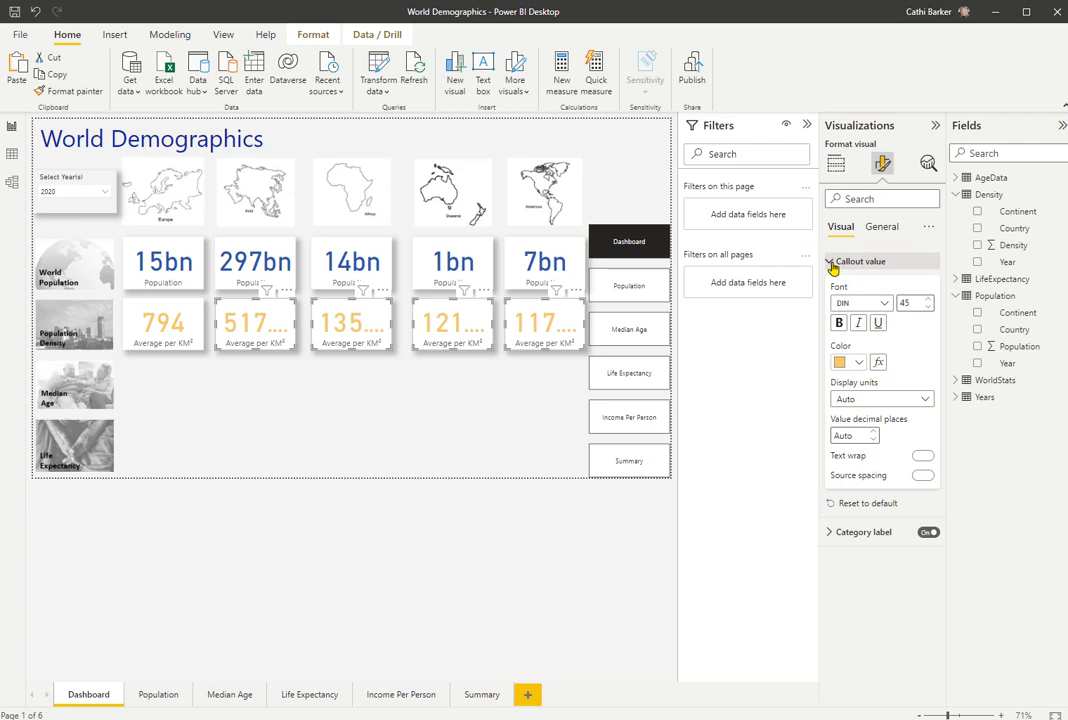
click(873, 432)
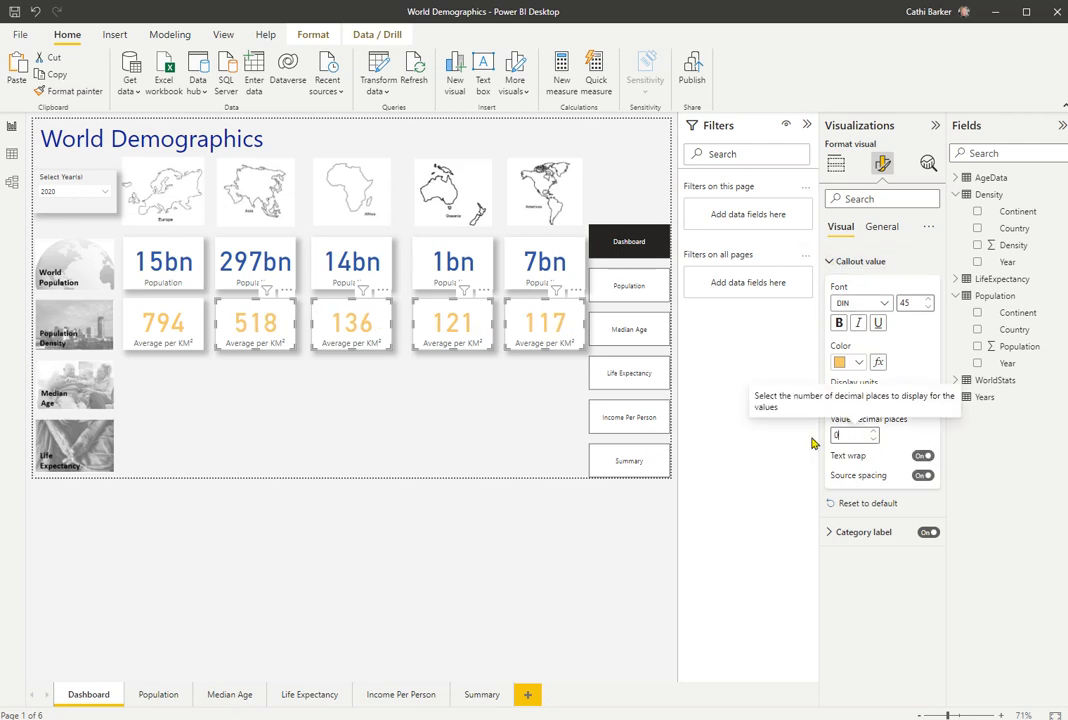
click(472, 434)
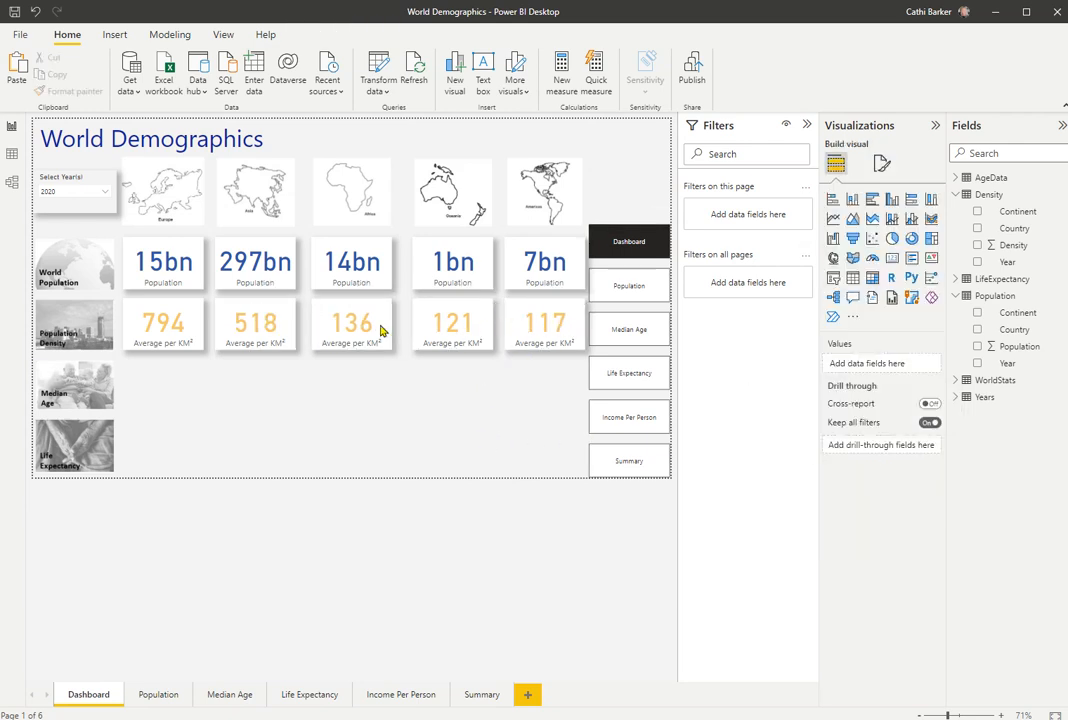
Test the Select Year(s) slicer with 2065 and return it to 2020.
click(95, 191)
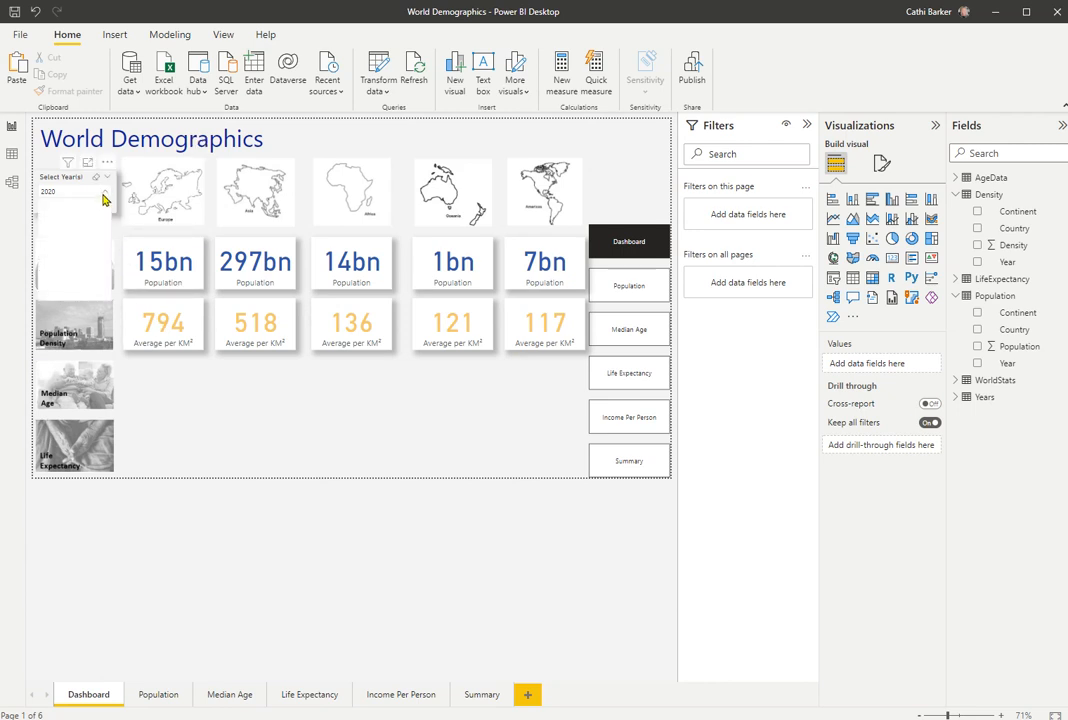
drag(111, 208, 113, 286)
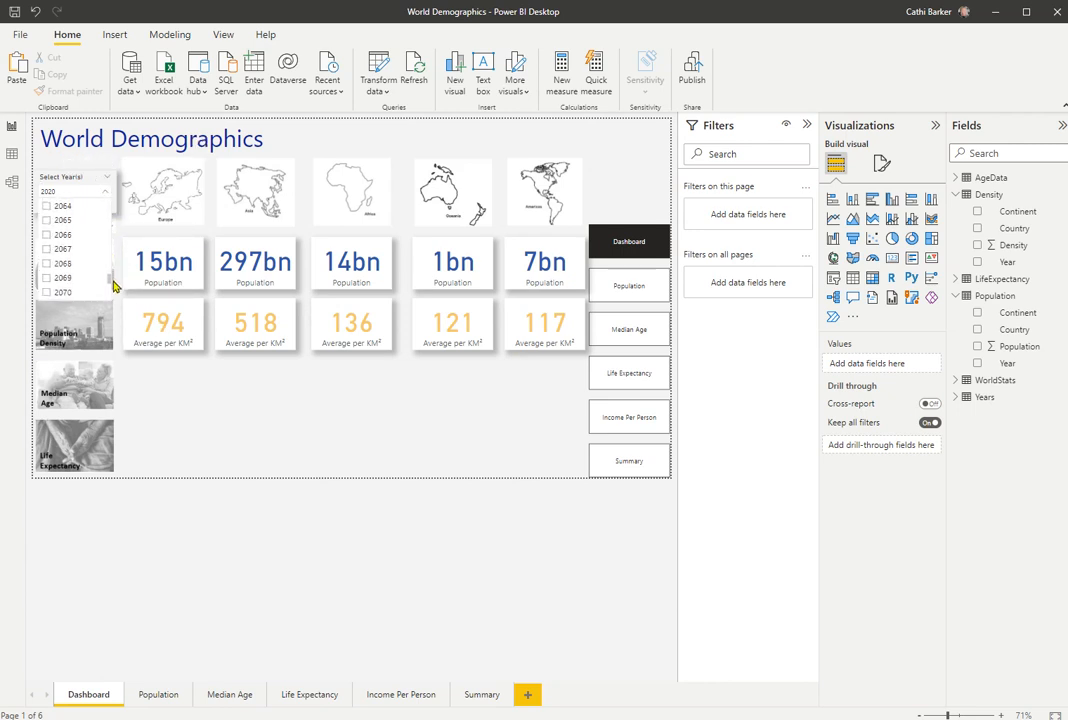
click(57, 222)
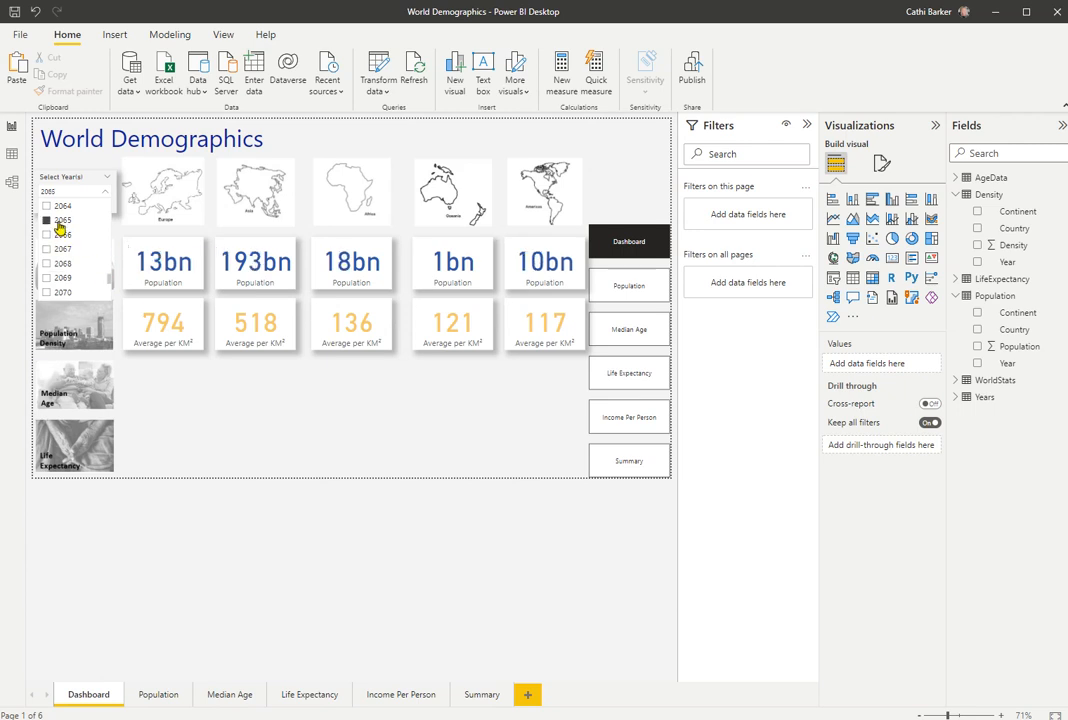
scroll(58, 228, up, 4)
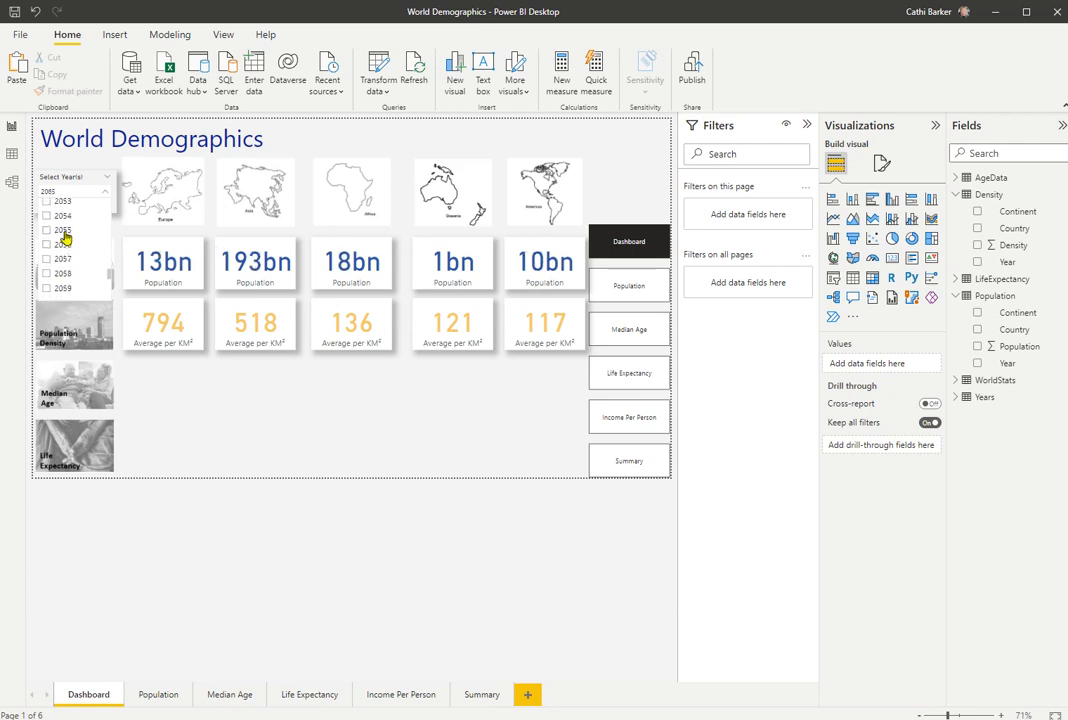
scroll(63, 236, up, 9)
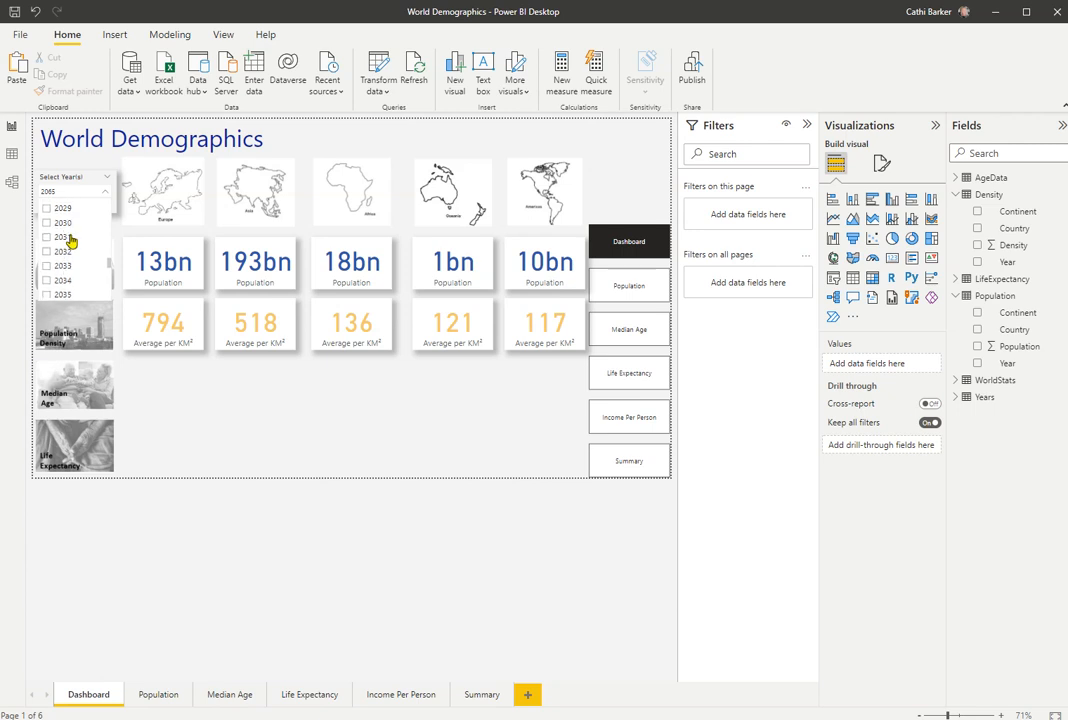
scroll(70, 240, up, 6)
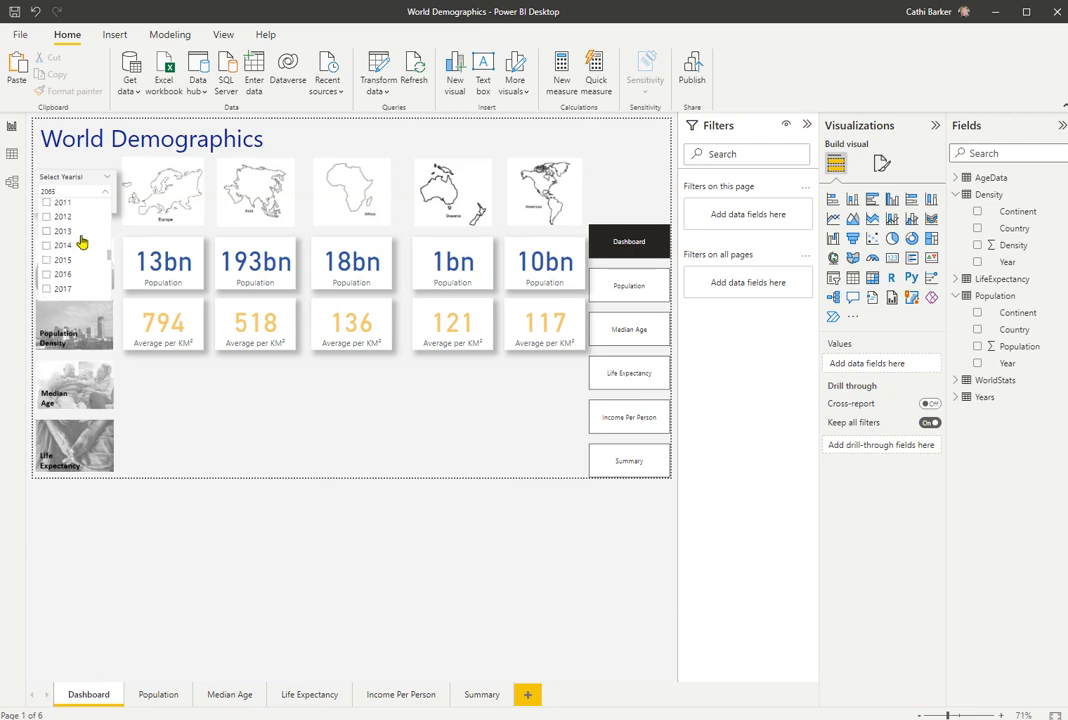
scroll(84, 240, down, 2)
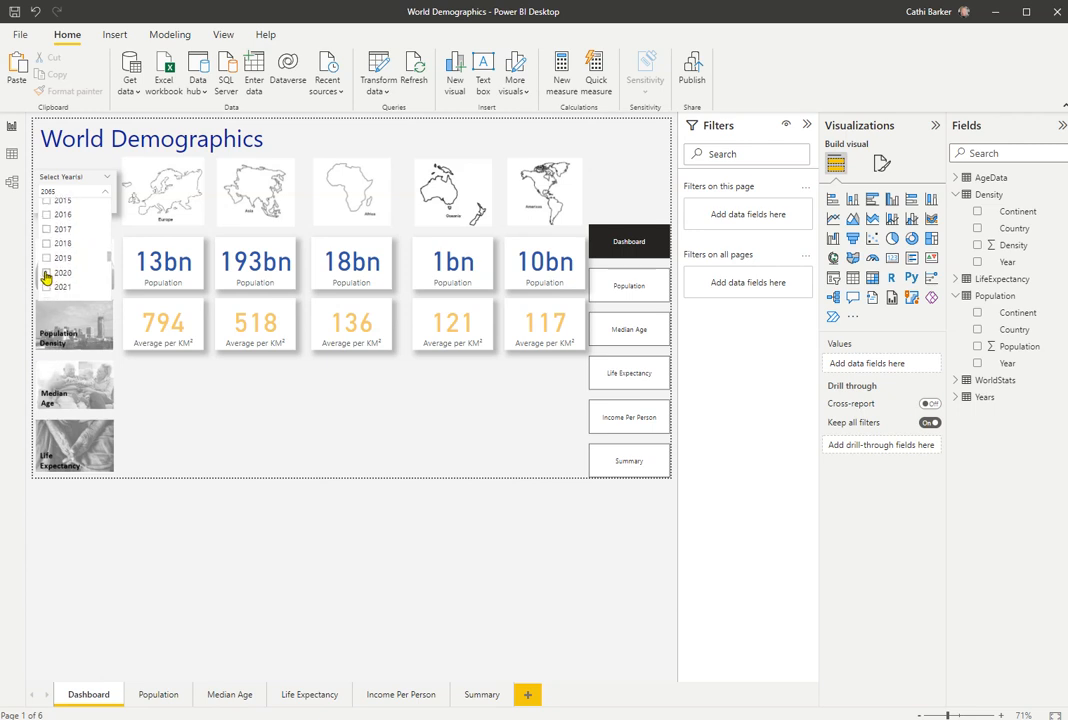
click(45, 273)
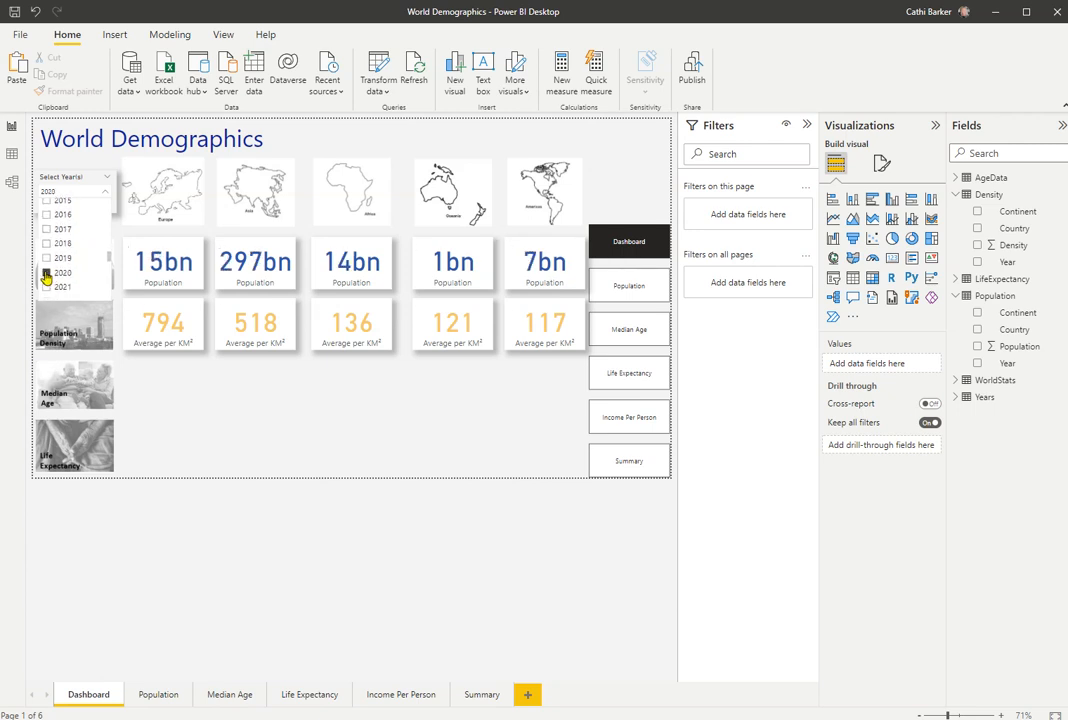
click(112, 180)
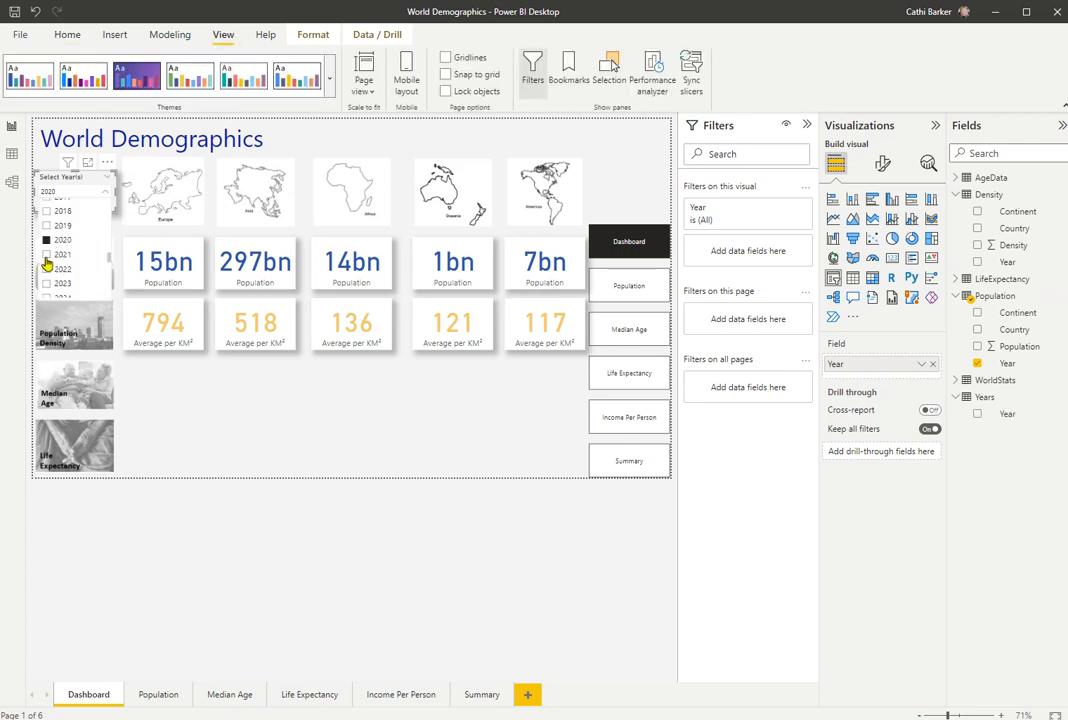
Check how the density cards respond to neighbouring years in the Select Year(s) slicer, ending on 2022.
click(45, 256)
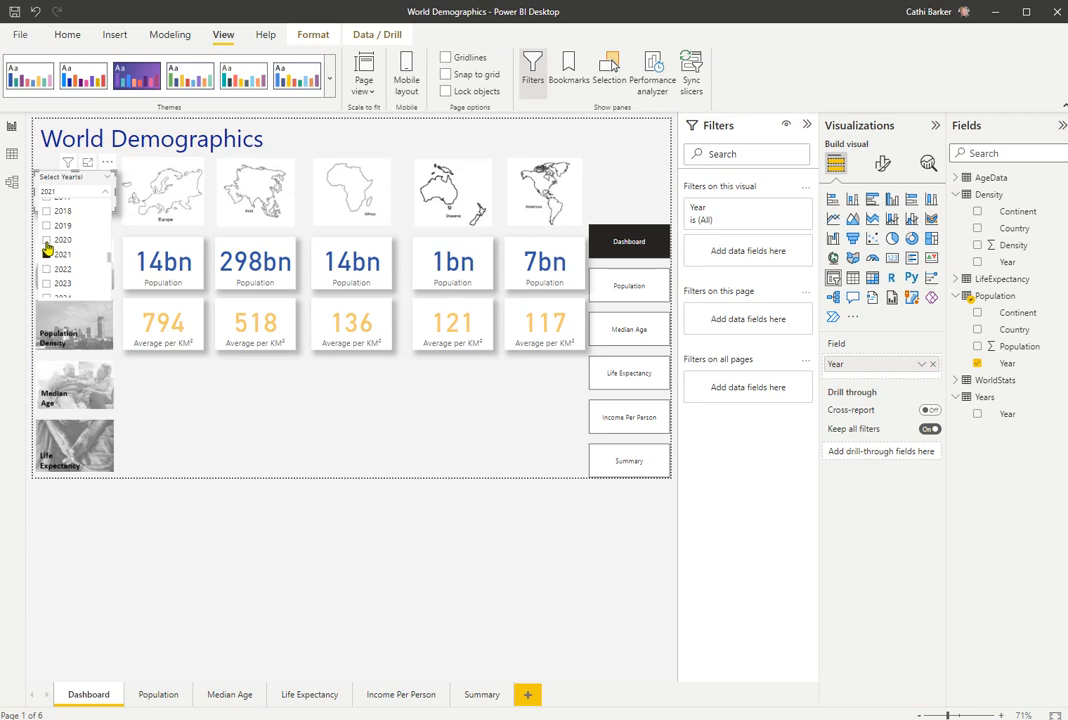
click(46, 242)
click(47, 256)
click(46, 270)
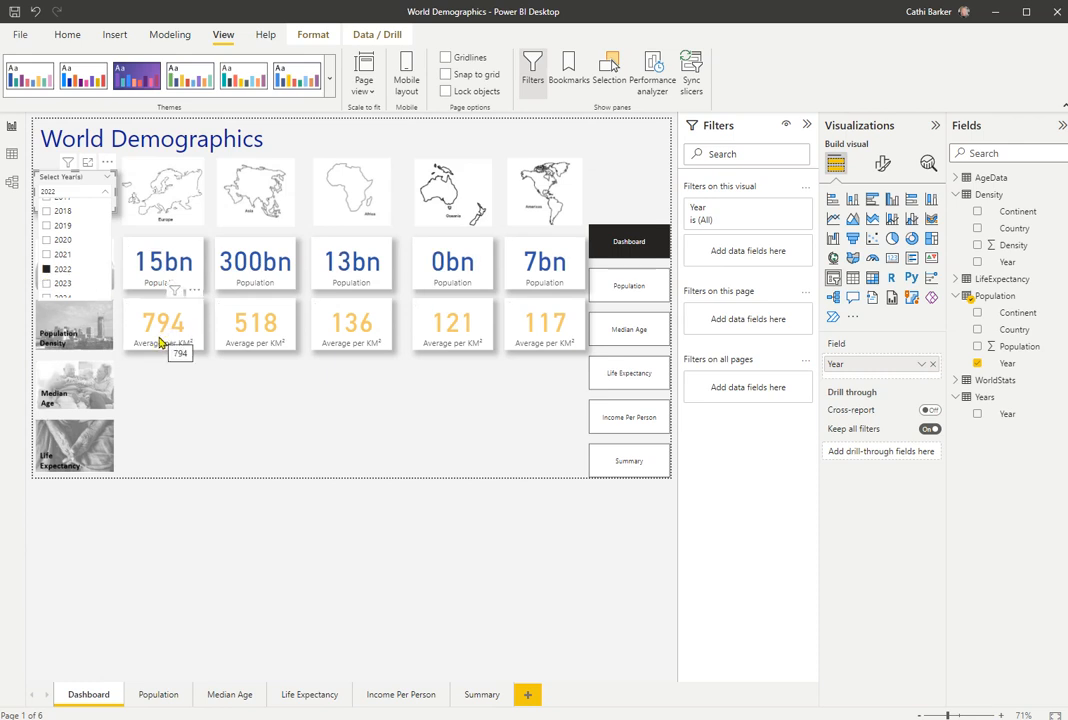
mouse_move(161, 338)
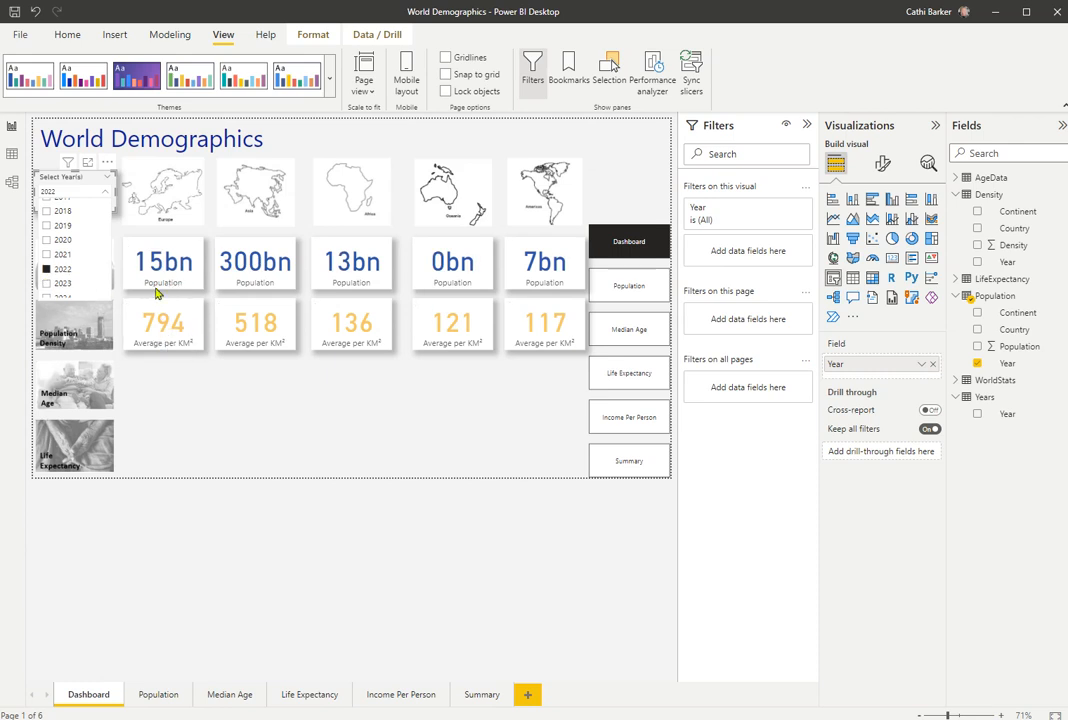
click(101, 196)
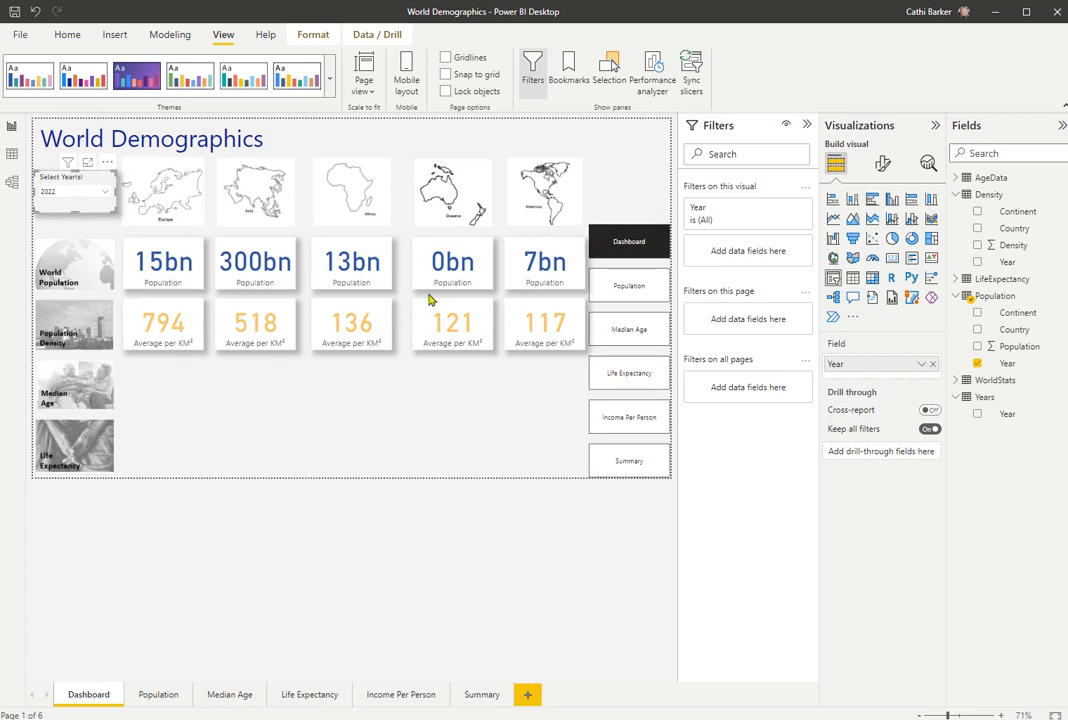
Replace the Select Year(s) slicer's field with Year from the Years table and select 2020.
click(933, 366)
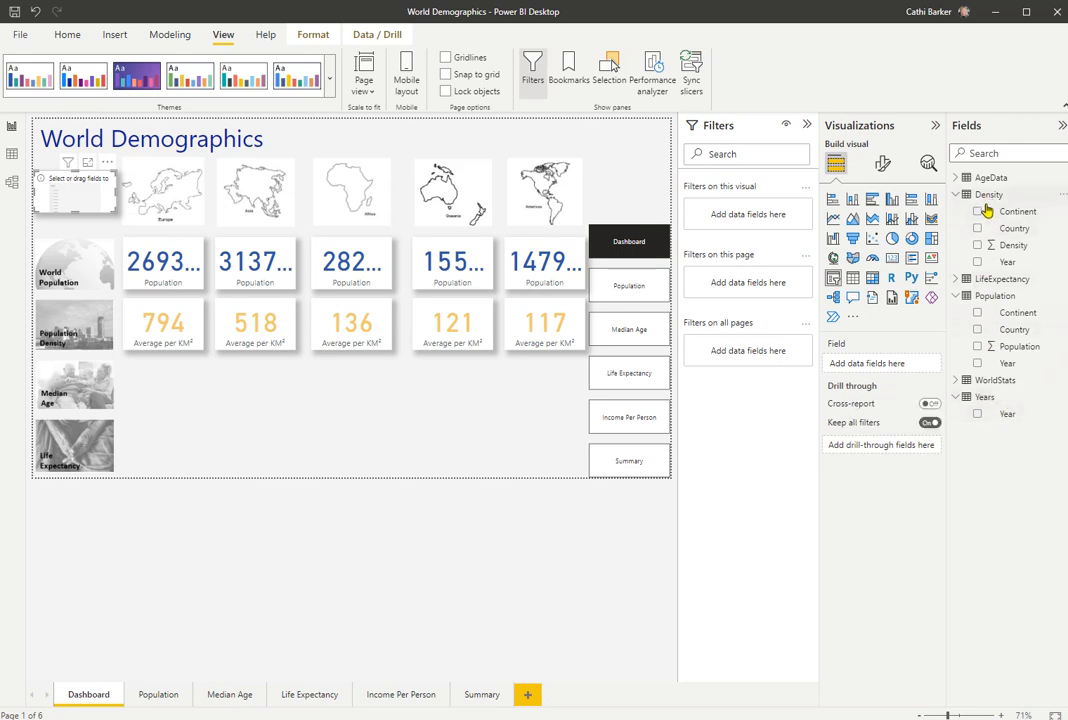
drag(1008, 414, 886, 370)
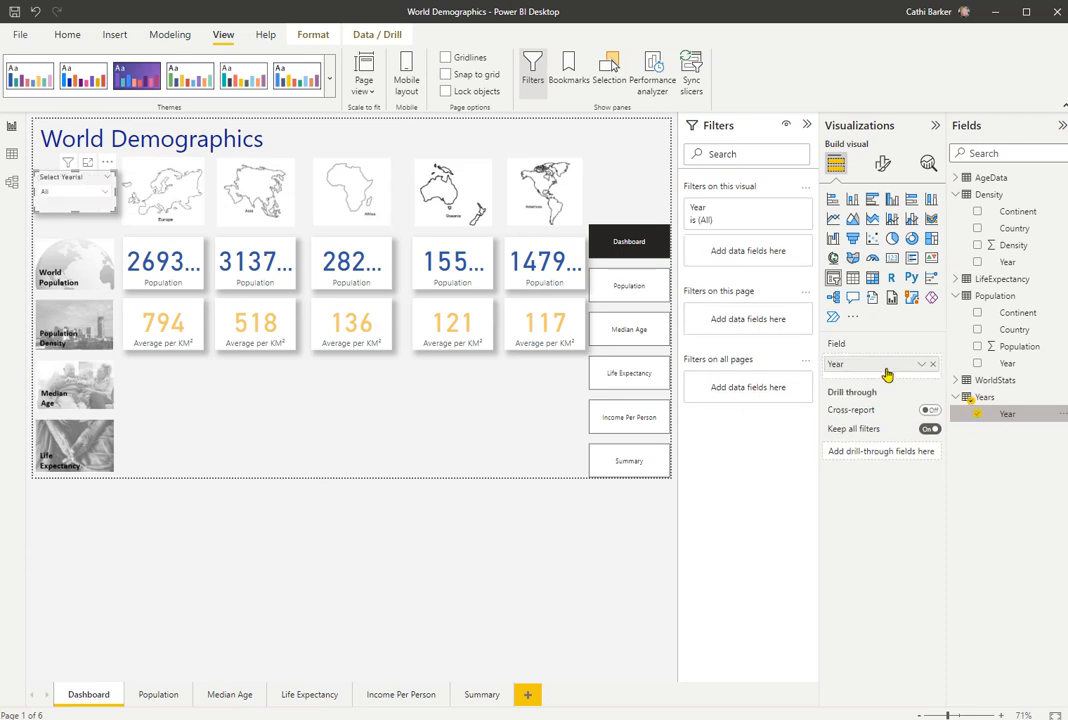
click(105, 191)
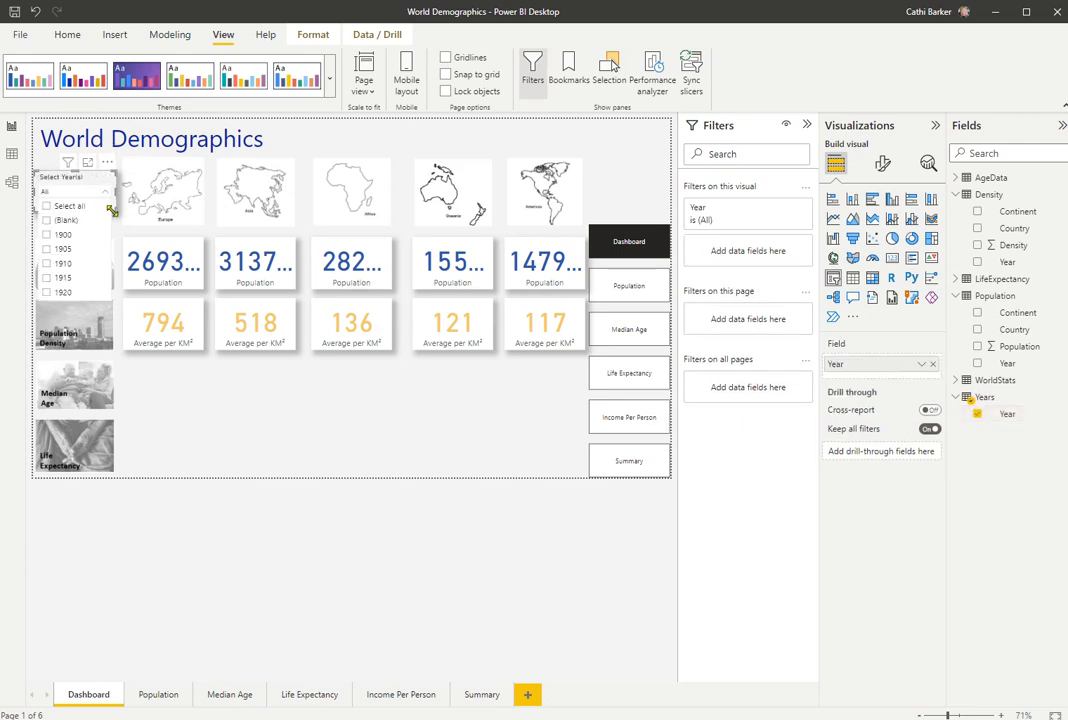
drag(110, 213, 113, 265)
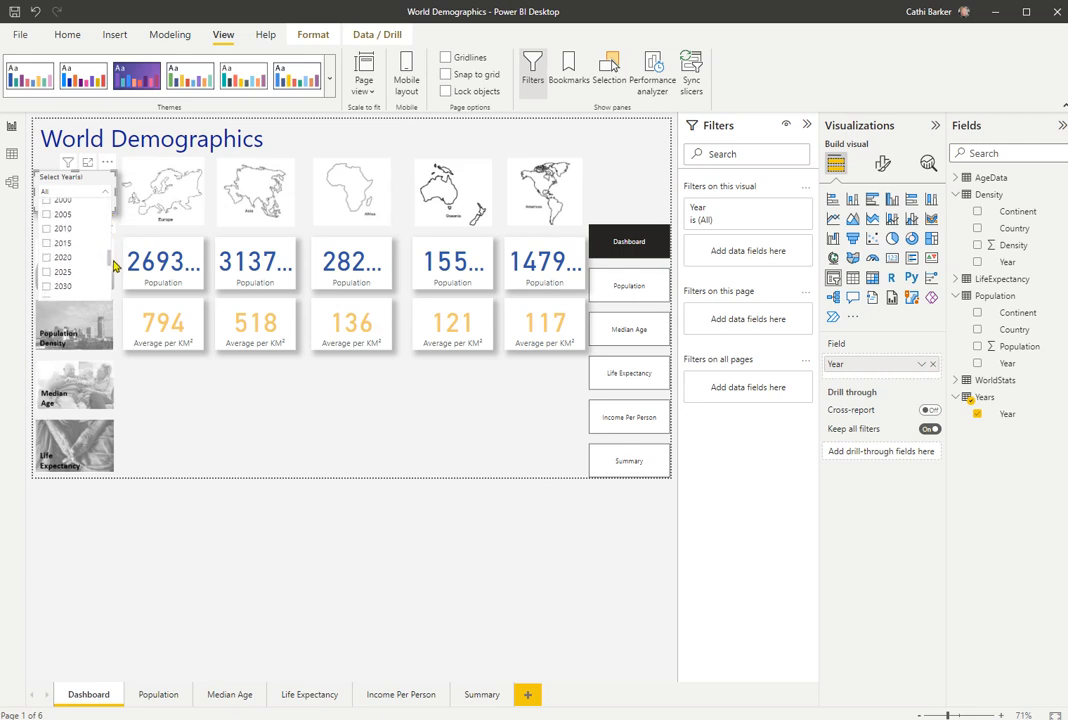
click(46, 261)
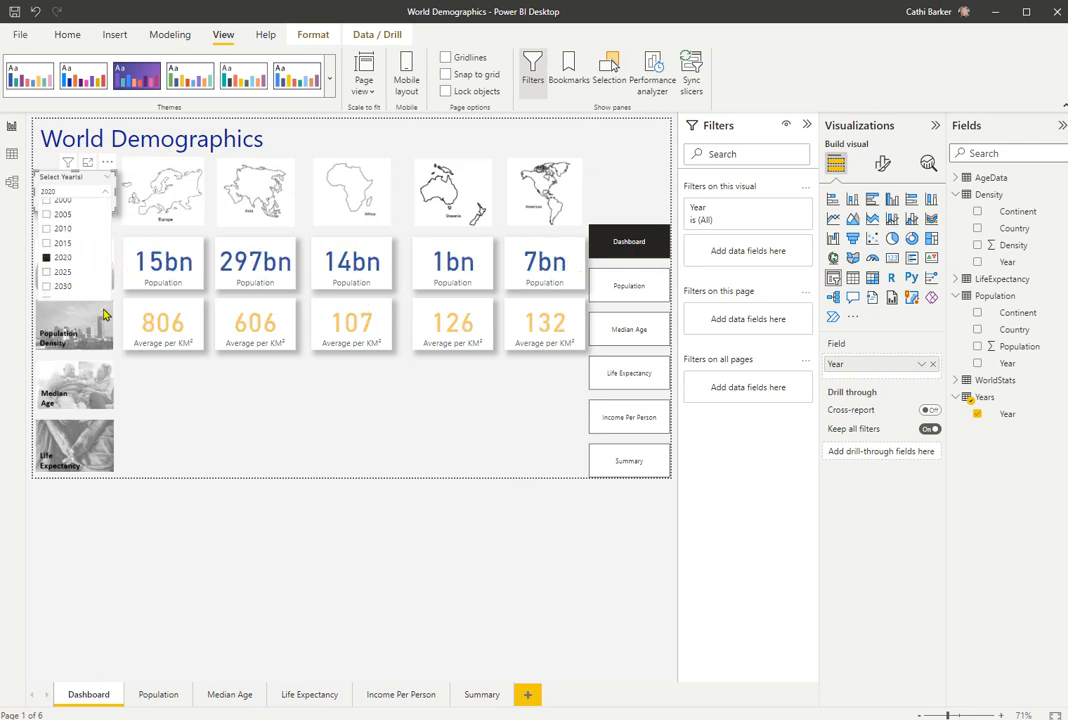
Test the rebuilt year slicer with other years such as 2030 and 2015, and return it to 2020.
click(46, 273)
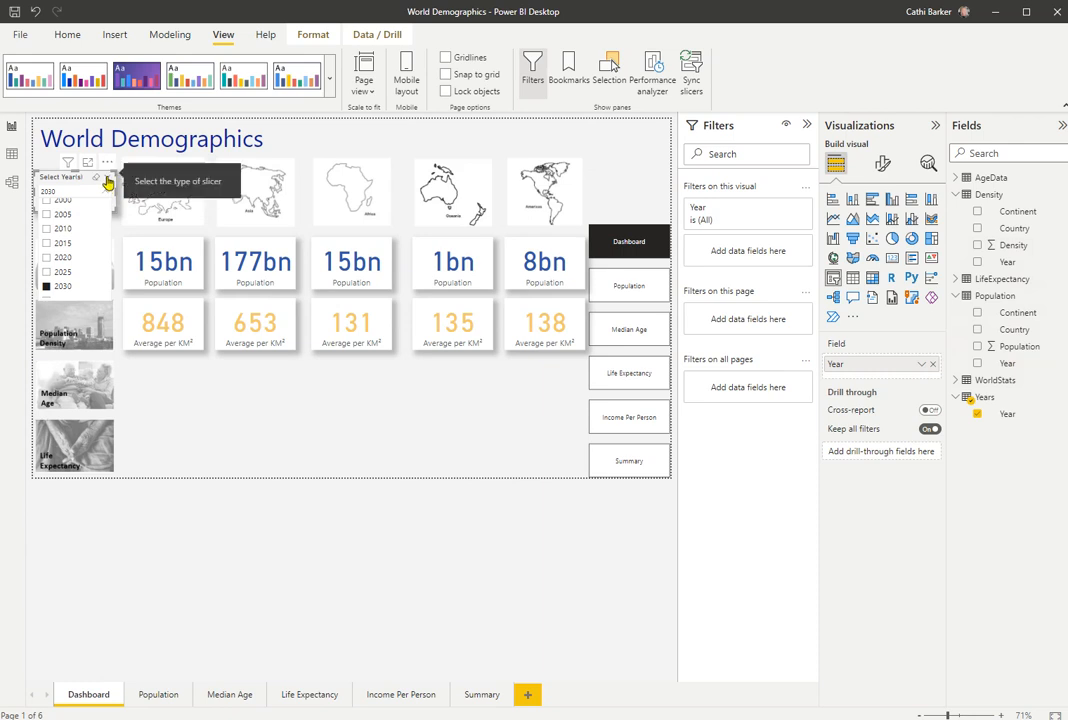
click(107, 180)
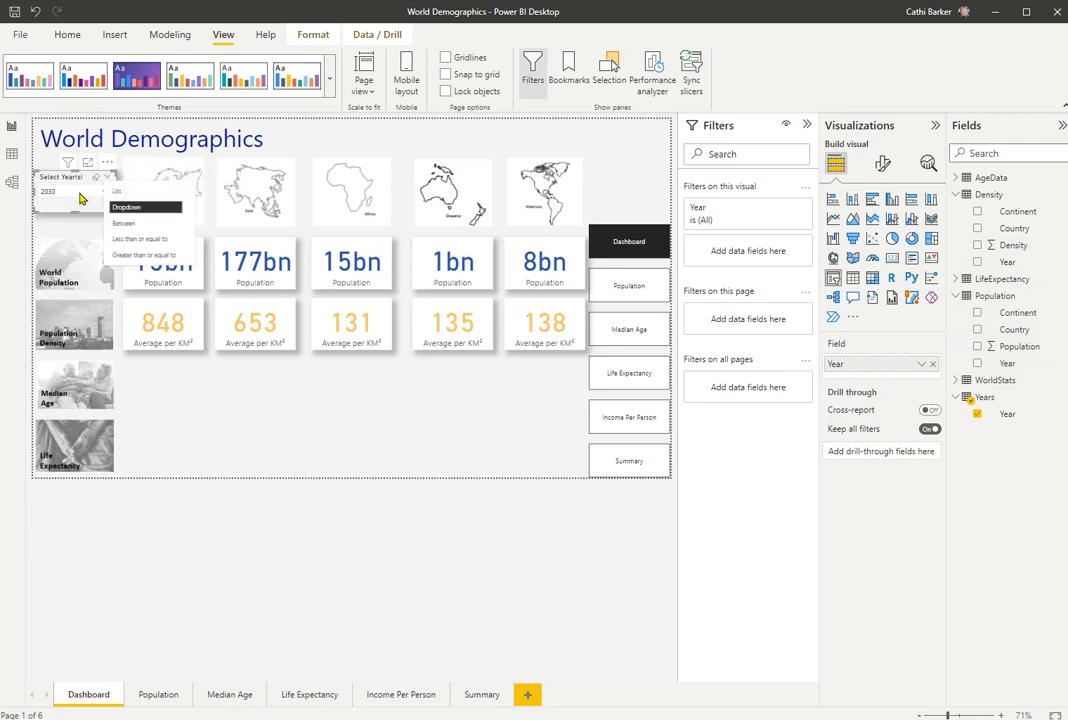
click(80, 196)
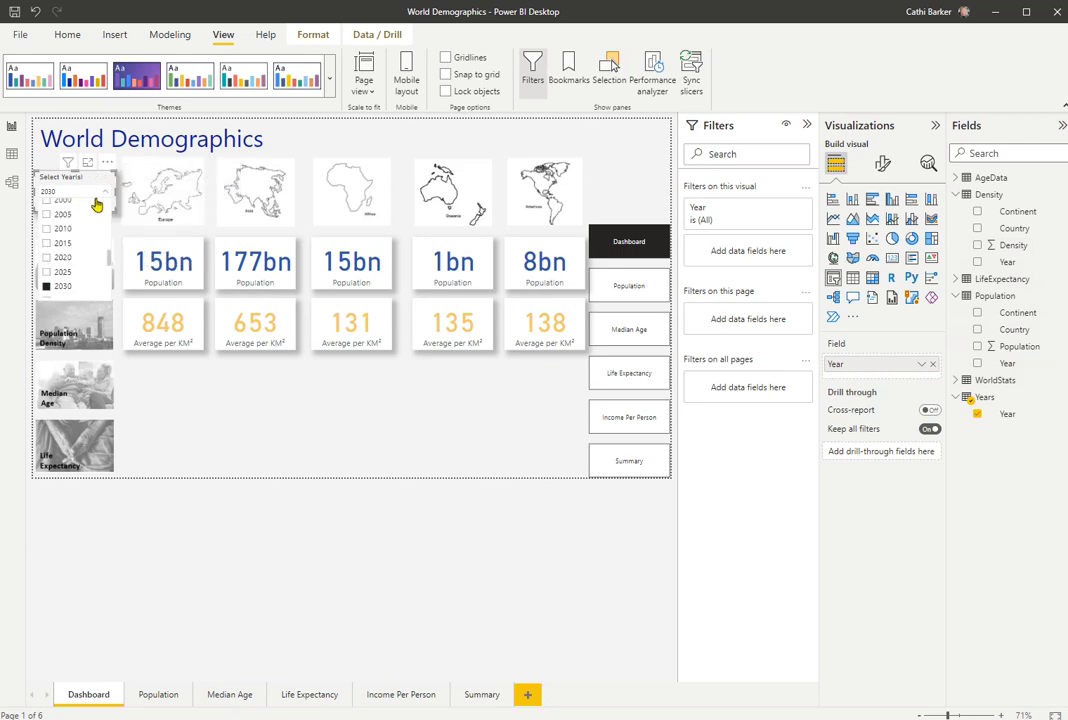
click(50, 271)
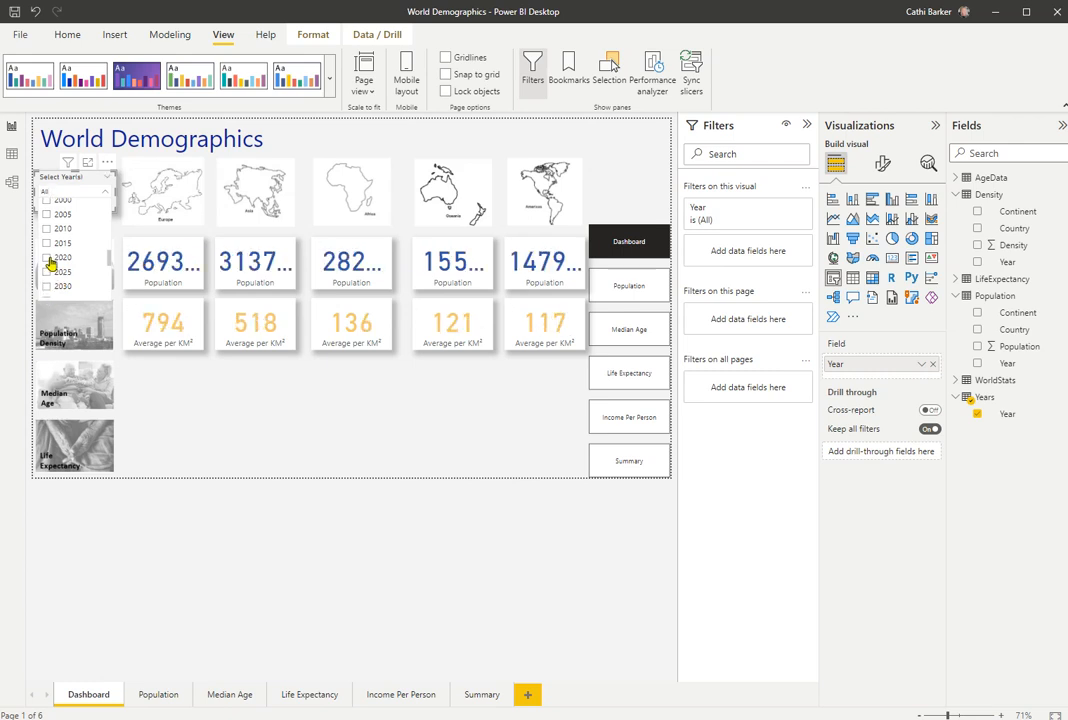
click(56, 258)
click(47, 244)
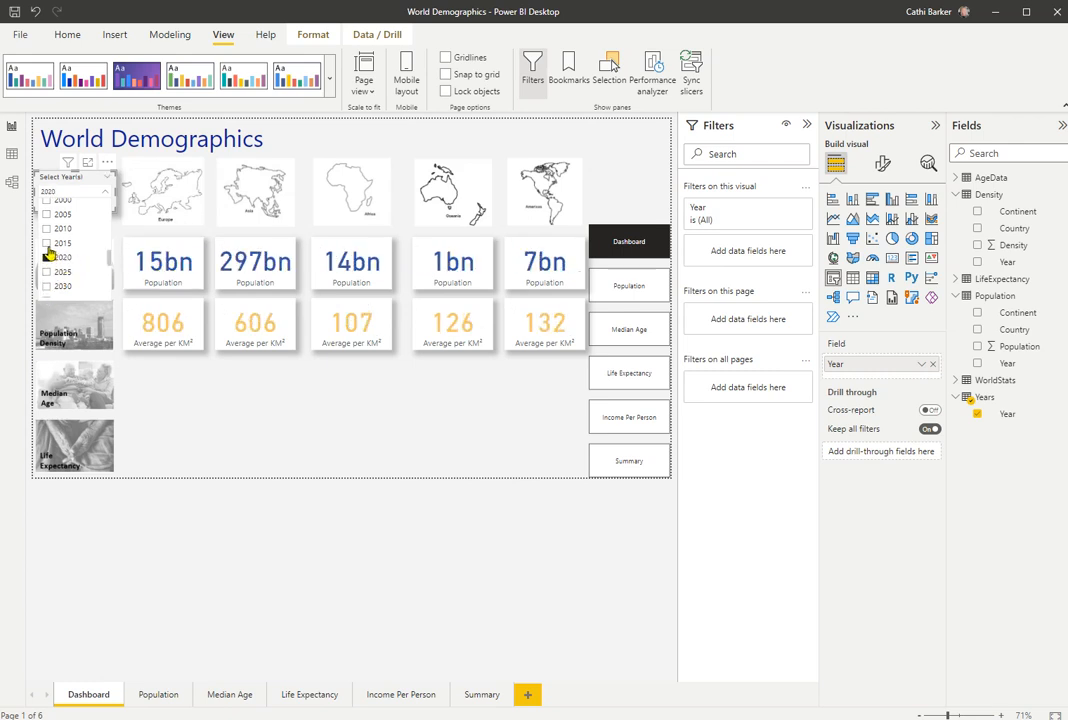
click(47, 258)
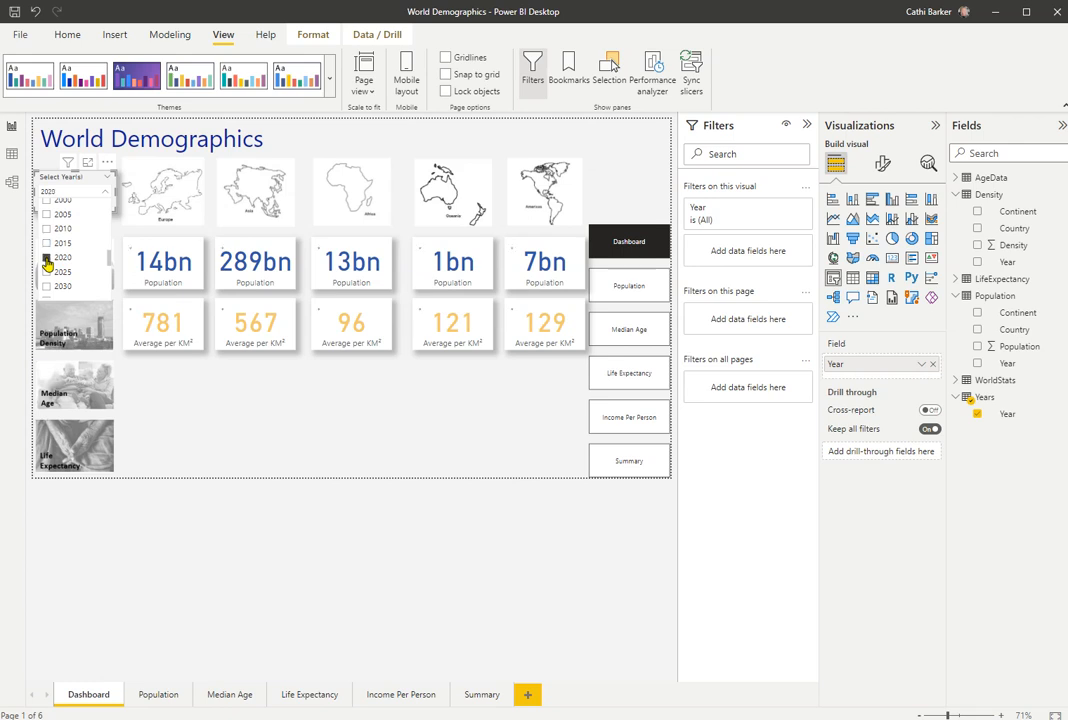
click(105, 192)
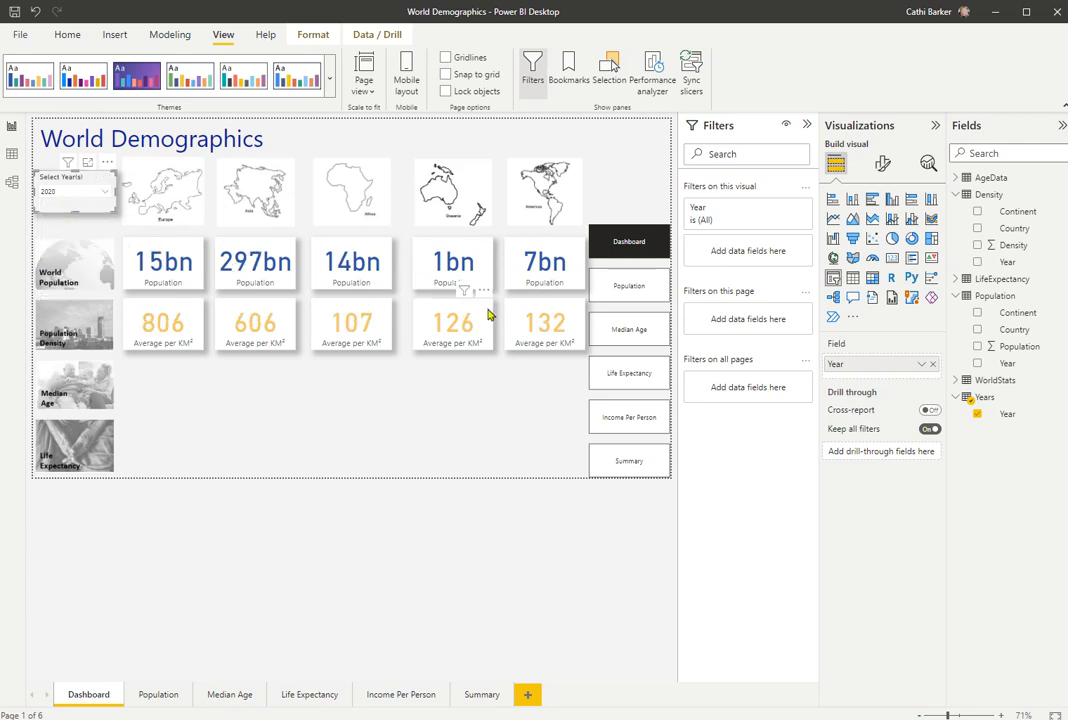